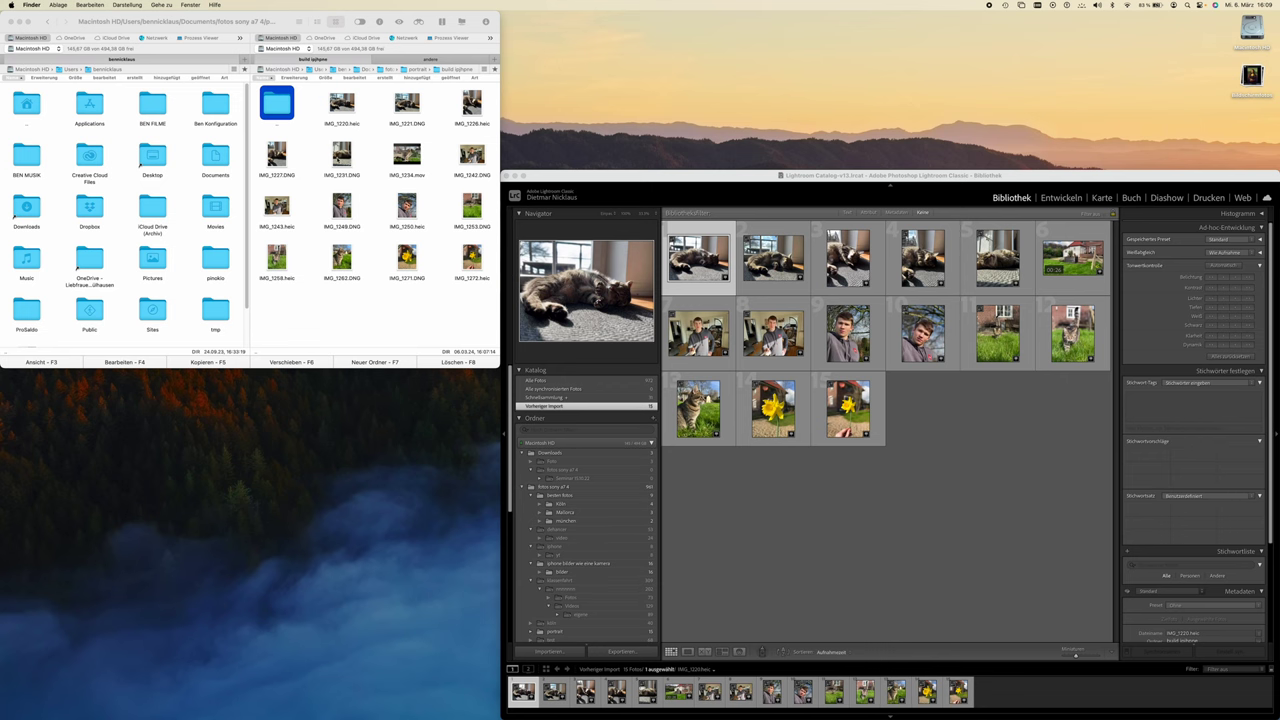
Step: In Commander One, open a full-size Quick Look preview of IMG_1220.heic
{"action": "left_click", "coordinate": [327, 121]}
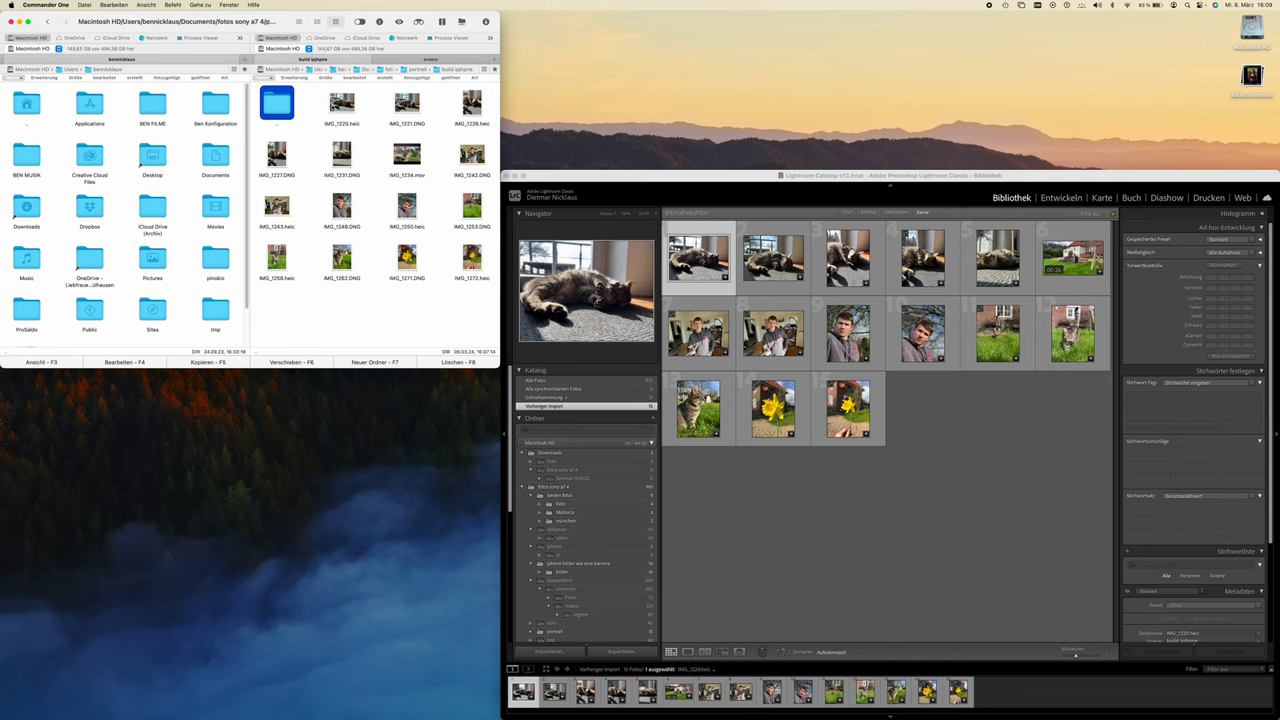
{"action": "key", "text": "Right"}
{"action": "left_click", "coordinate": [400, 25]}
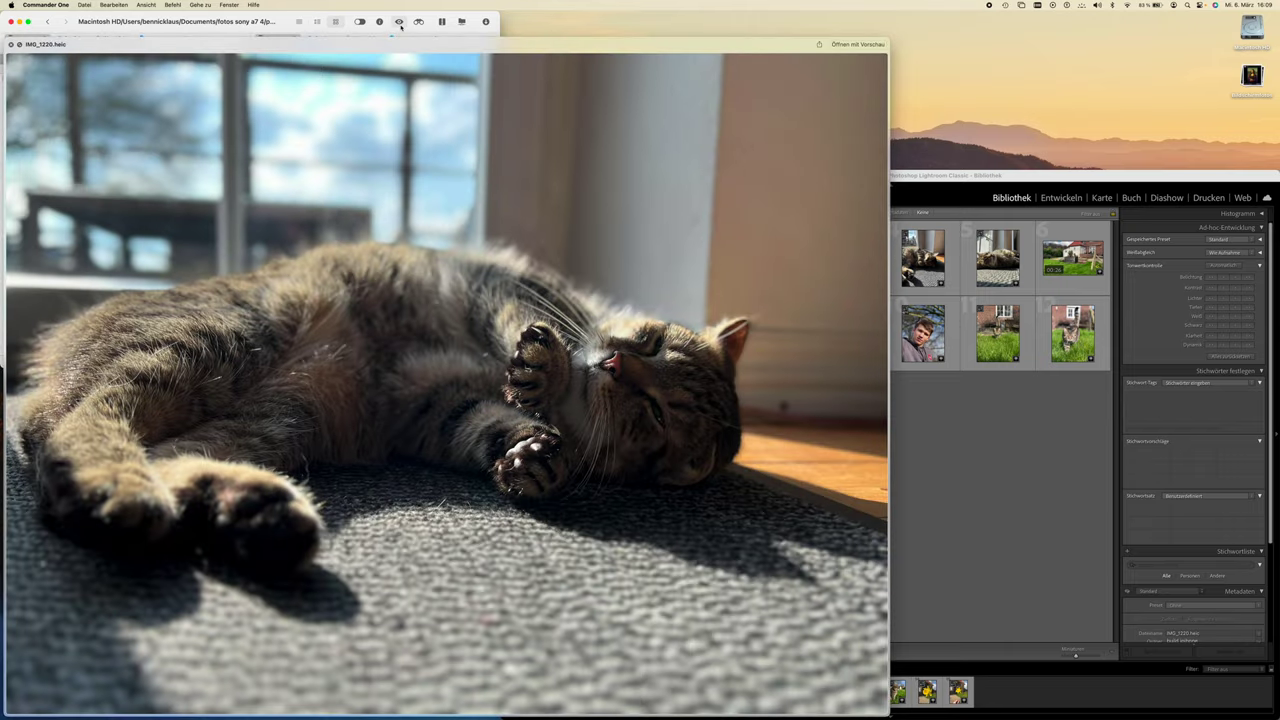
Step: Step through the cat and portrait previews, ending on portrait IMG_1249.DNG
{"action": "key", "text": "Down"}
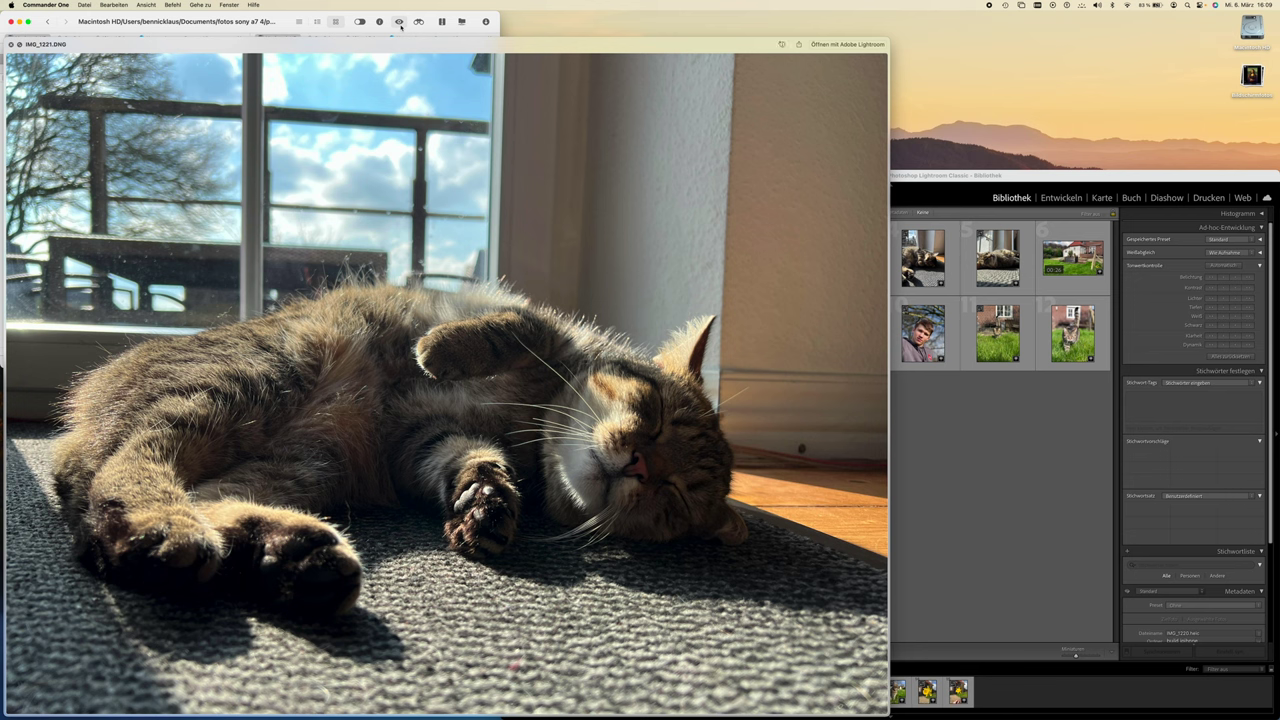
{"action": "key", "text": "Down"}
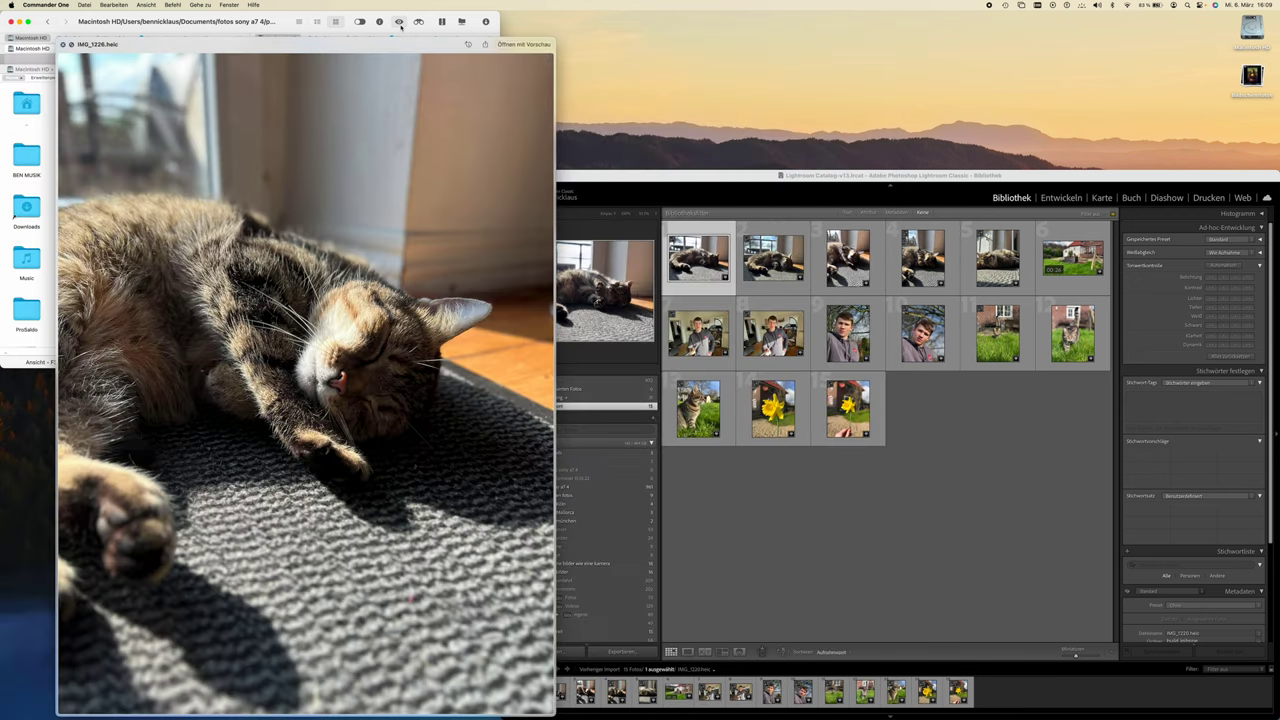
{"action": "key", "text": "Down"}
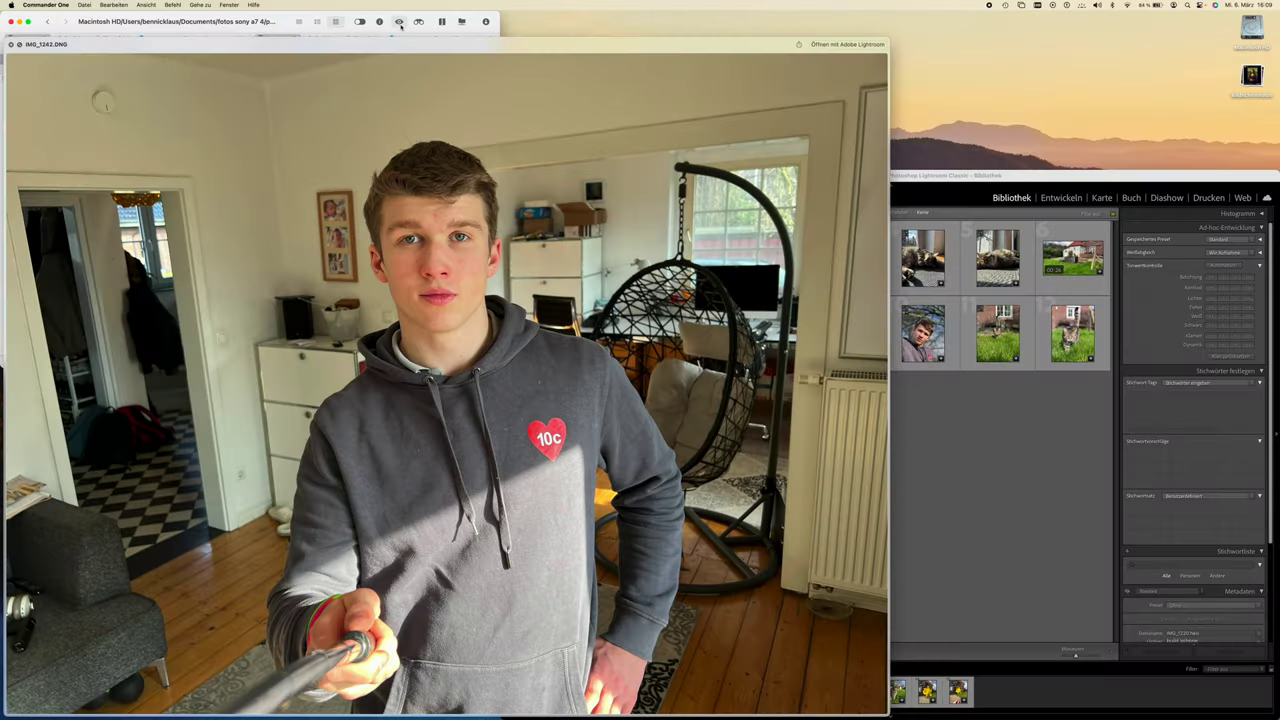
{"action": "key", "text": "Down"}
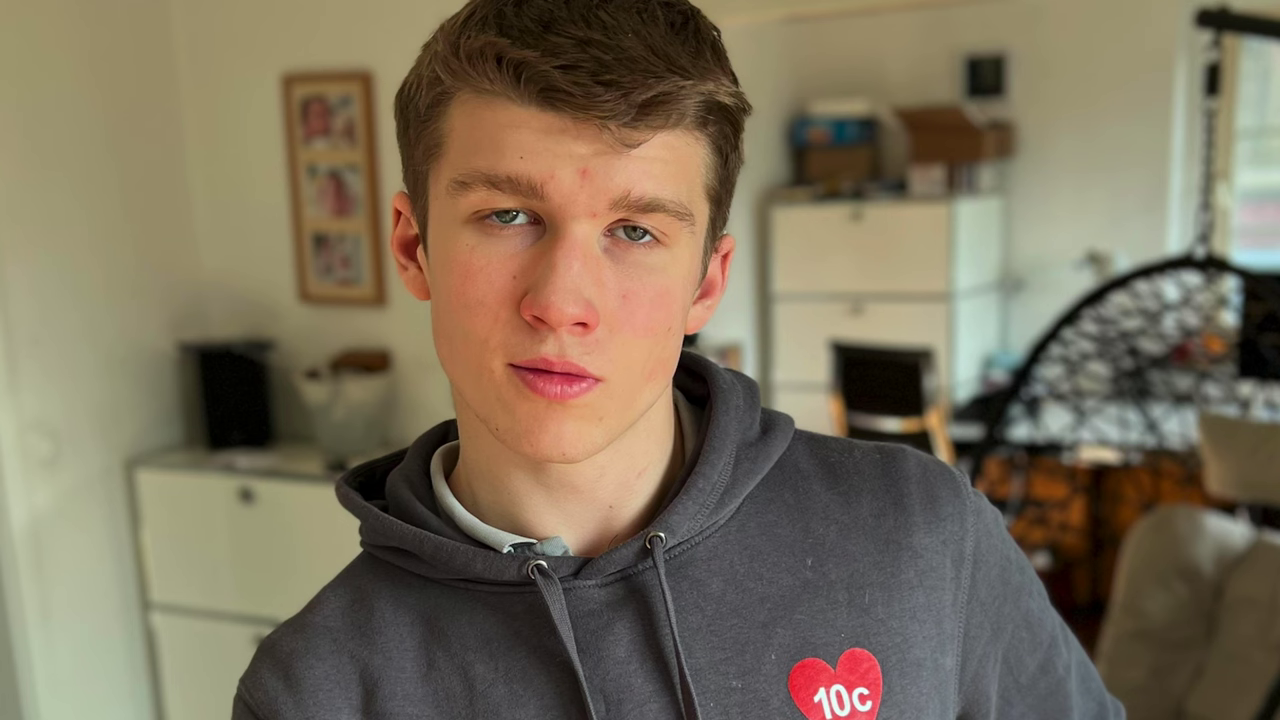
{"action": "key", "text": "Down"}
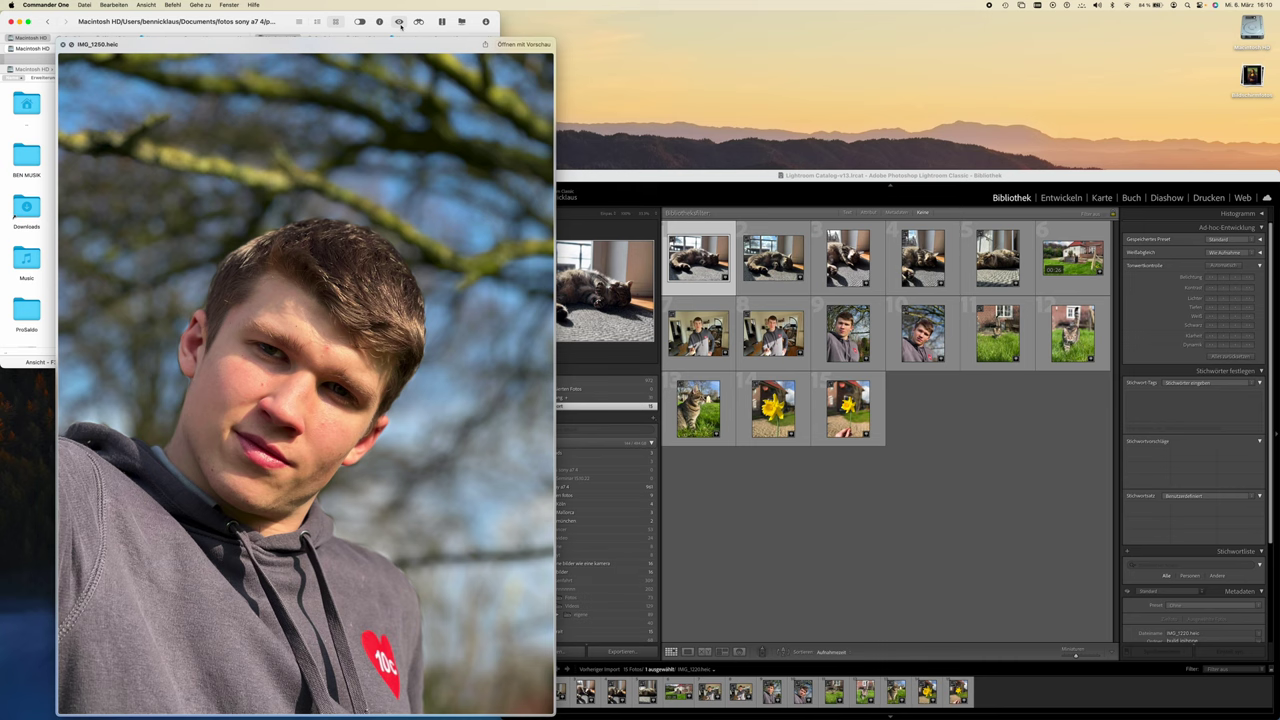
{"action": "key", "text": "Up"}
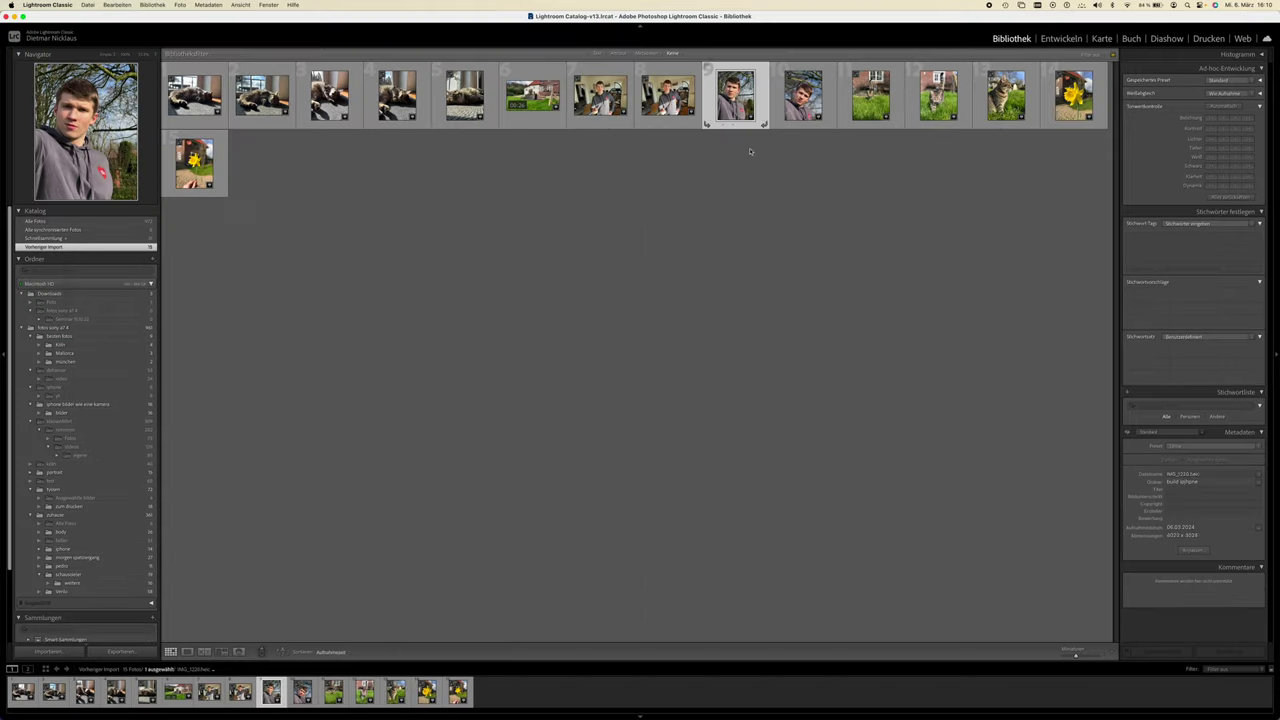
Step: In Develop, apply Lens Blur to IMG_1249 and raise the blur strength
{"action": "left_click", "coordinate": [1061, 38]}
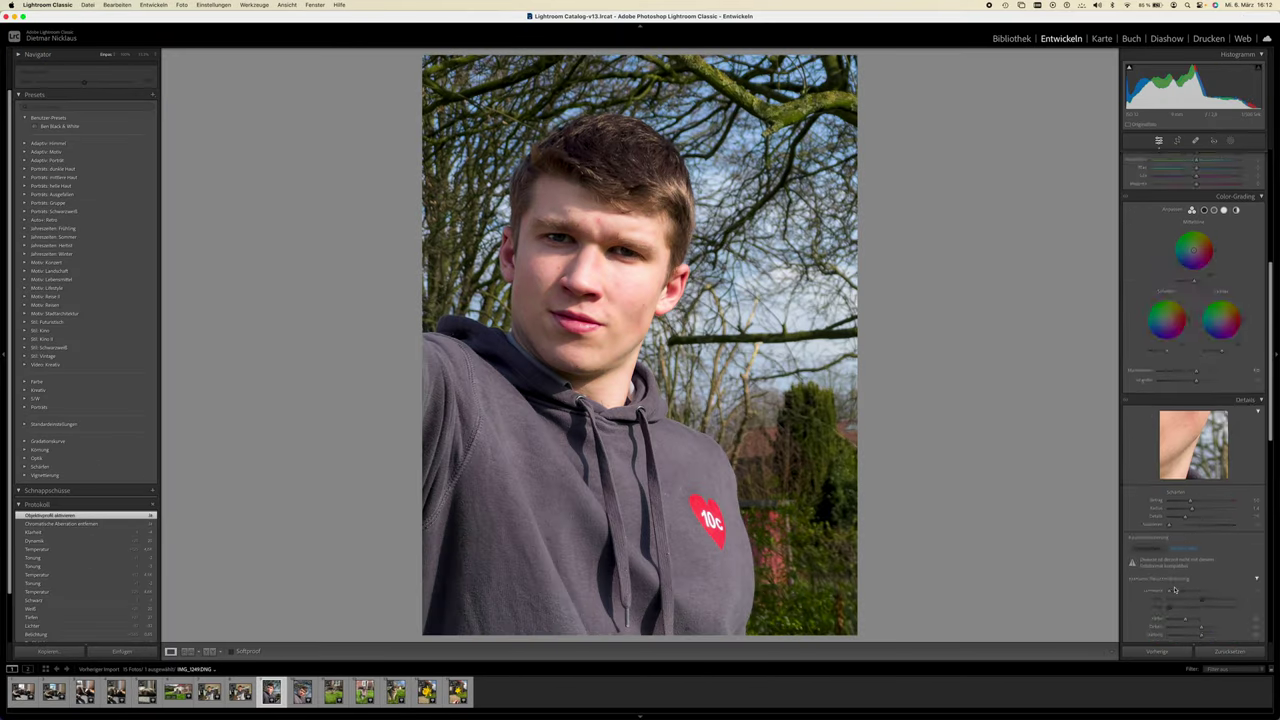
{"action": "scroll", "coordinate": [1156, 576], "scroll_direction": "down", "scroll_amount": 3}
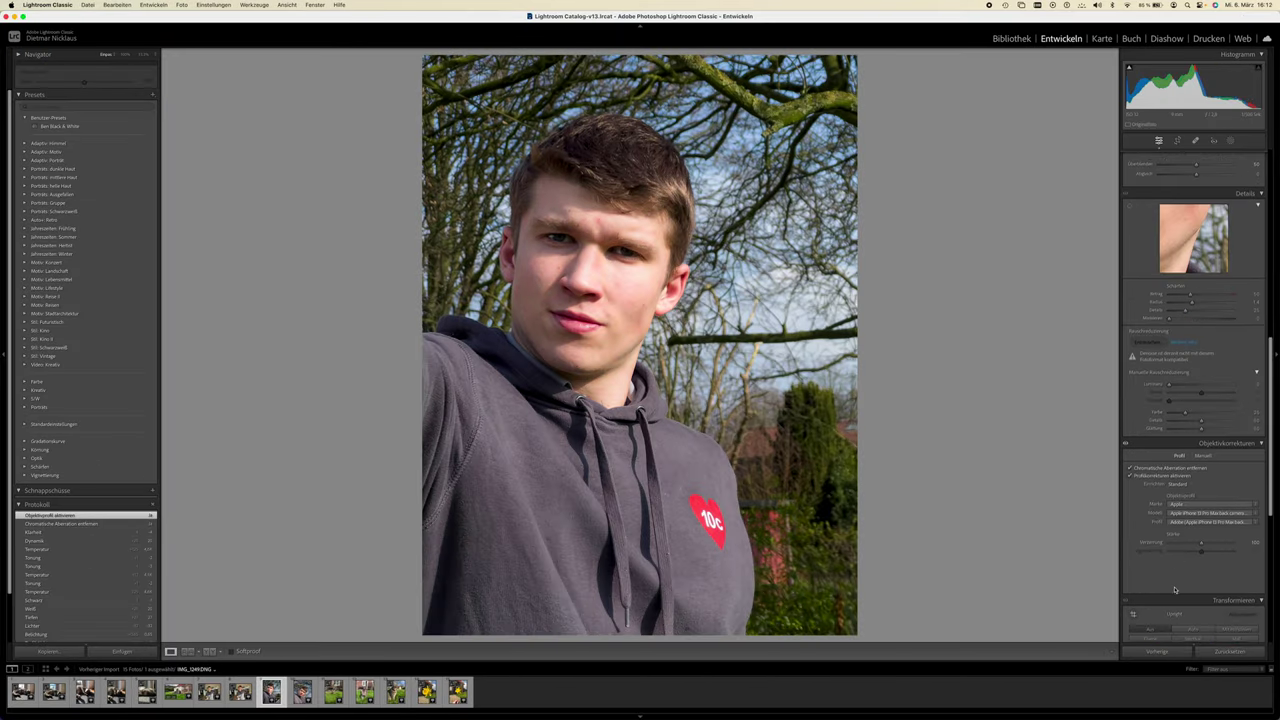
{"action": "scroll", "coordinate": [1156, 576], "scroll_direction": "down", "scroll_amount": 3}
{"action": "scroll", "coordinate": [1156, 576], "scroll_direction": "down", "scroll_amount": 3}
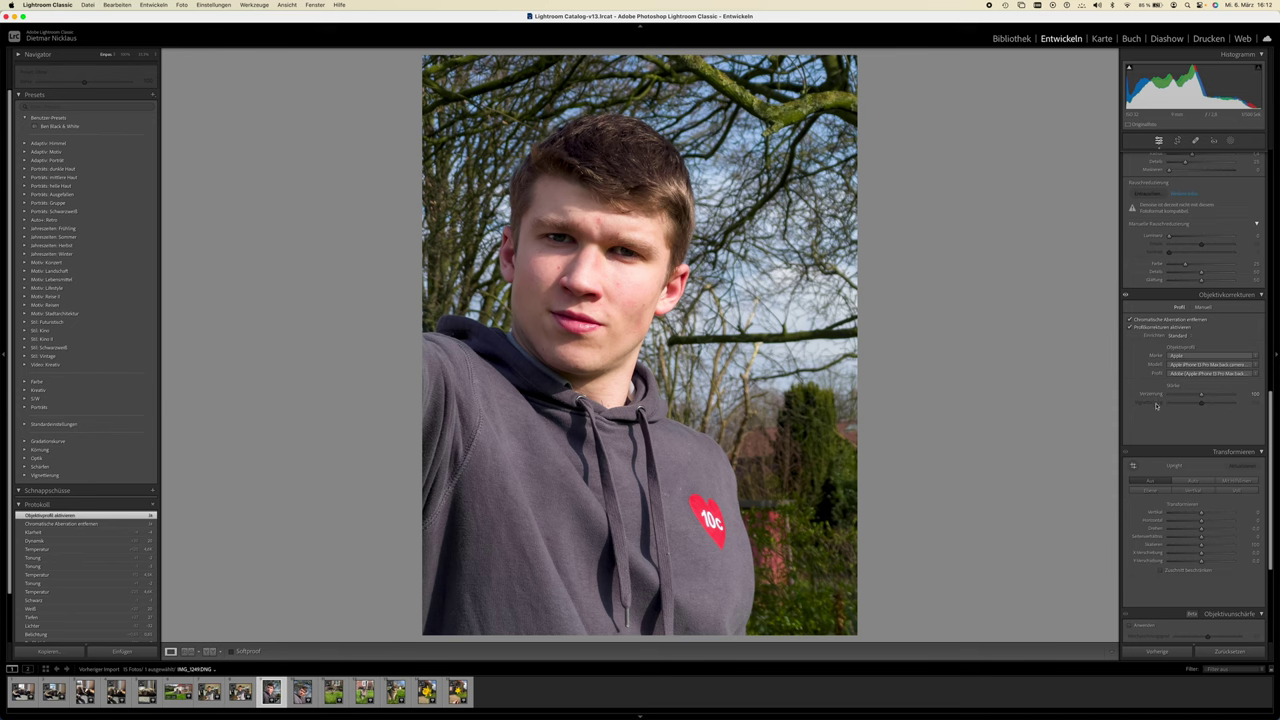
{"action": "scroll", "coordinate": [1181, 484], "scroll_direction": "down", "scroll_amount": 3}
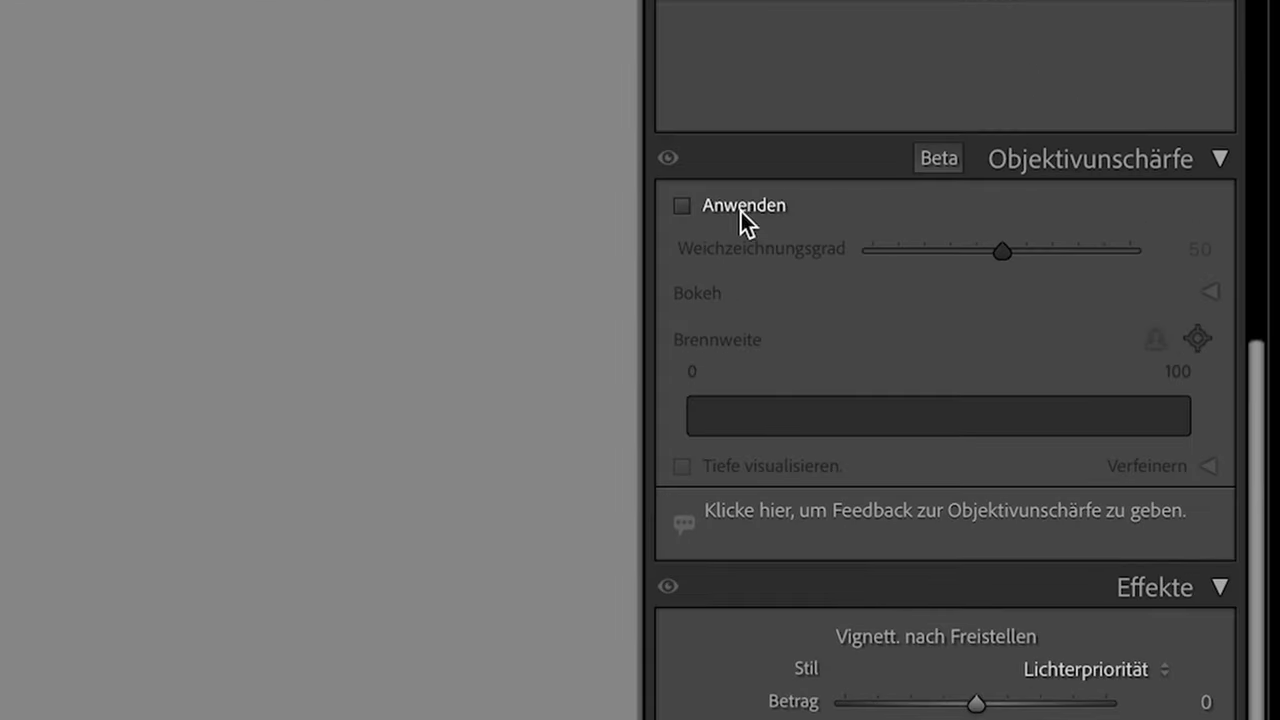
{"action": "left_click", "coordinate": [1144, 430]}
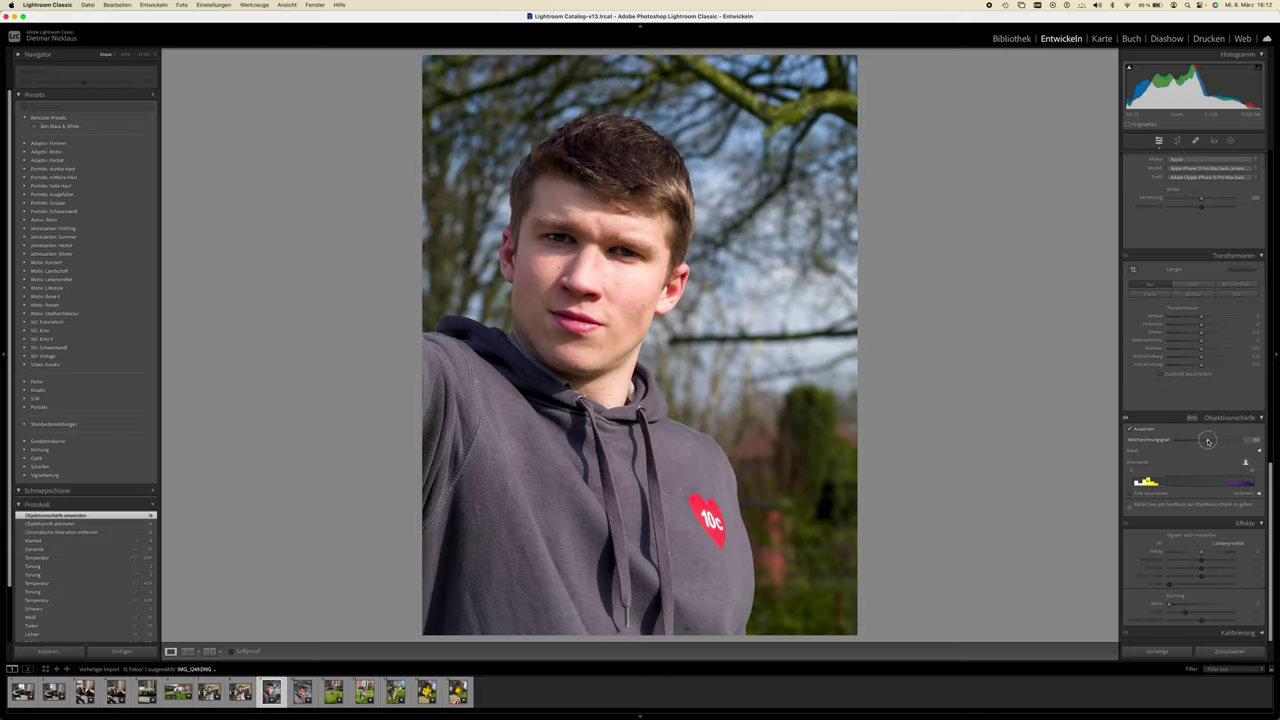
{"action": "left_click_drag", "start_coordinate": [1207, 442], "coordinate": [1214, 440]}
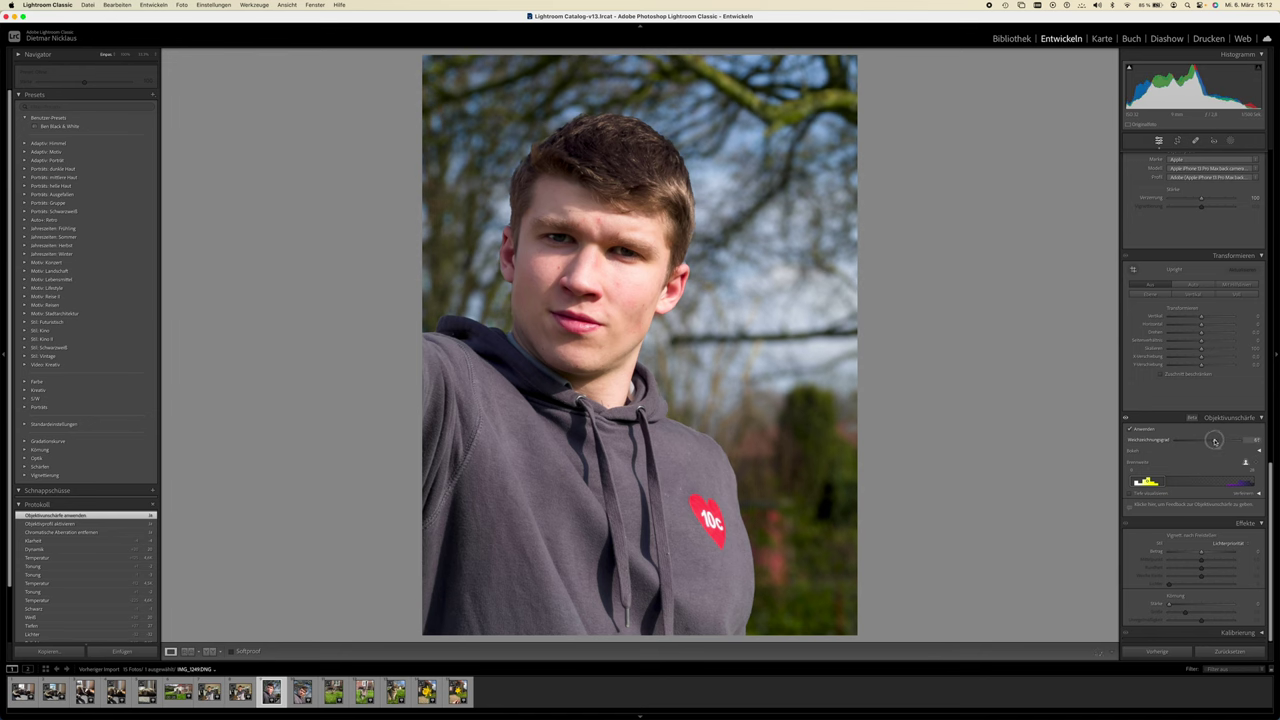
Step: Flip between blurred IMG_1249 and unblurred IMG_1250, ending on IMG_1250
{"action": "key", "text": "Right"}
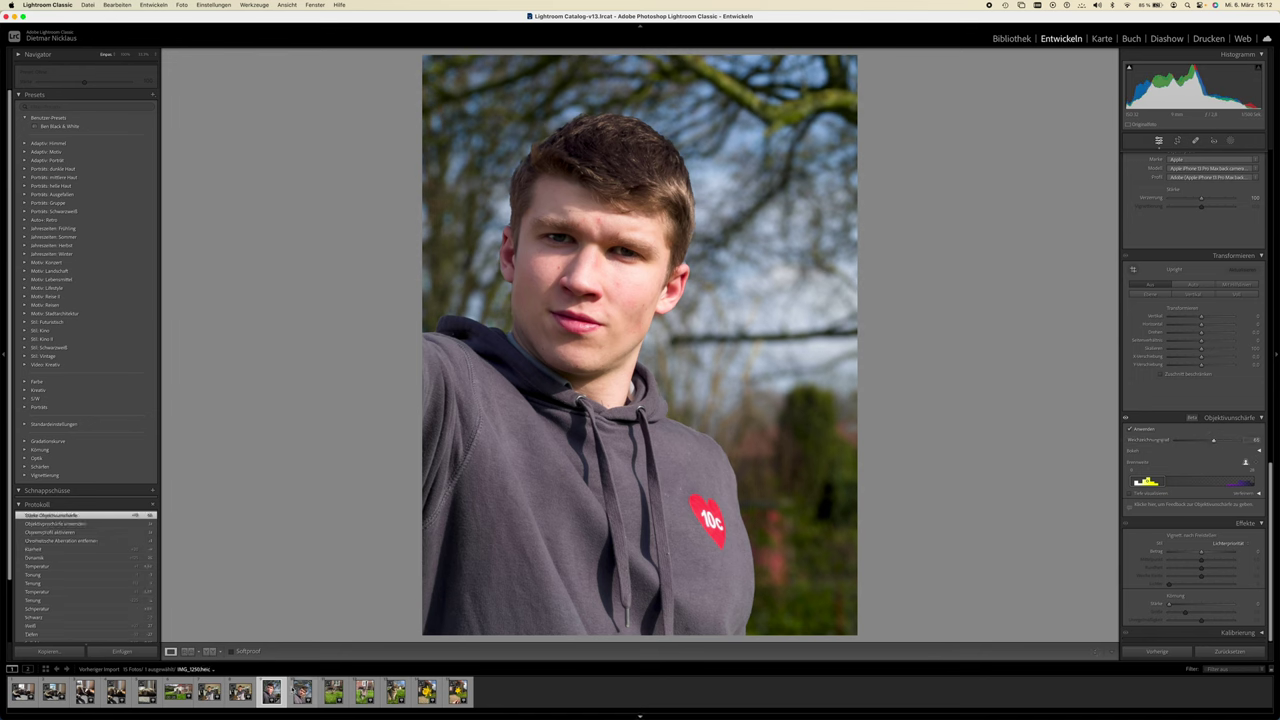
{"action": "key", "text": "Right"}
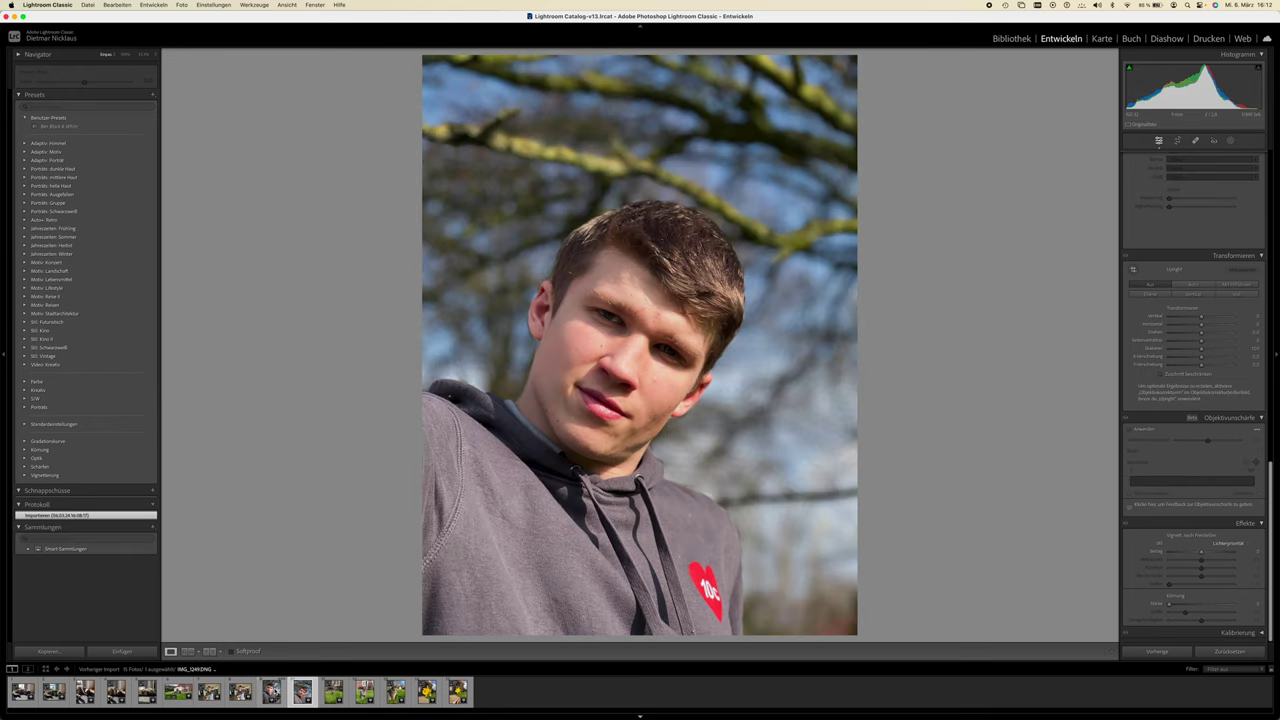
{"action": "key", "text": "Left"}
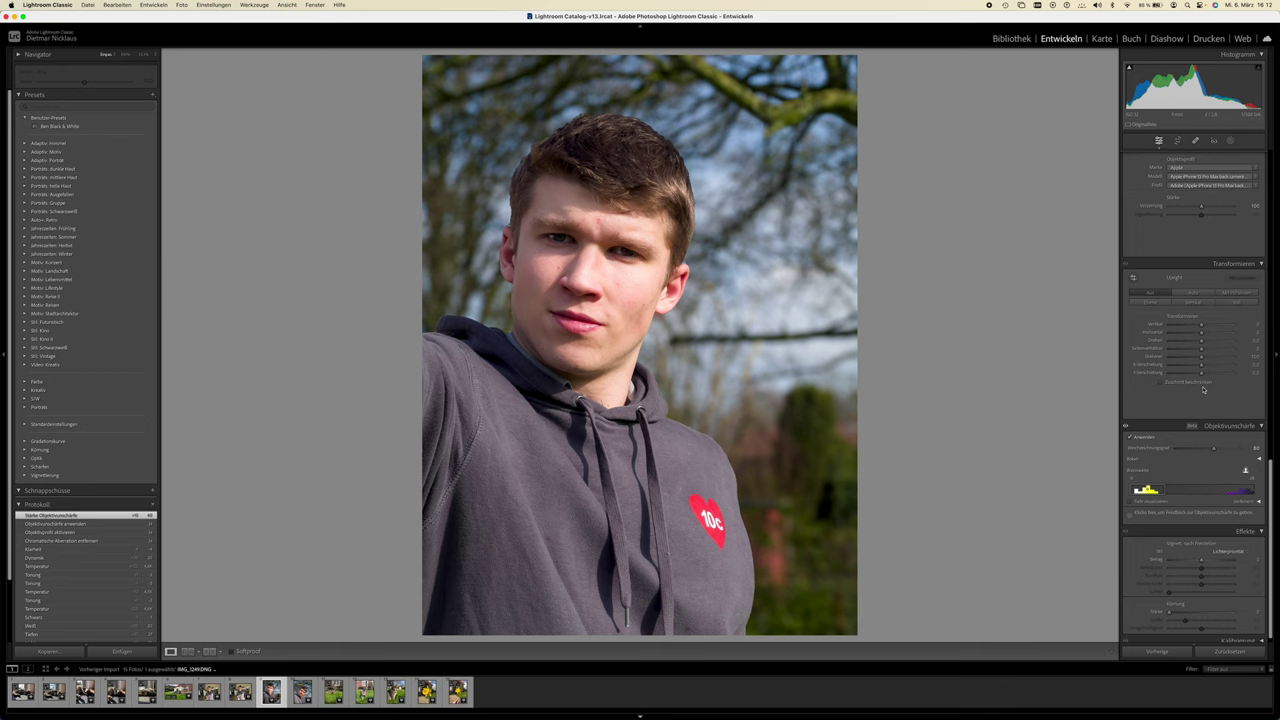
{"action": "key", "text": "Right"}
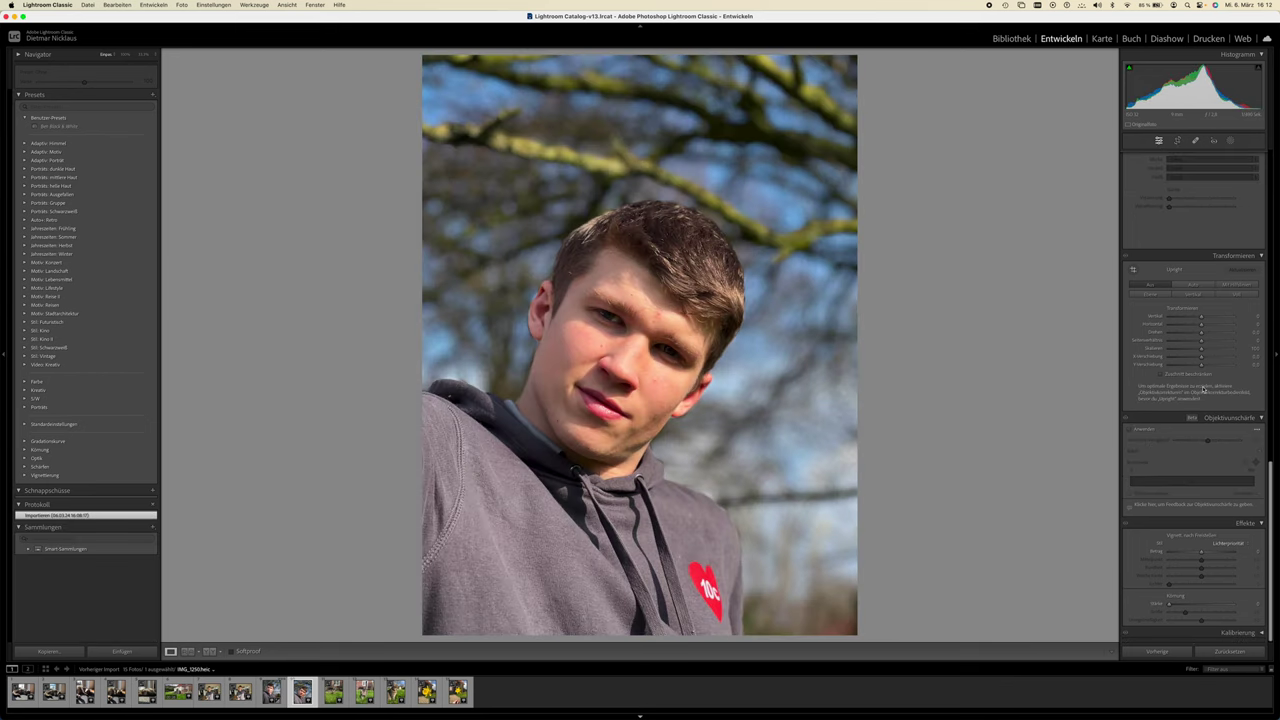
Step: Zoom IMG_1250 to 1:1 and pan around the face, then return to IMG_1249
{"action": "left_click", "coordinate": [546, 360]}
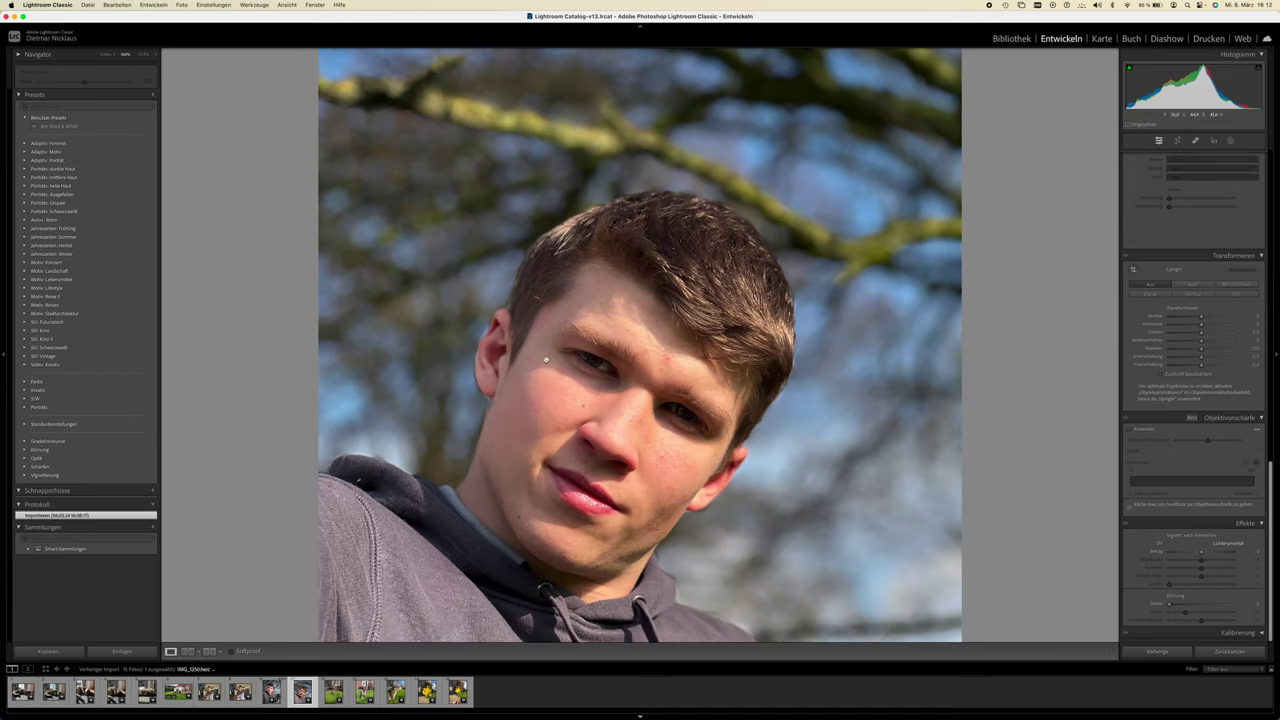
{"action": "left_click_drag", "start_coordinate": [524, 400], "coordinate": [538, 304]}
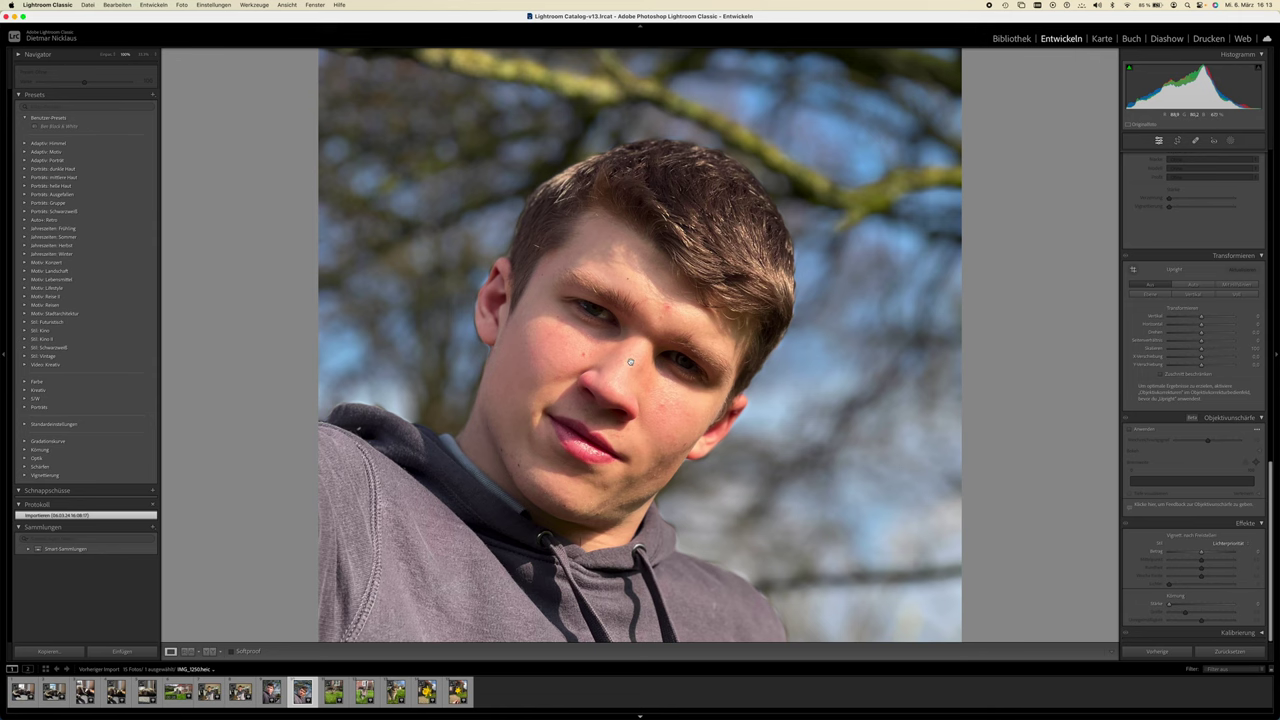
{"action": "key", "text": "Left"}
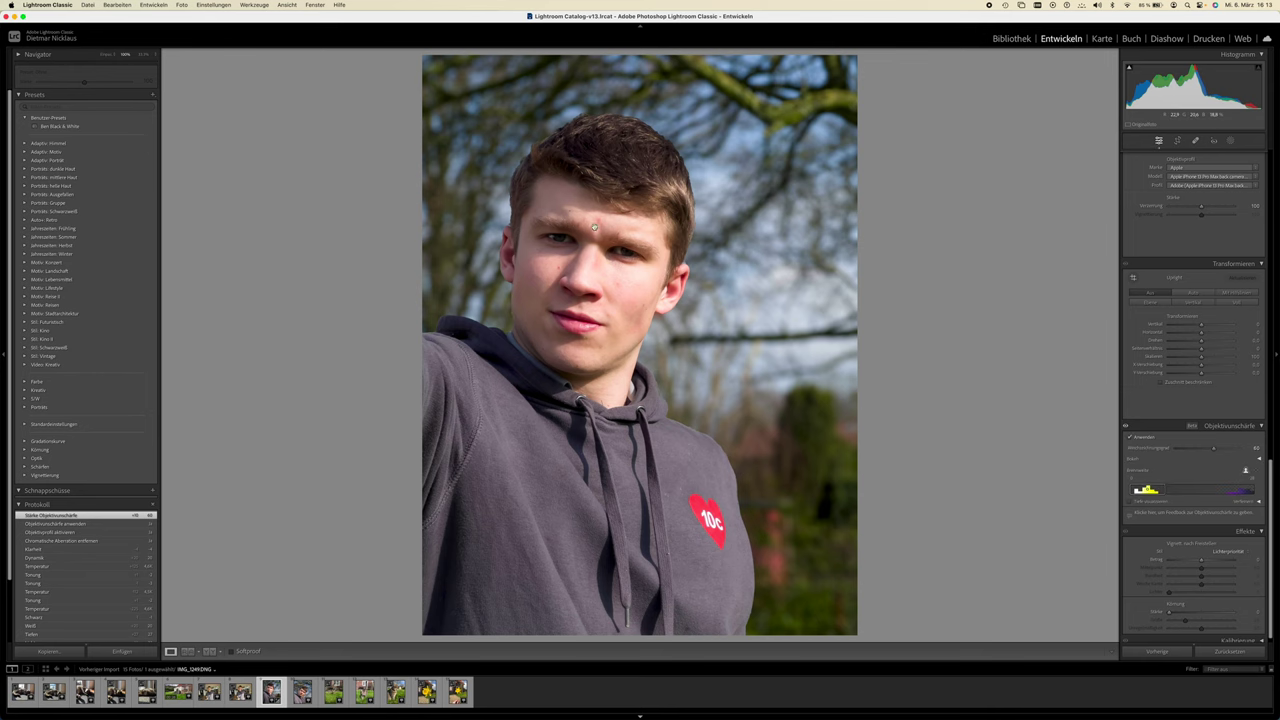
{"action": "left_click", "coordinate": [547, 298]}
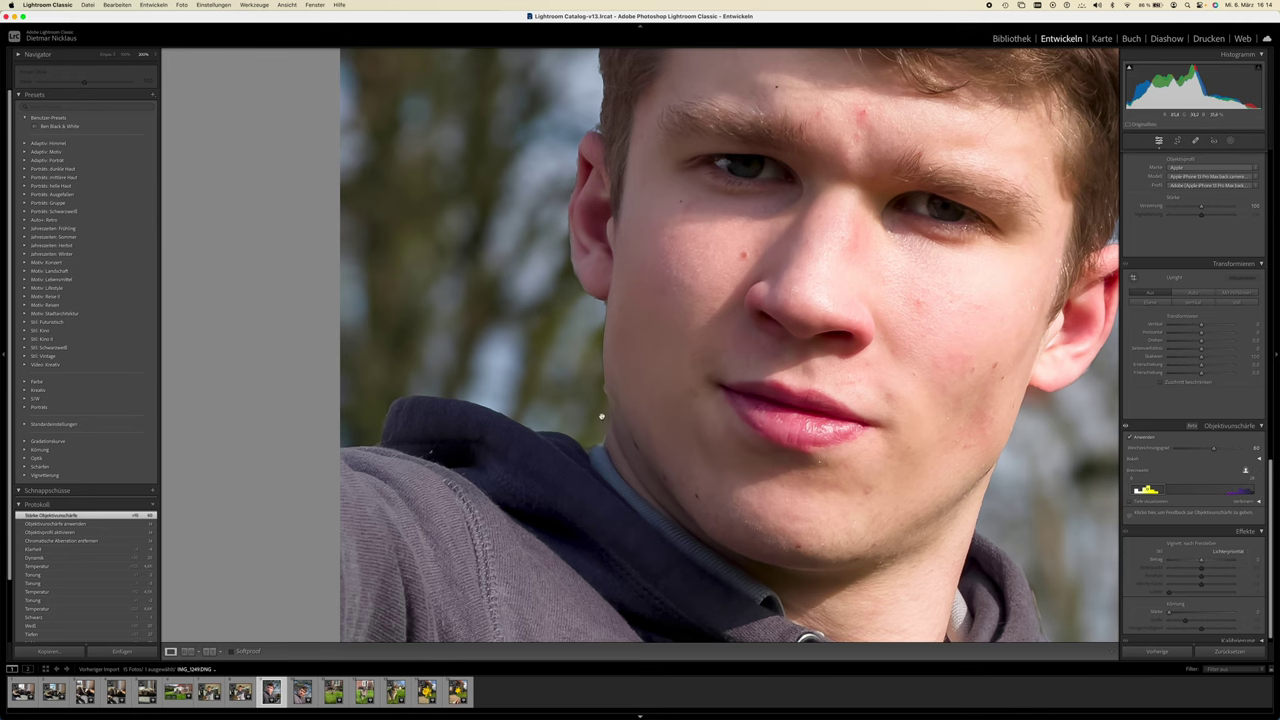
{"action": "scroll", "coordinate": [610, 389], "scroll_direction": "up", "scroll_amount": 3}
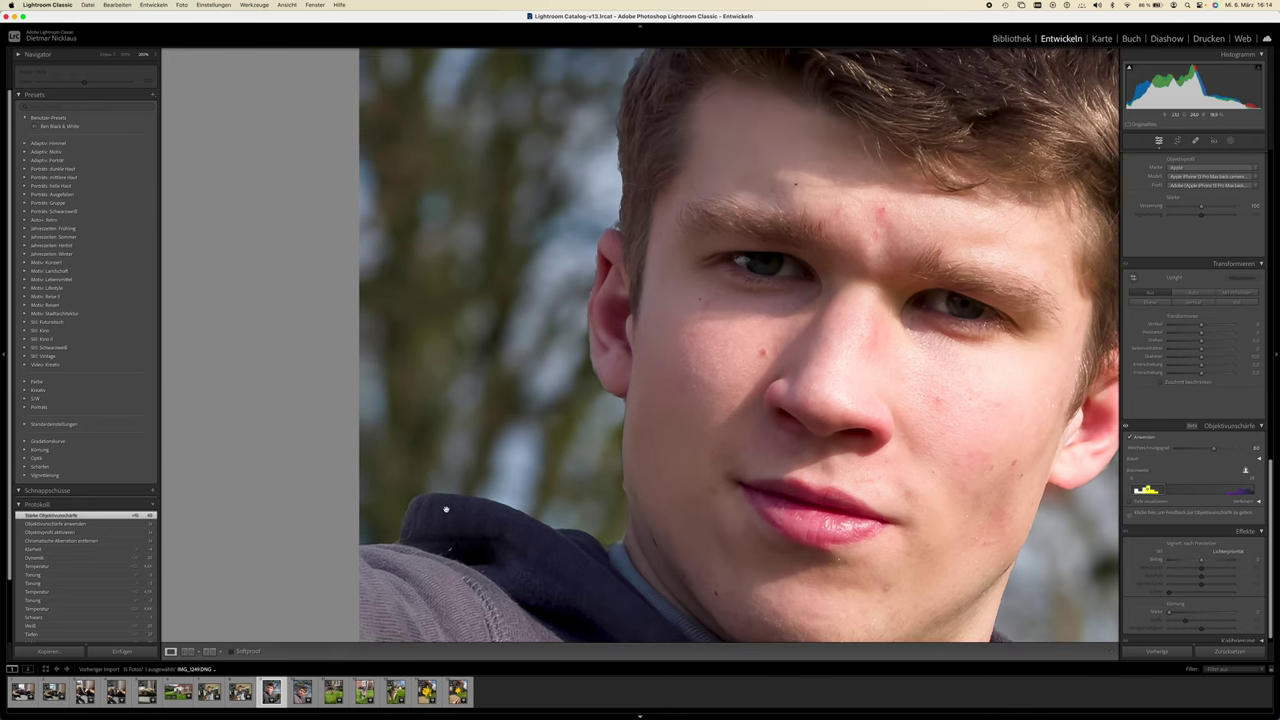
{"action": "scroll", "coordinate": [595, 372], "scroll_direction": "up", "scroll_amount": 5}
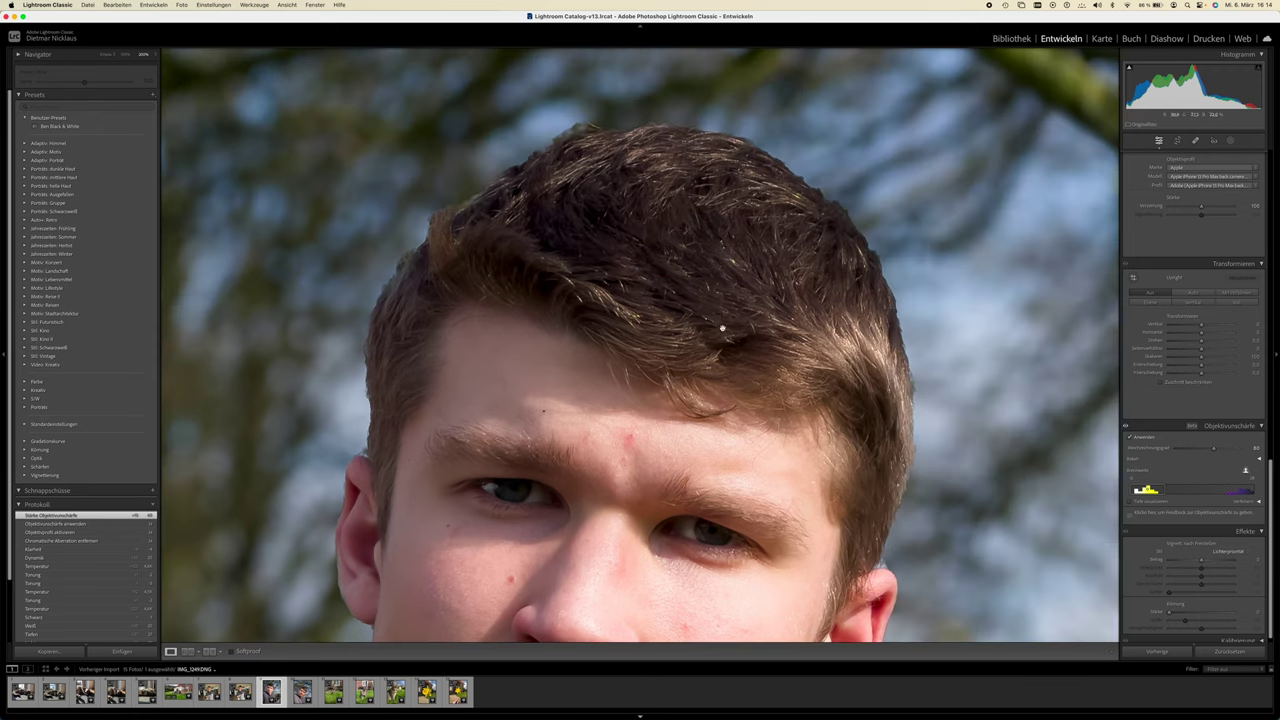
{"action": "scroll", "coordinate": [731, 298], "scroll_direction": "down", "scroll_amount": 3}
{"action": "scroll", "coordinate": [731, 298], "scroll_direction": "up", "scroll_amount": 5}
{"action": "scroll", "coordinate": [600, 280], "scroll_direction": "up", "scroll_amount": 2}
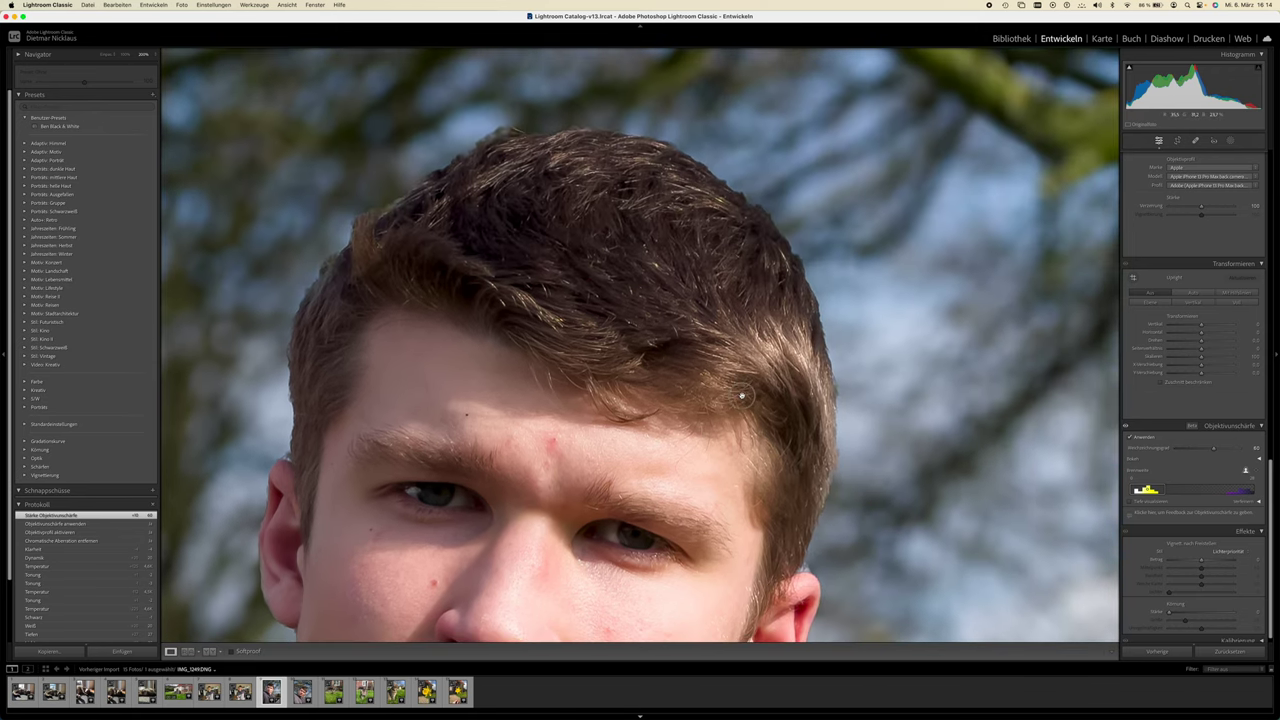
{"action": "left_click", "coordinate": [793, 432]}
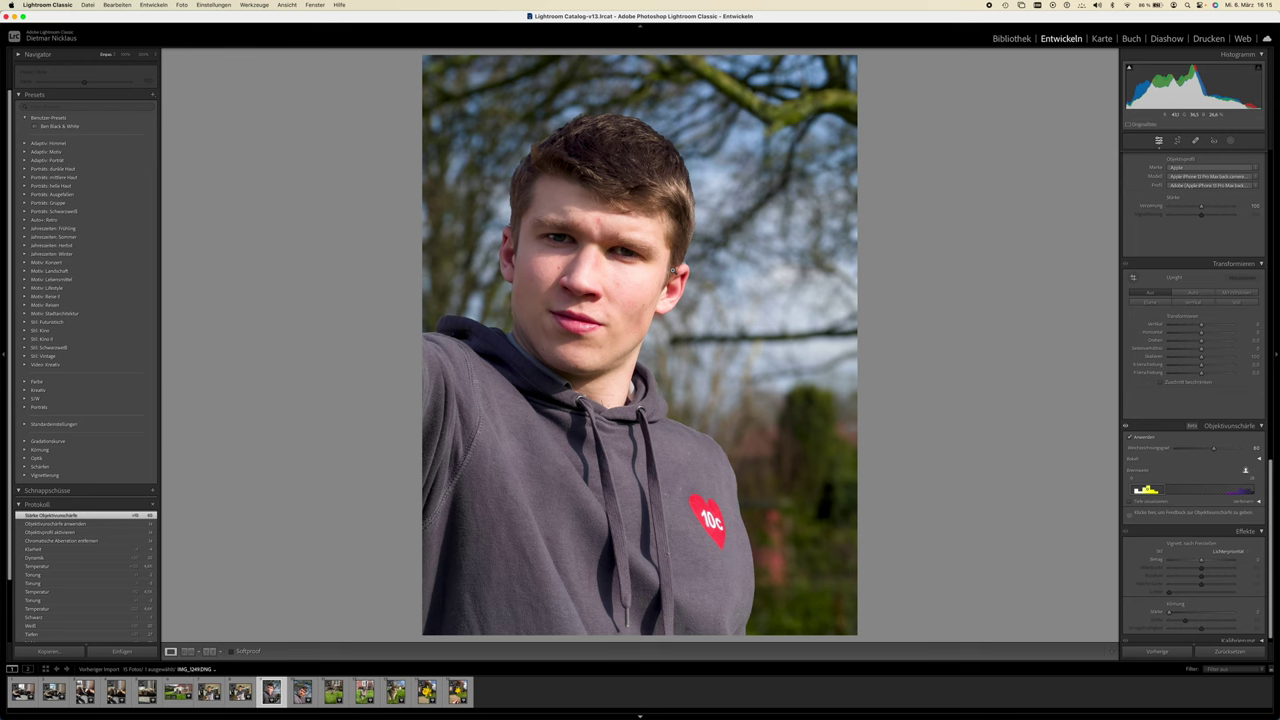
{"action": "key", "text": "Right"}
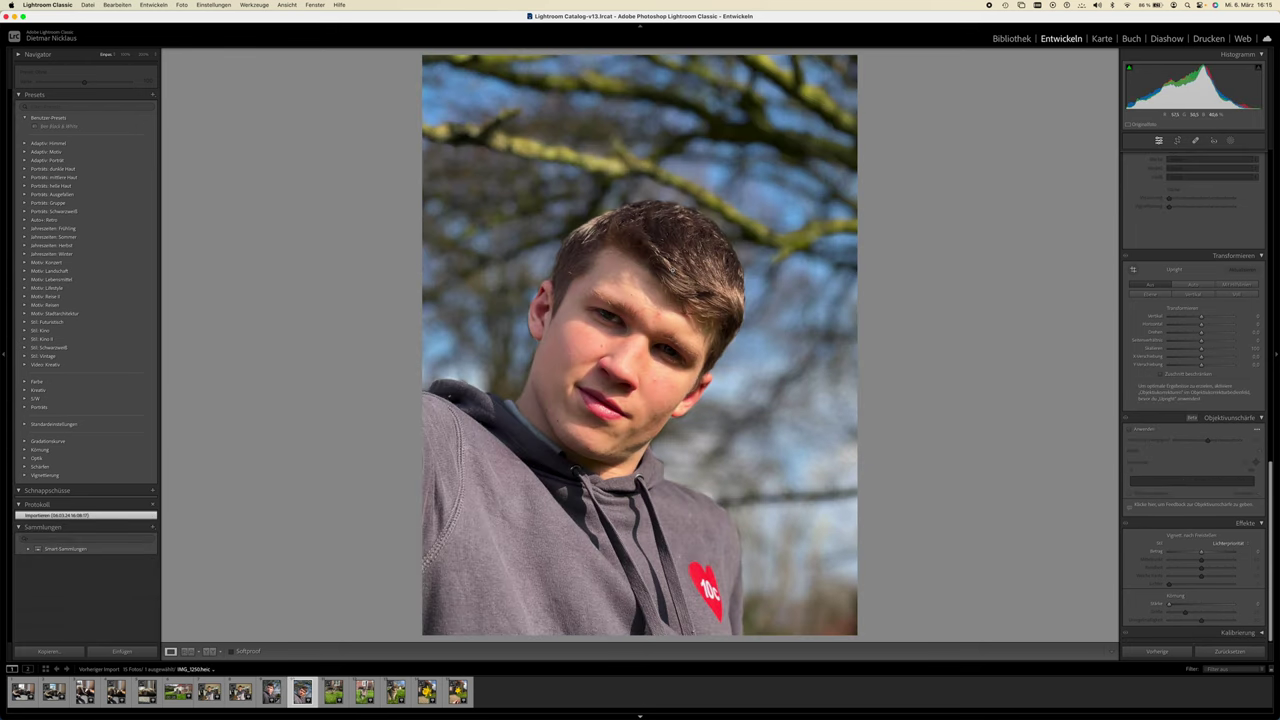
{"action": "key", "text": "Left"}
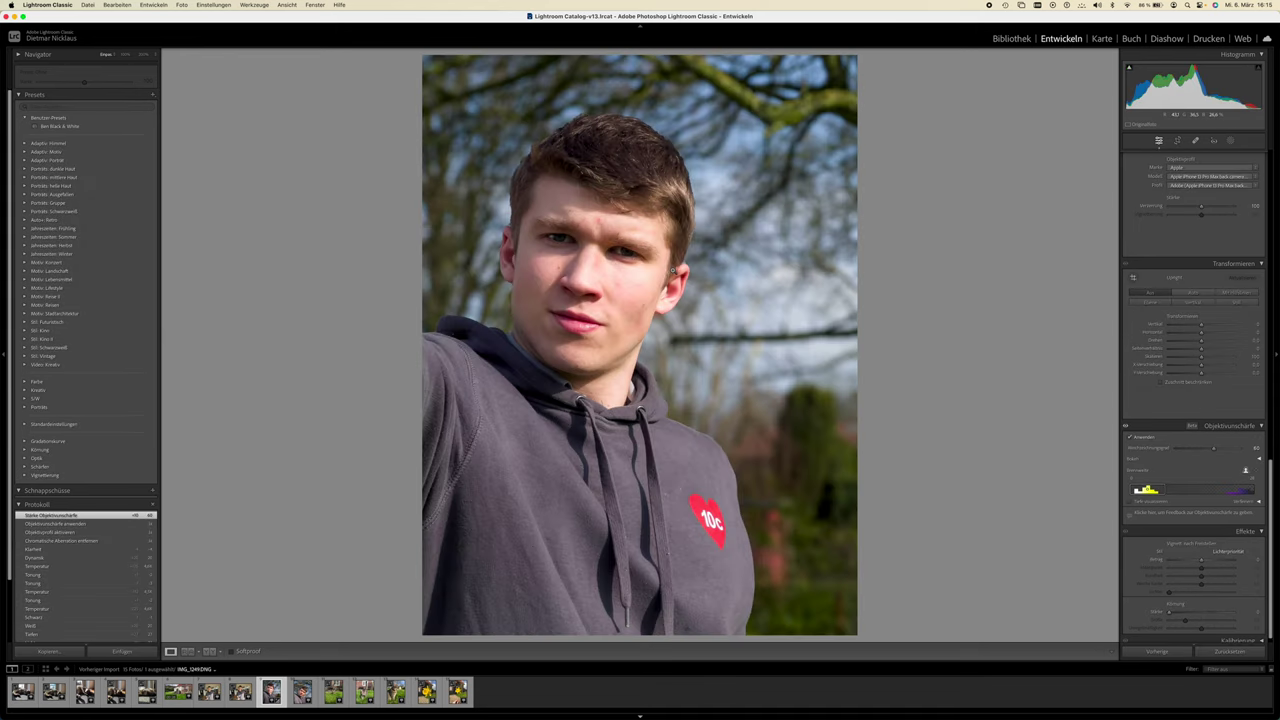
{"action": "key", "text": "Right"}
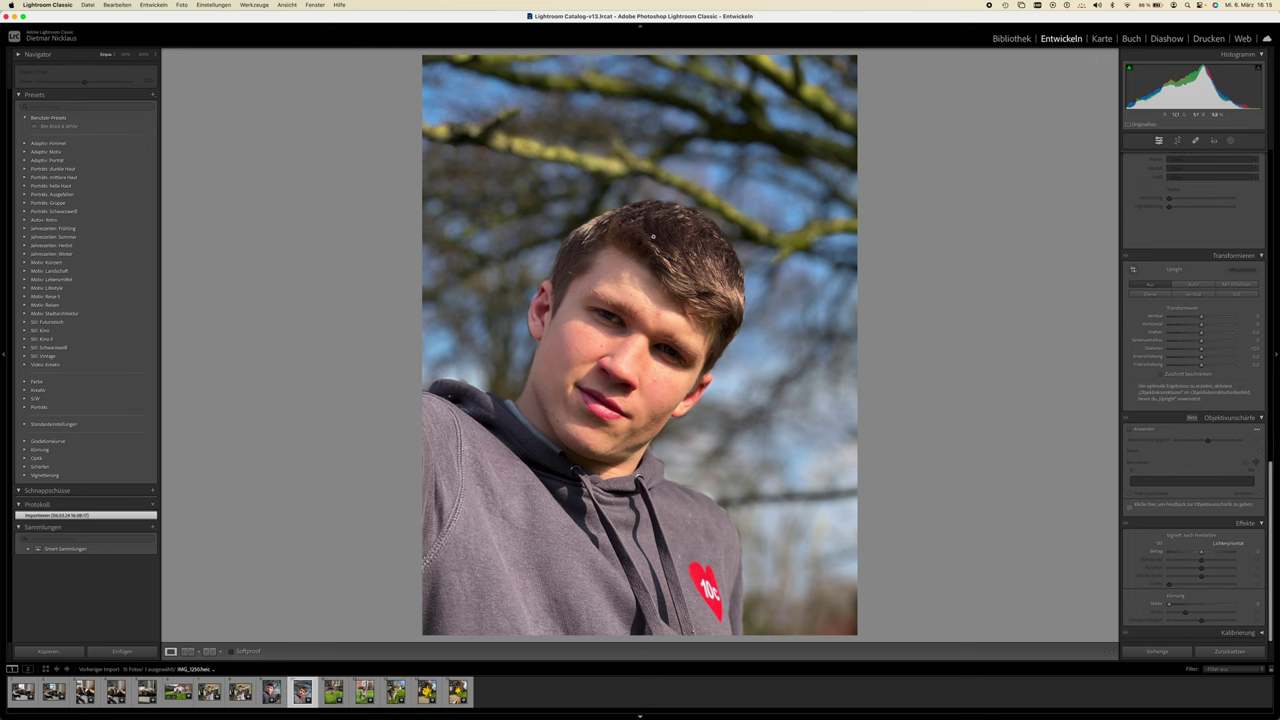
{"action": "key", "text": "Left"}
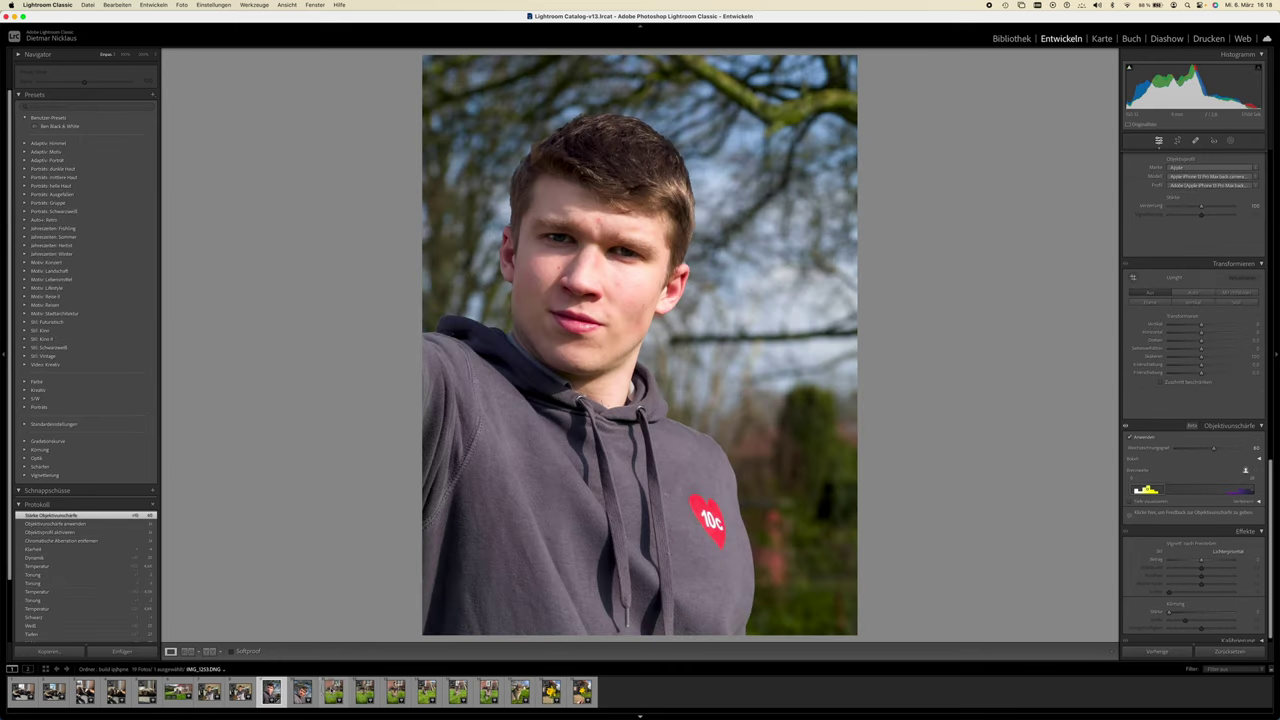
Step: Browse the cat photos IMG_1256 and IMG_1257, zoom-check a tail, then select IMG_1255.DNG
{"action": "left_click", "coordinate": [333, 691]}
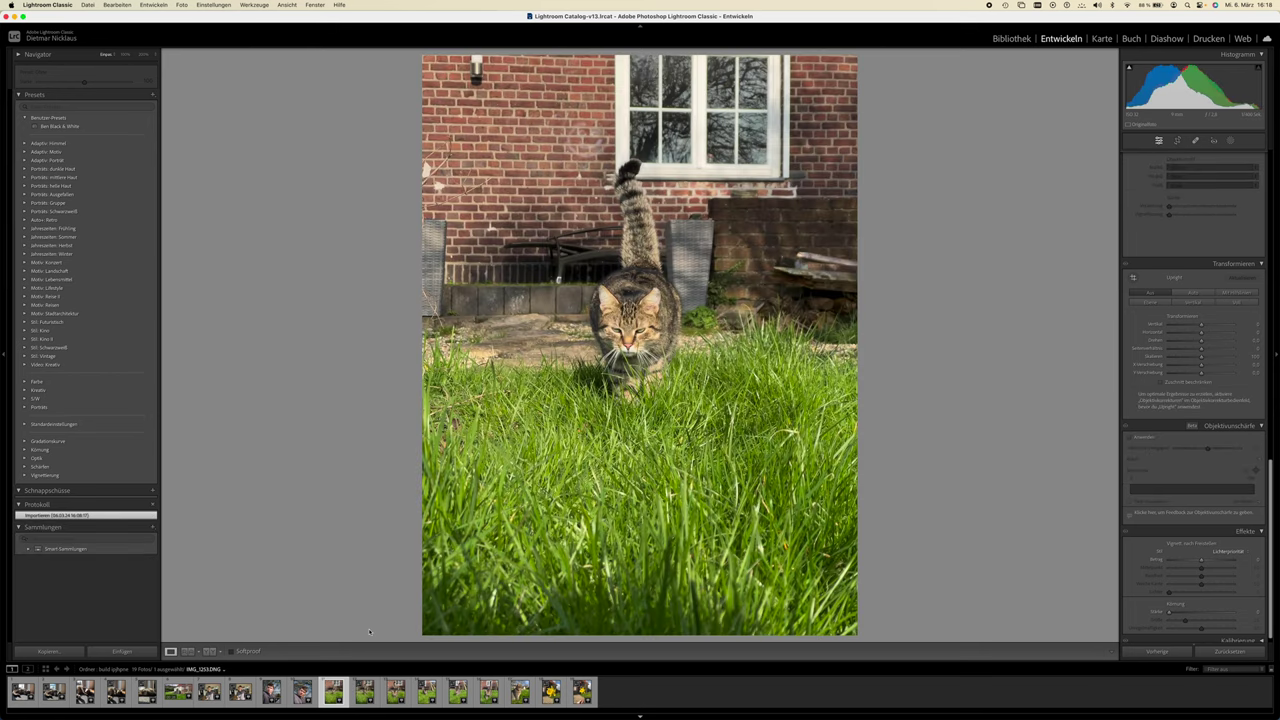
{"action": "left_click", "coordinate": [424, 690]}
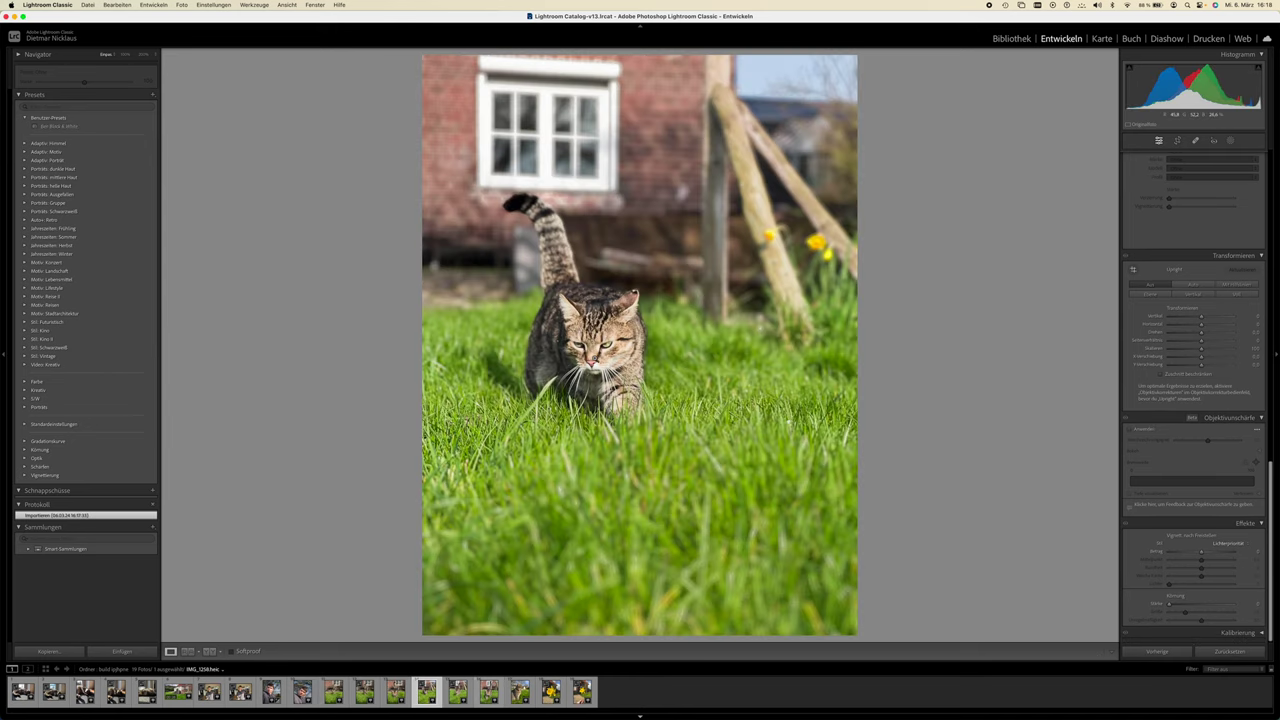
{"action": "left_click", "coordinate": [457, 690]}
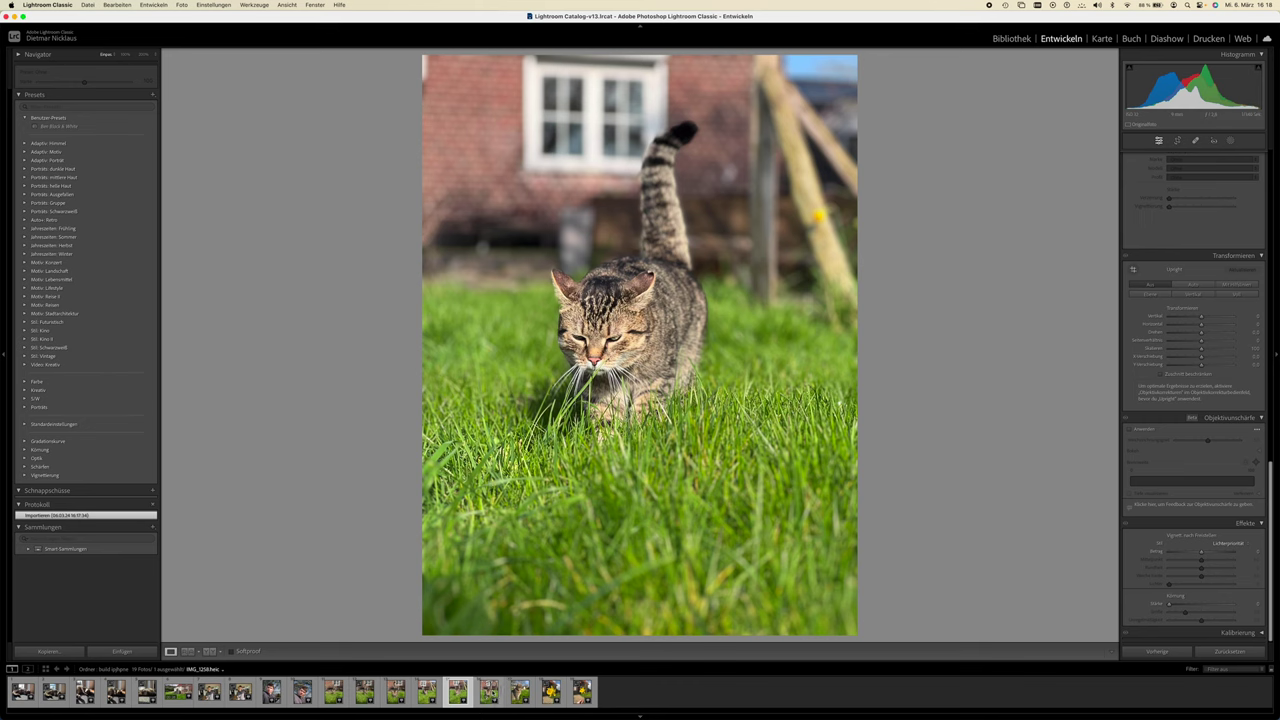
{"action": "left_click", "coordinate": [488, 691]}
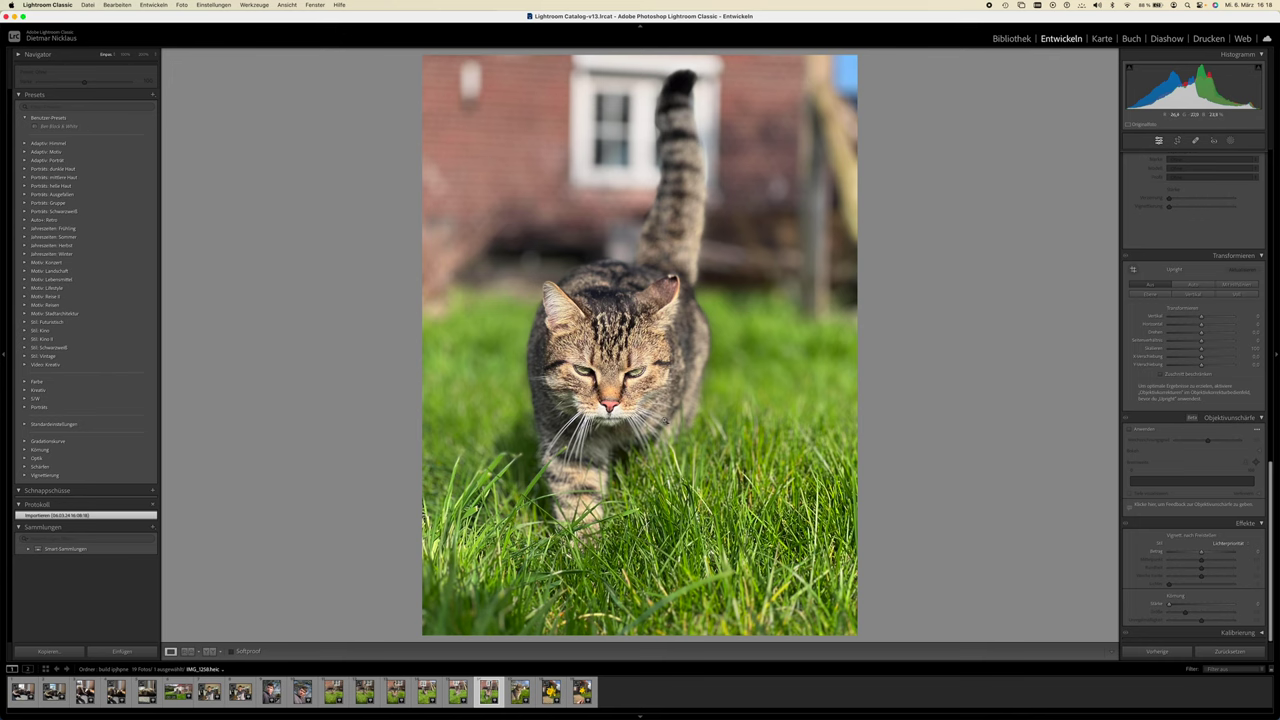
{"action": "left_click", "coordinate": [674, 186]}
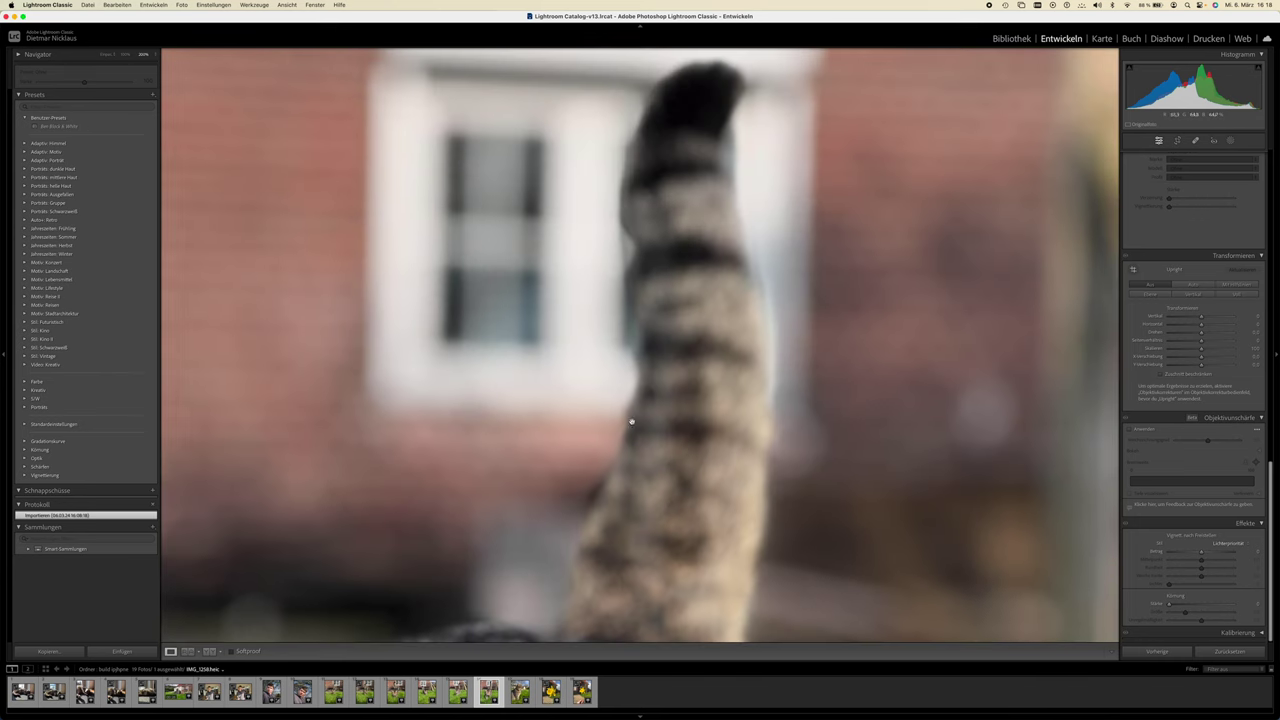
{"action": "left_click", "coordinate": [636, 441]}
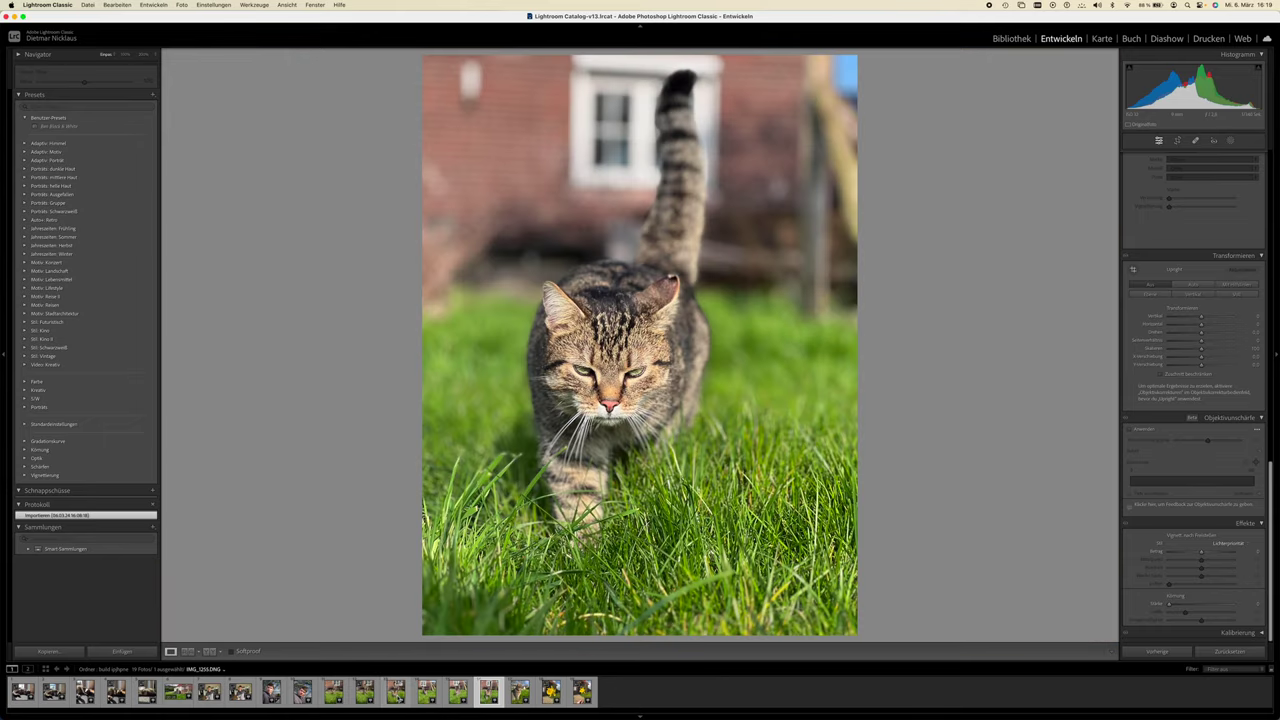
{"action": "left_click", "coordinate": [397, 691]}
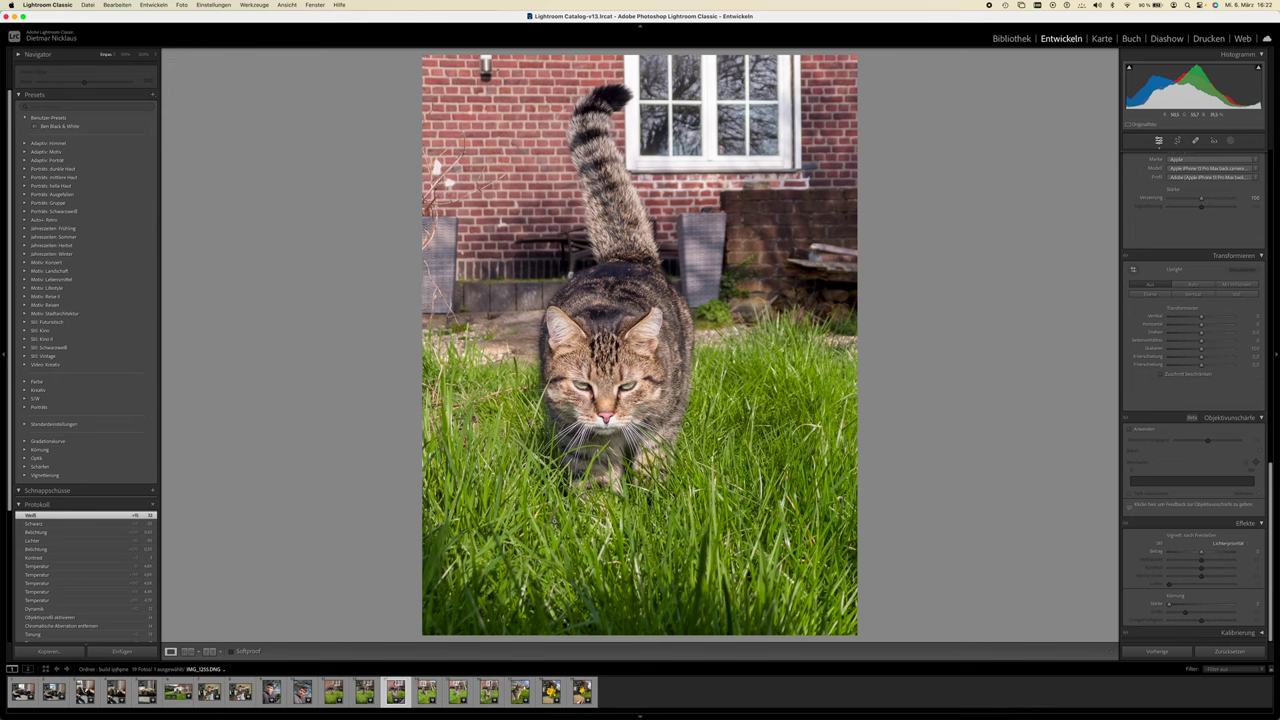
Step: Inspect the blurred-background cat photo at full size across the face and grass
{"action": "left_click", "coordinate": [489, 692]}
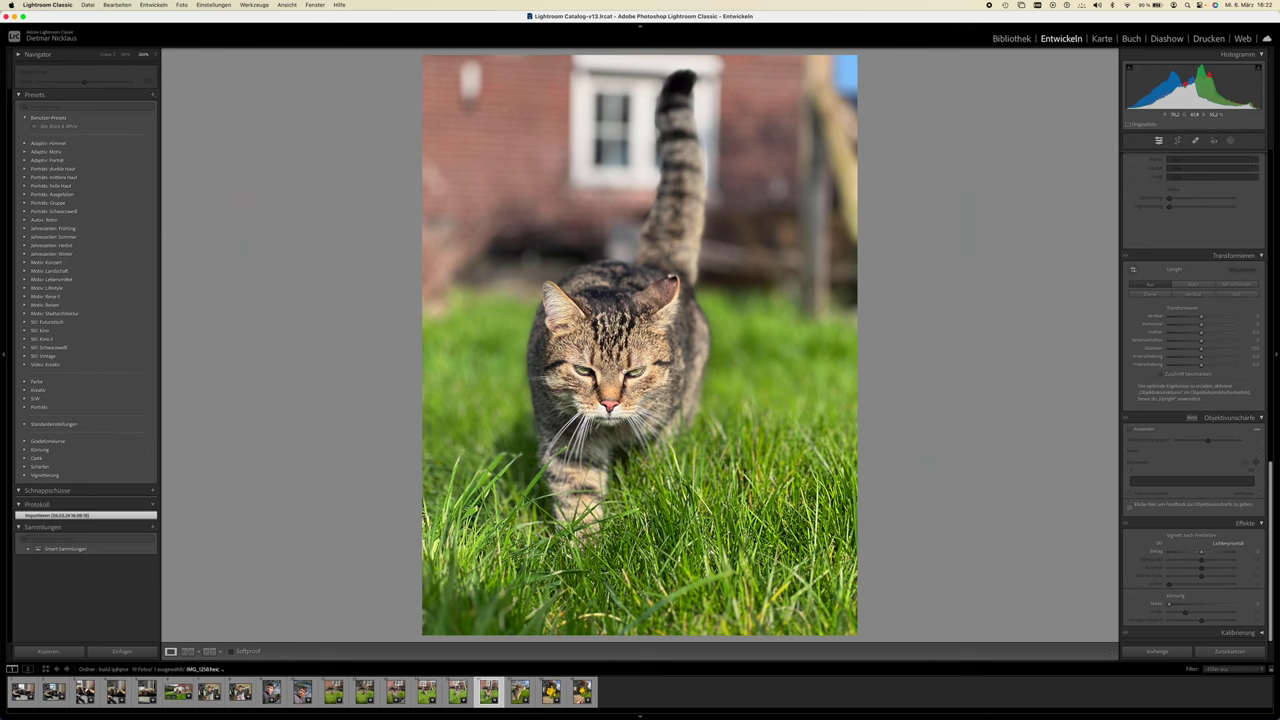
{"action": "left_click", "coordinate": [612, 396]}
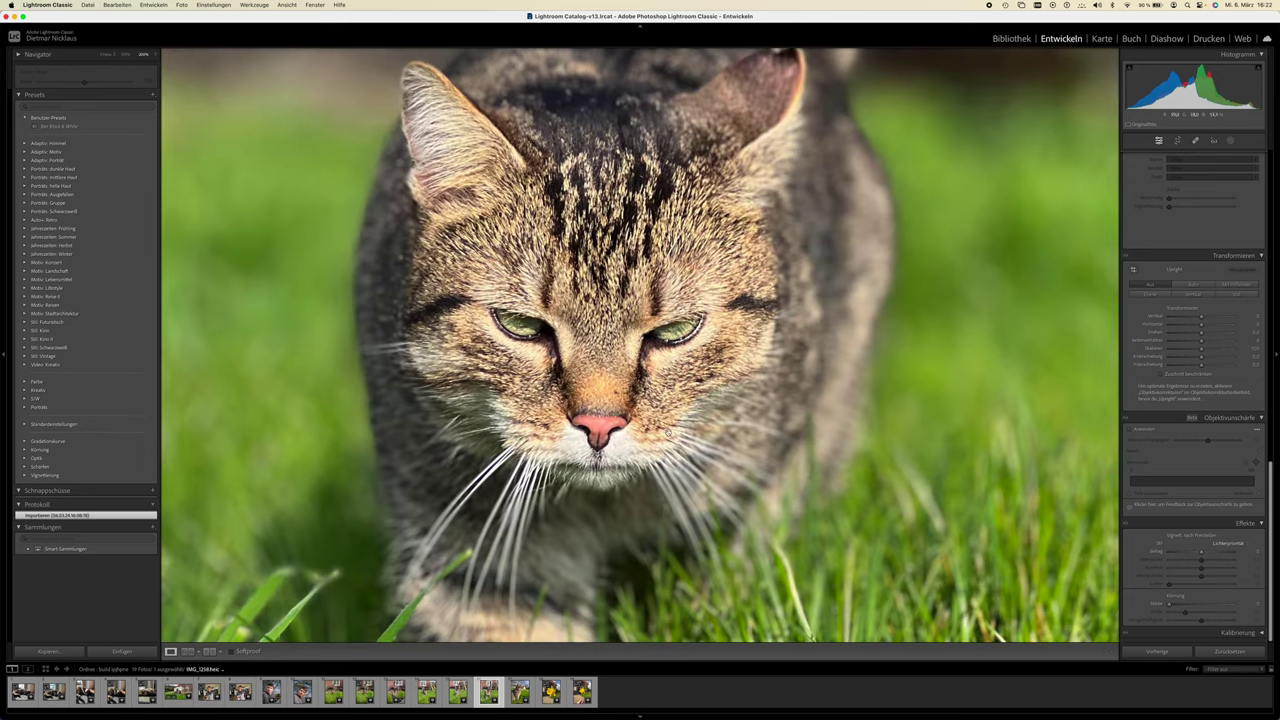
{"action": "left_click_drag", "start_coordinate": [585, 319], "coordinate": [728, 139]}
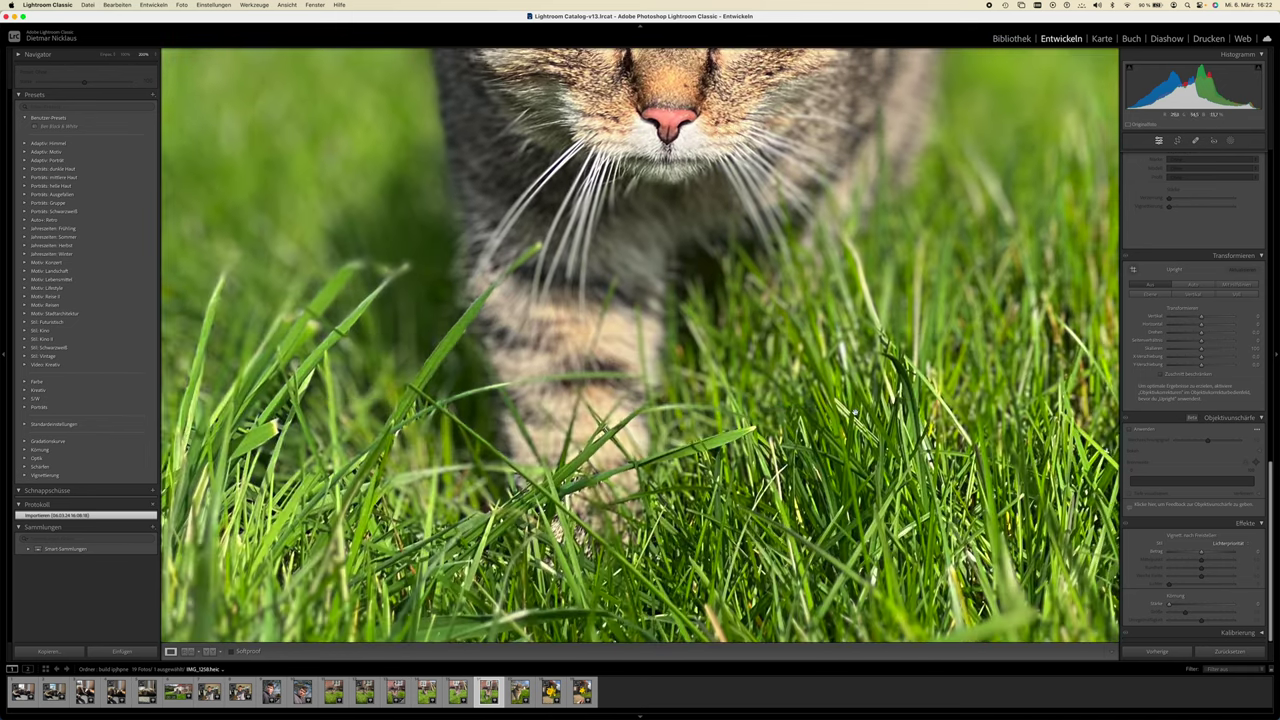
{"action": "left_click_drag", "start_coordinate": [872, 322], "coordinate": [722, 267]}
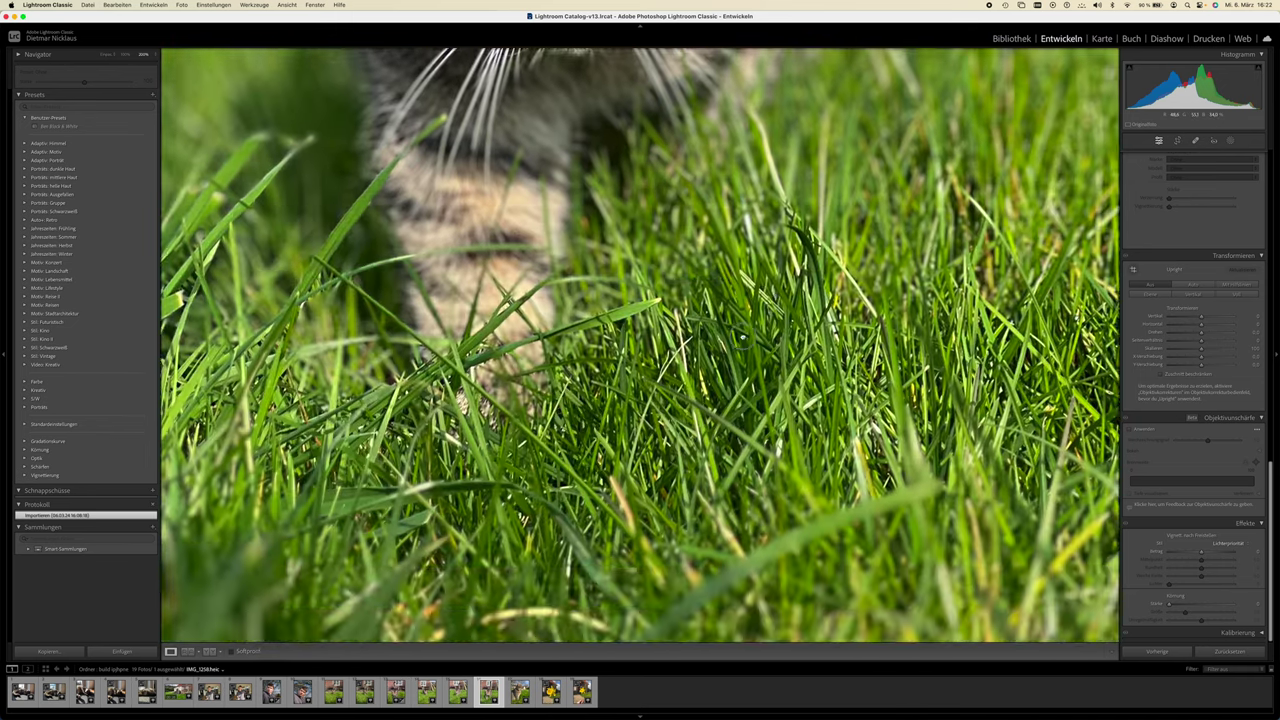
{"action": "left_click_drag", "start_coordinate": [628, 363], "coordinate": [726, 476]}
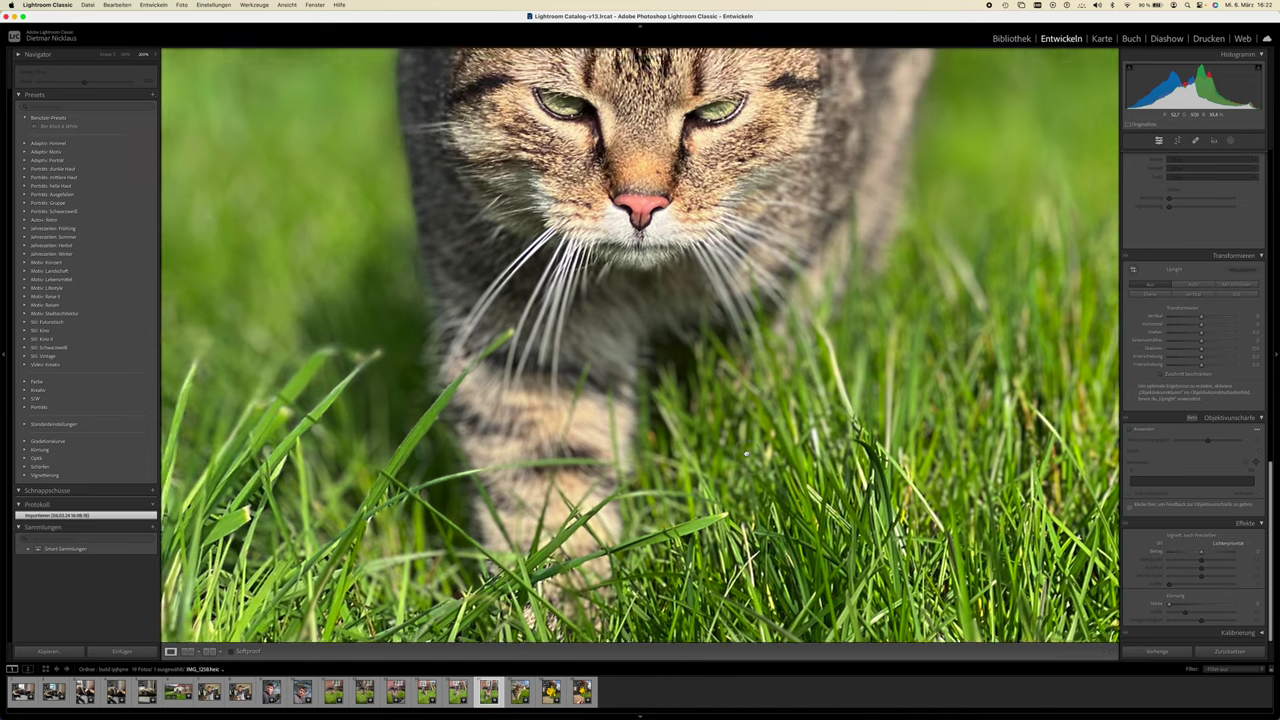
{"action": "left_click", "coordinate": [578, 311]}
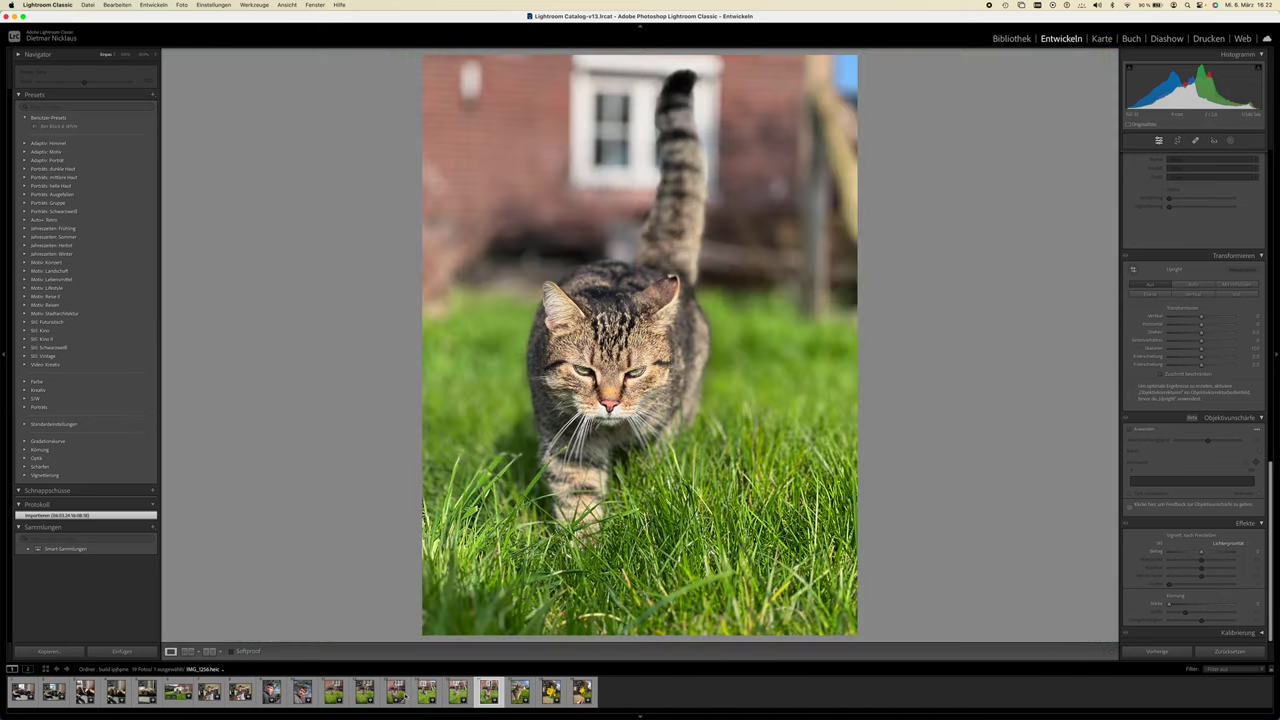
Step: Apply Lens Blur to IMG_1255.DNG and zoom in to check the tail
{"action": "left_click", "coordinate": [397, 693]}
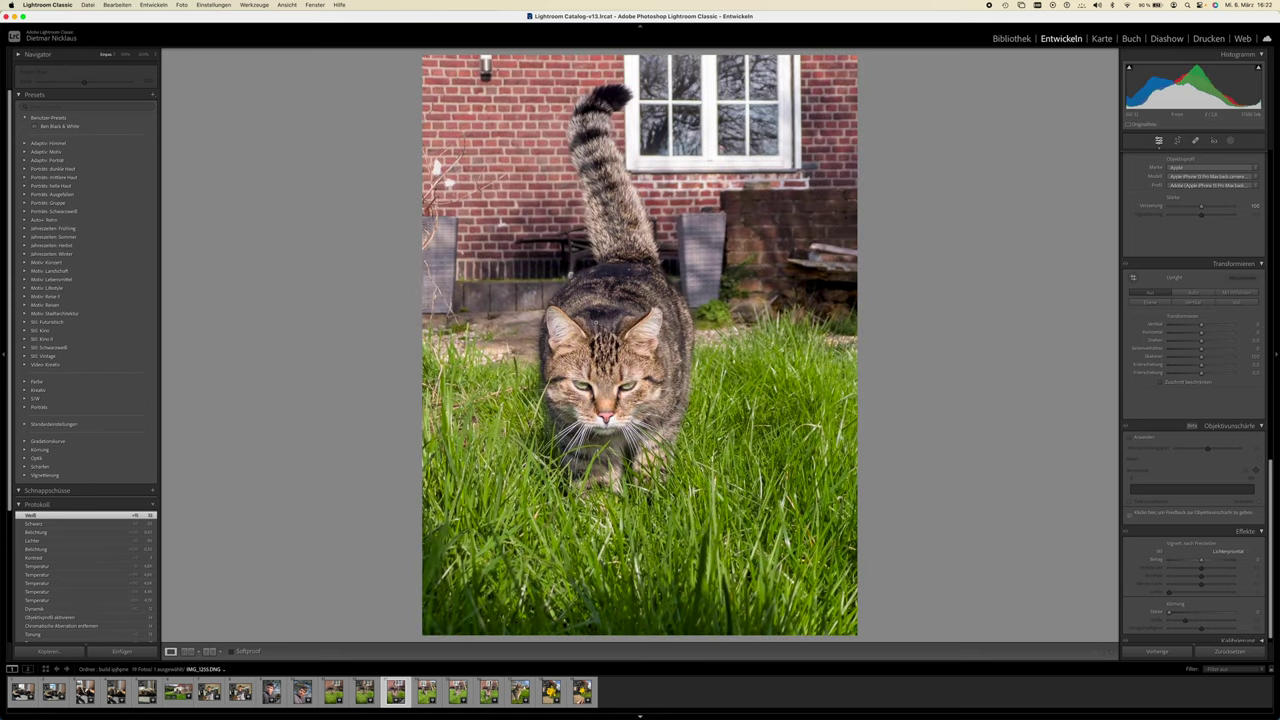
{"action": "left_click", "coordinate": [1145, 439]}
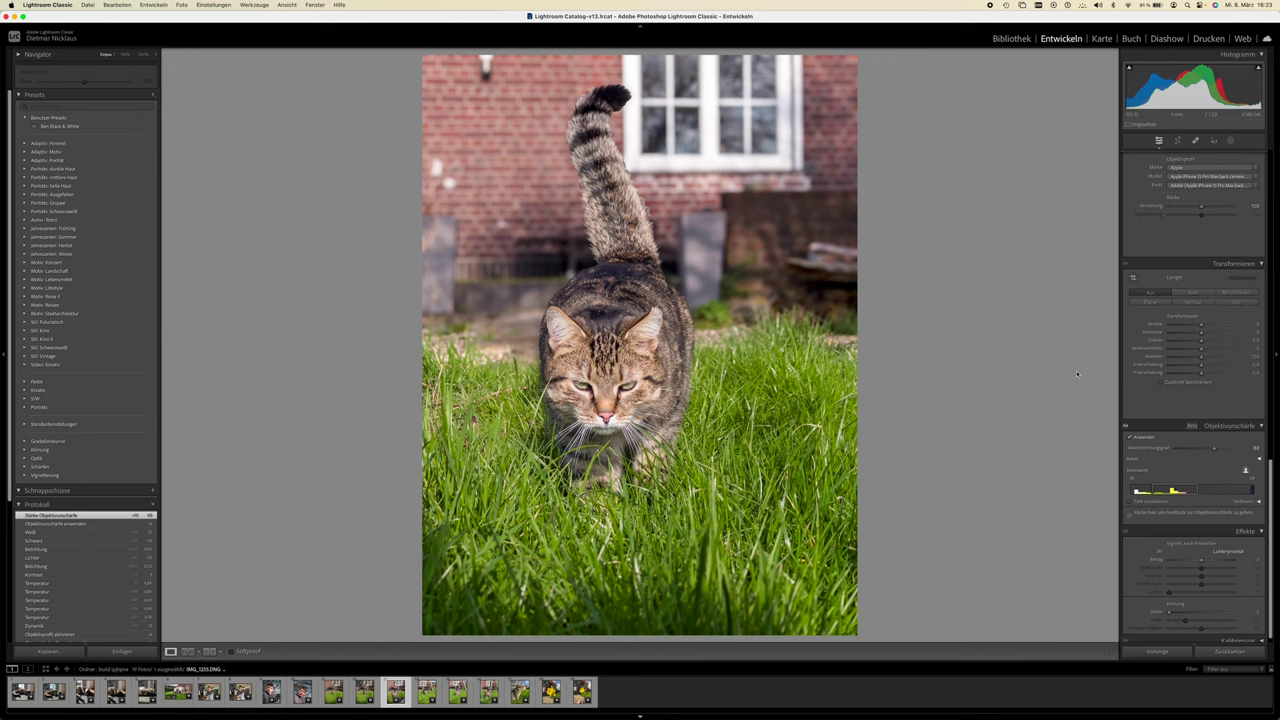
{"action": "left_click_drag", "start_coordinate": [642, 213], "coordinate": [660, 466]}
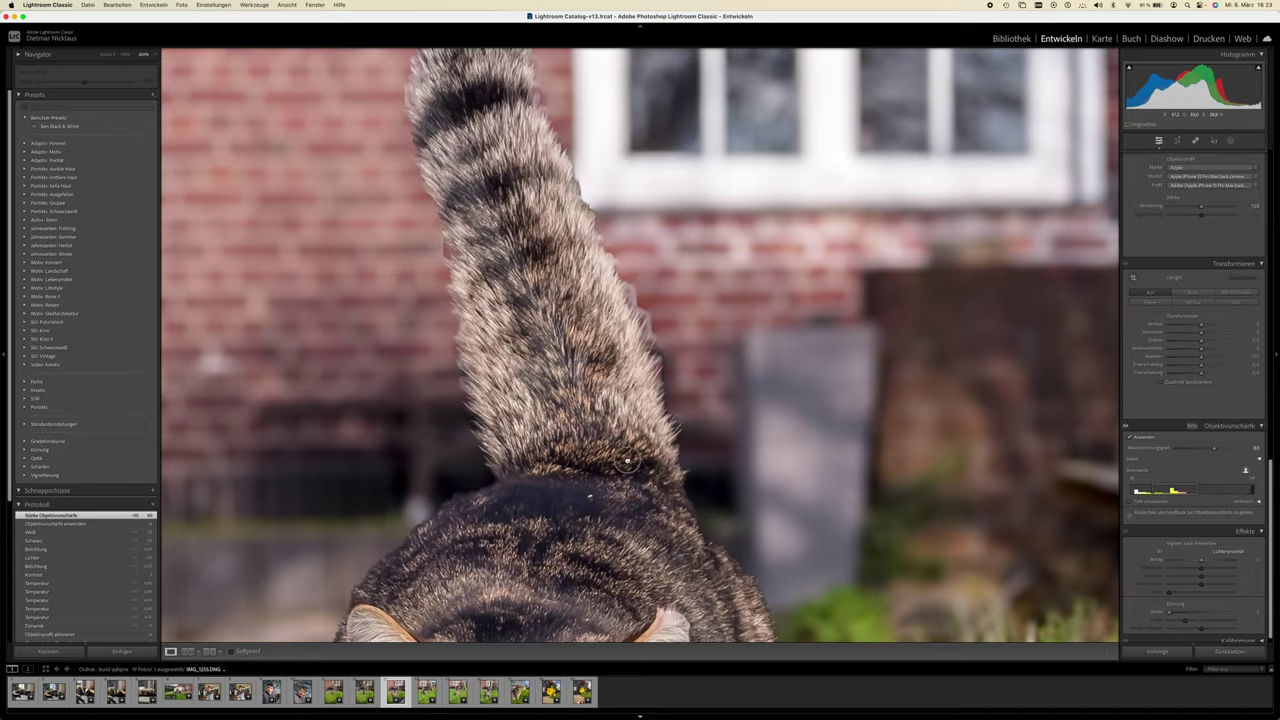
{"action": "scroll", "coordinate": [632, 263], "scroll_direction": "down", "scroll_amount": 5}
{"action": "scroll", "coordinate": [630, 185], "scroll_direction": "down", "scroll_amount": 5}
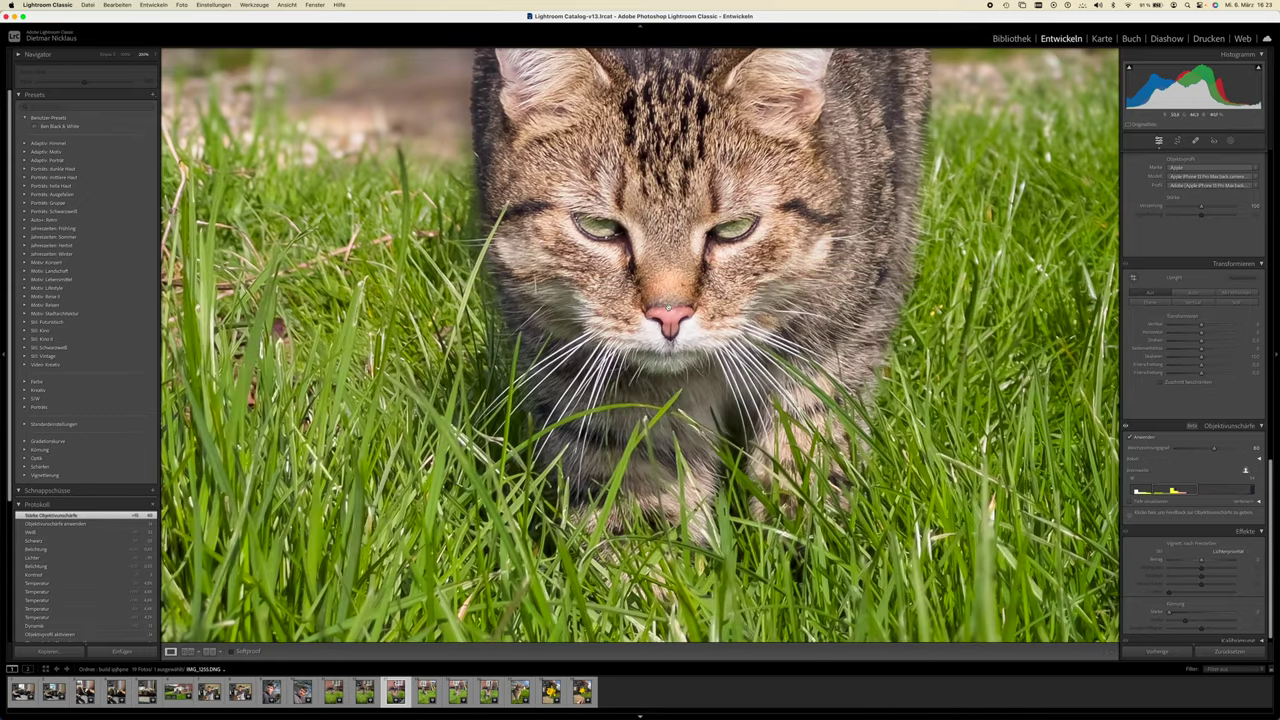
{"action": "left_click", "coordinate": [883, 478]}
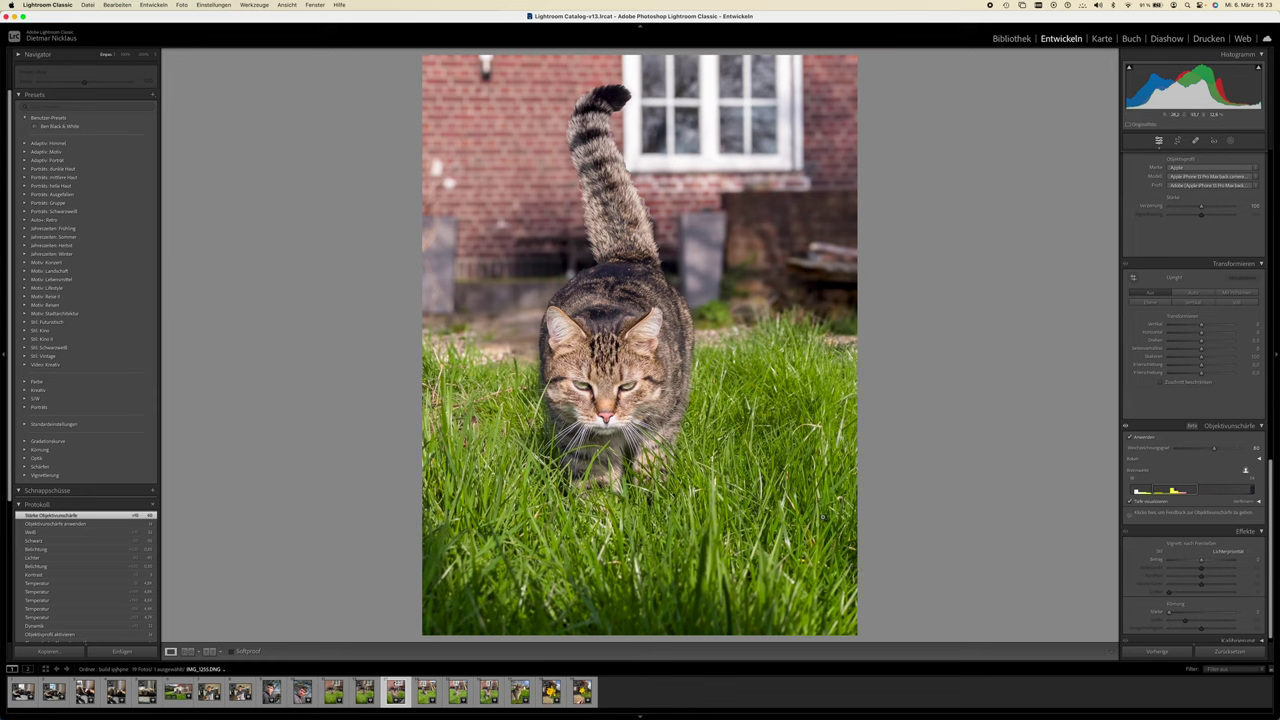
Step: Show the Lens Blur depth map, zoom to the tail, and pick the Focus refine brush
{"action": "left_click", "coordinate": [688, 540]}
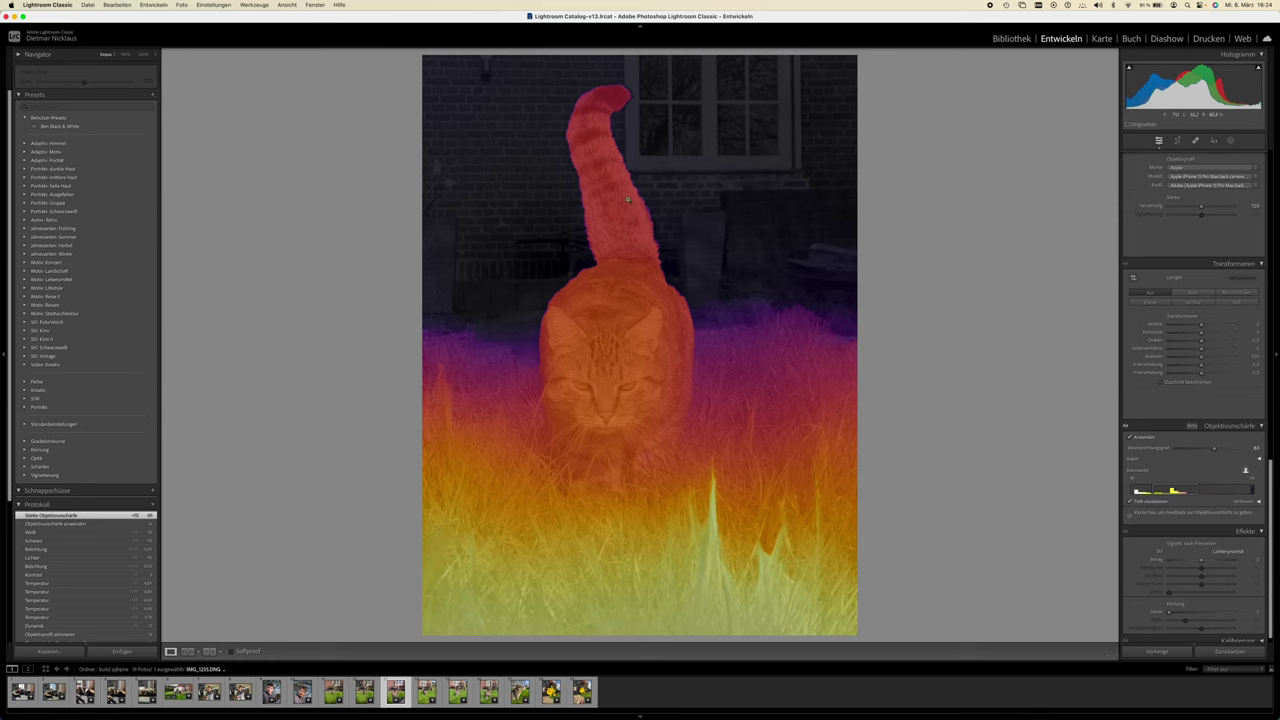
{"action": "left_click", "coordinate": [632, 180]}
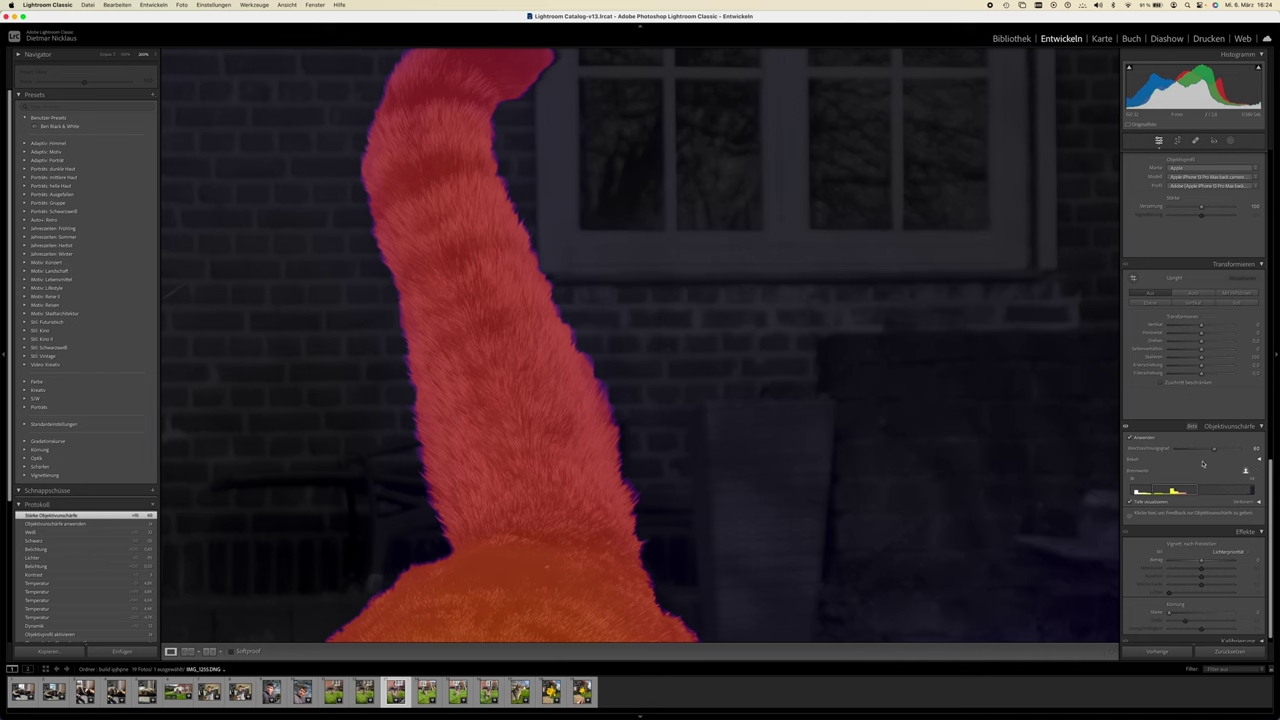
{"action": "left_click", "coordinate": [1252, 503]}
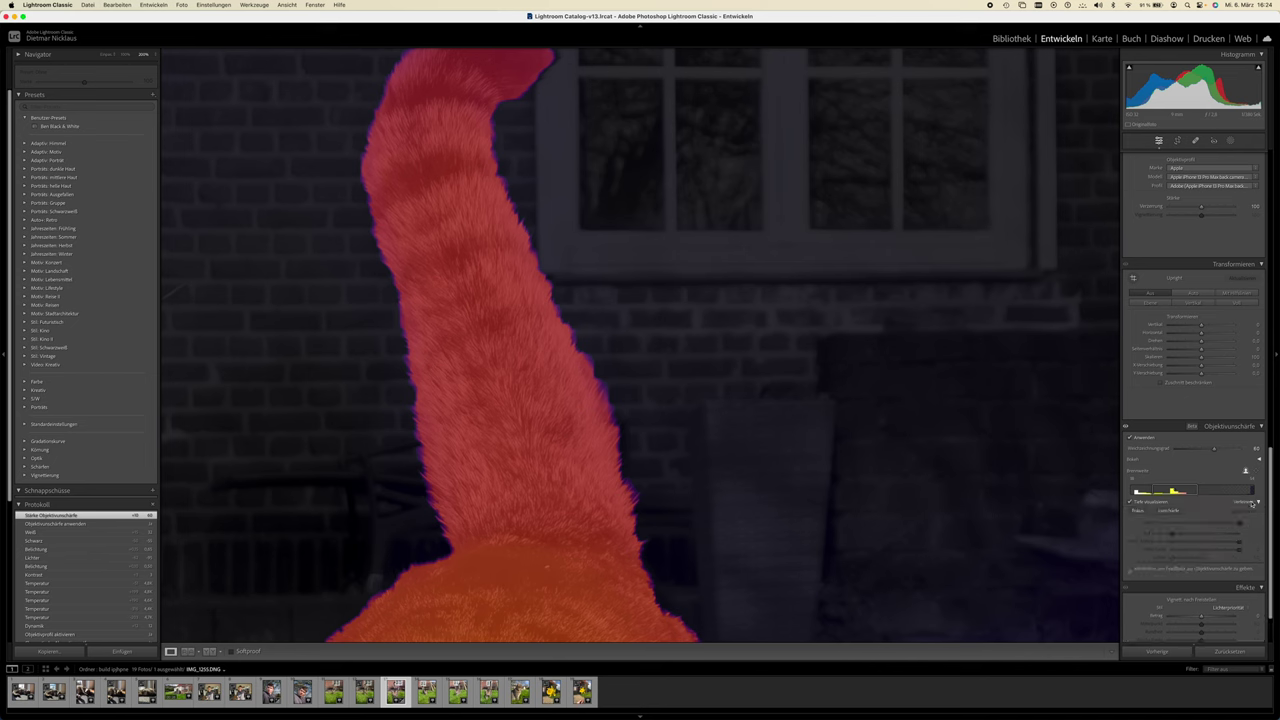
{"action": "left_click", "coordinate": [1168, 509]}
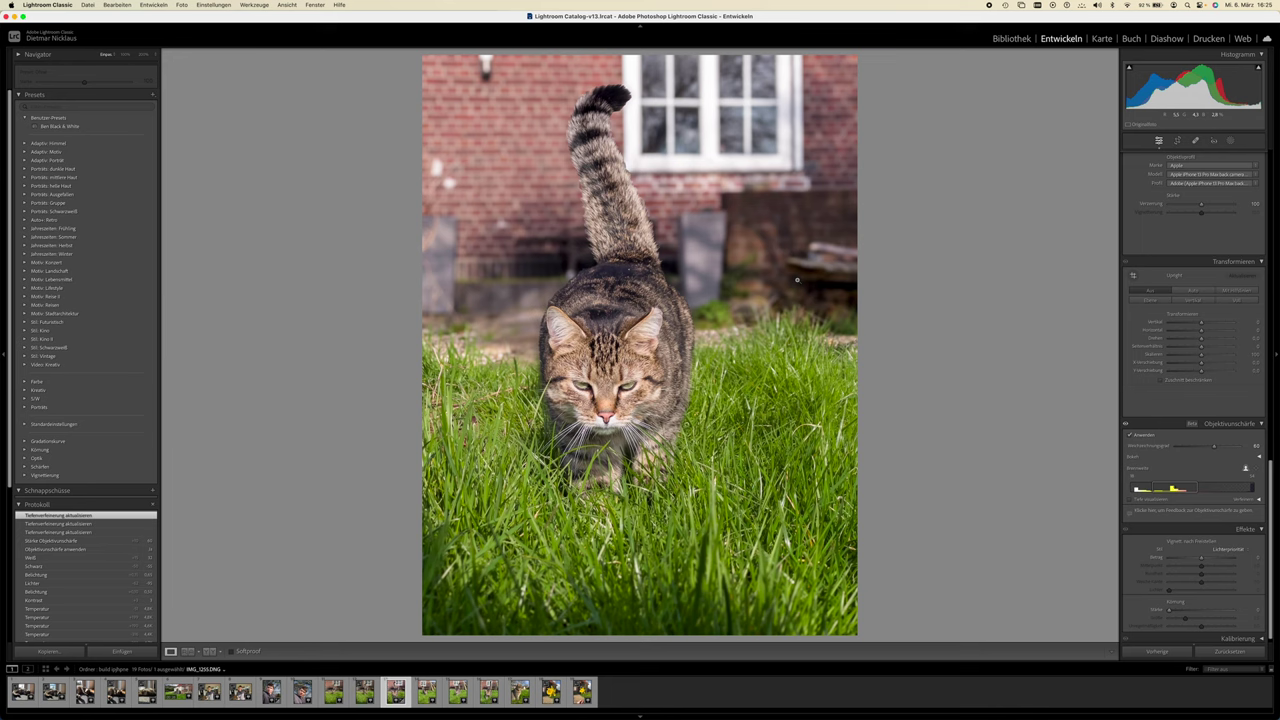
Step: Reselect IMG_1255.DNG and send it to Adobe Photoshop (Beta) via Edit In
{"action": "key", "text": "Right"}
{"action": "key", "text": "Right"}
{"action": "key", "text": "Right"}
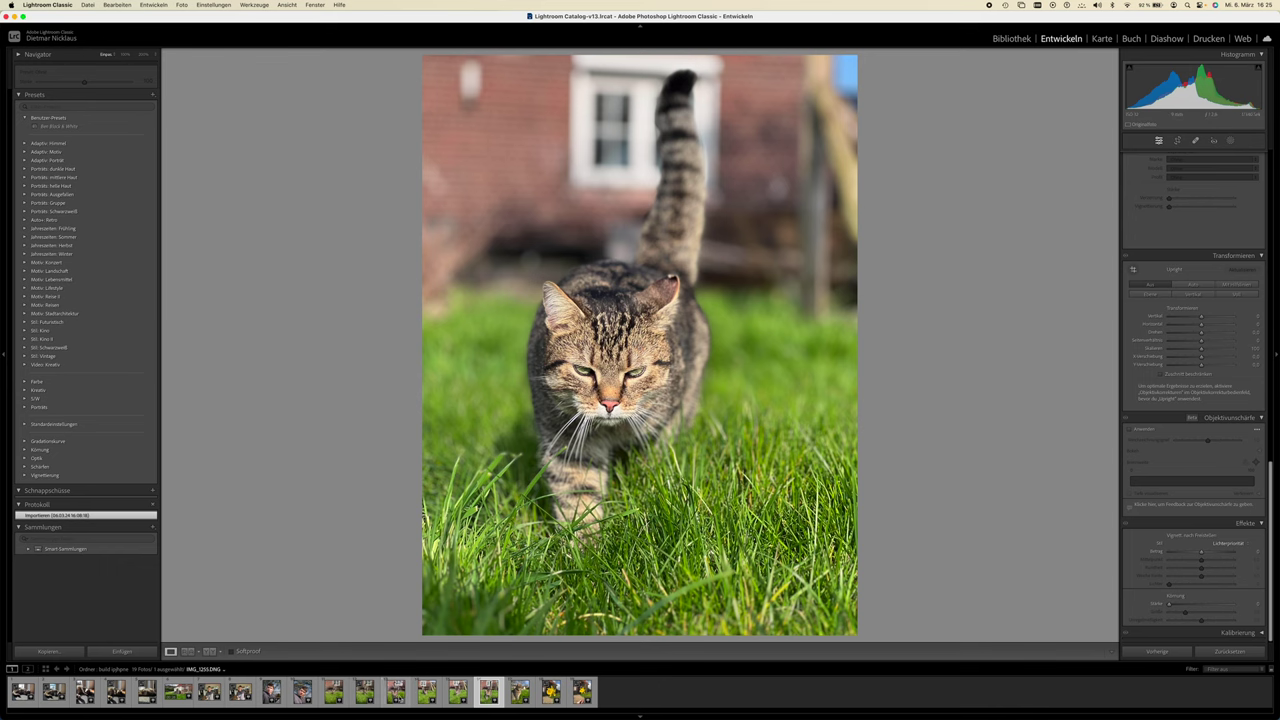
{"action": "left_click", "coordinate": [396, 691]}
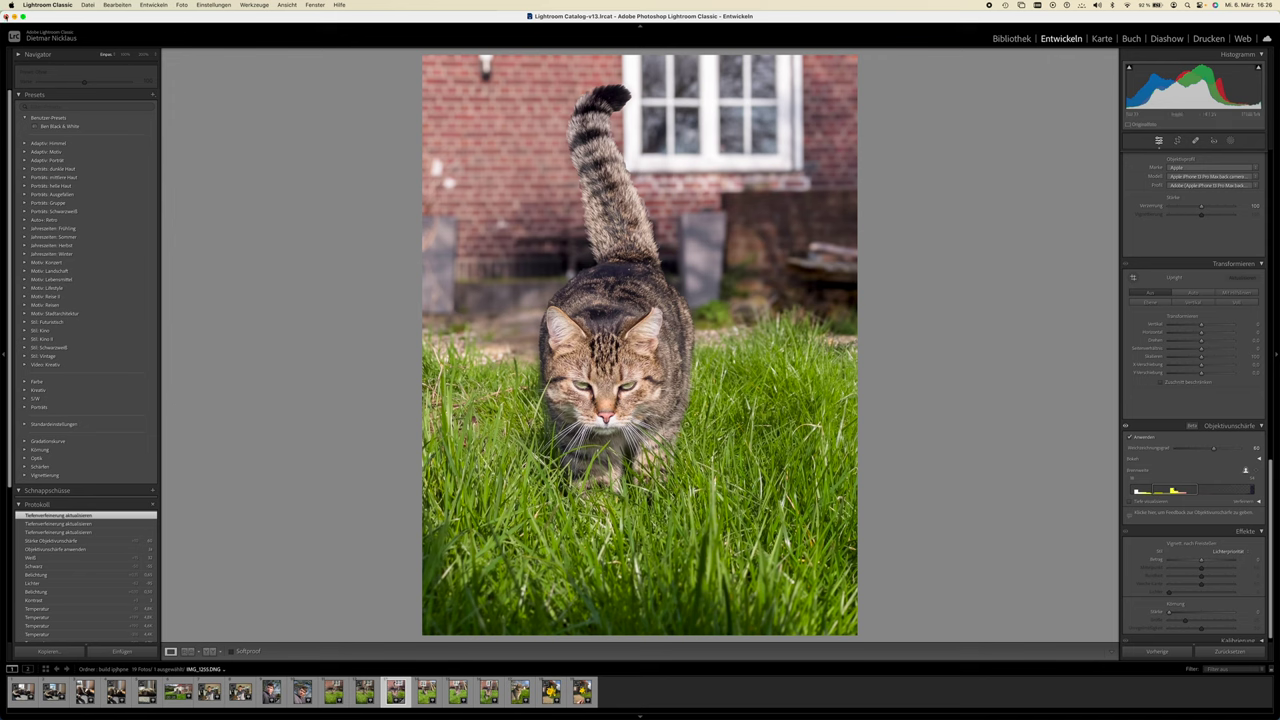
{"action": "left_click", "coordinate": [871, 699]}
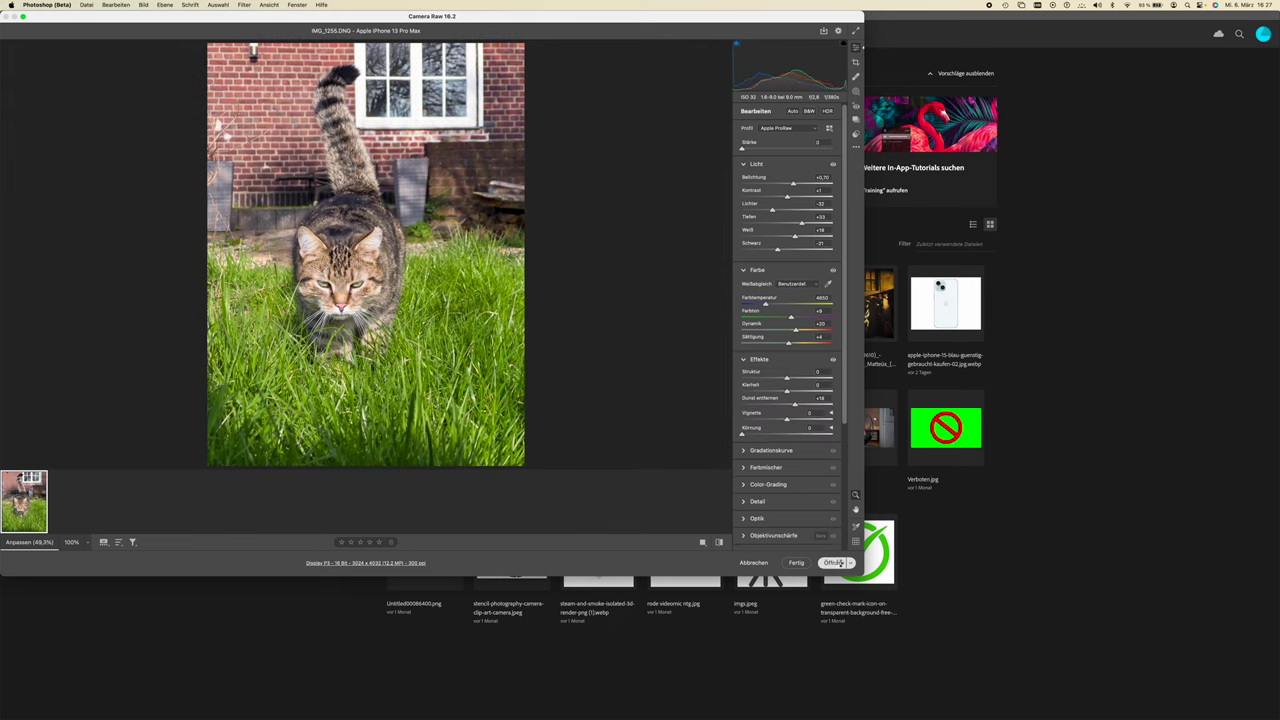
Step: Open the raw cat photo in Photoshop and duplicate the background layer twice
{"action": "left_click", "coordinate": [835, 563]}
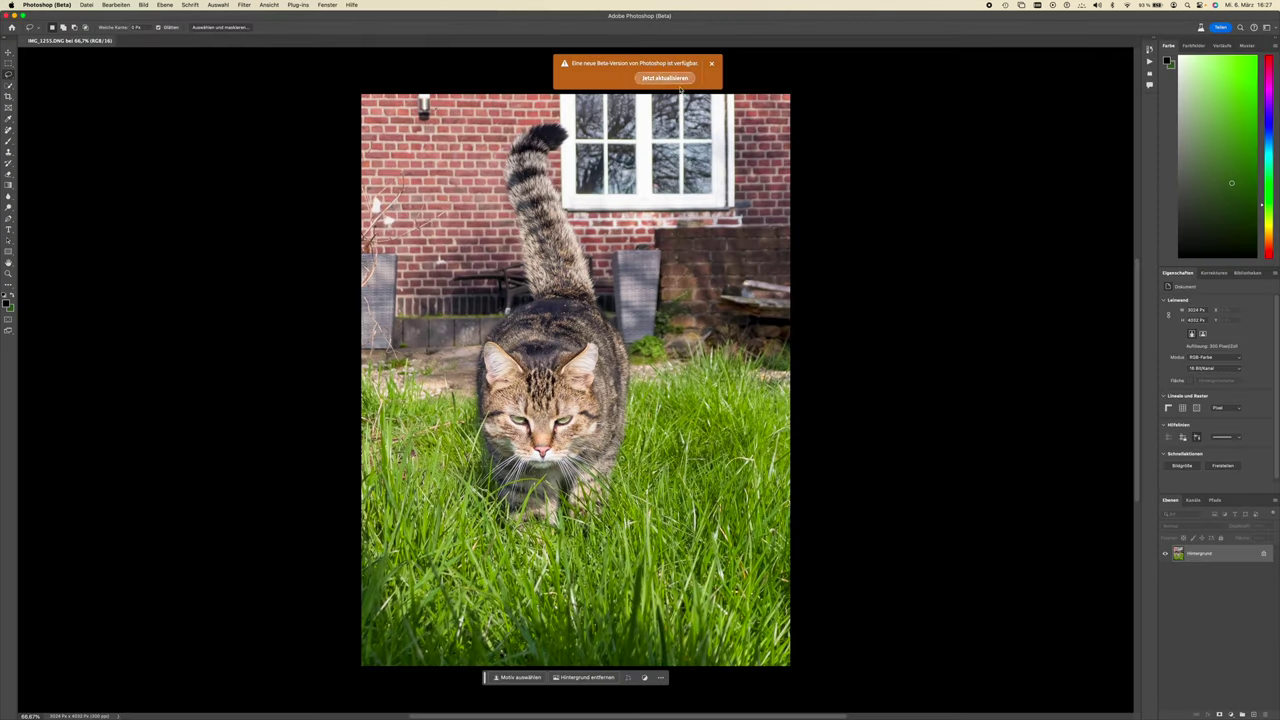
{"action": "left_click", "coordinate": [710, 66]}
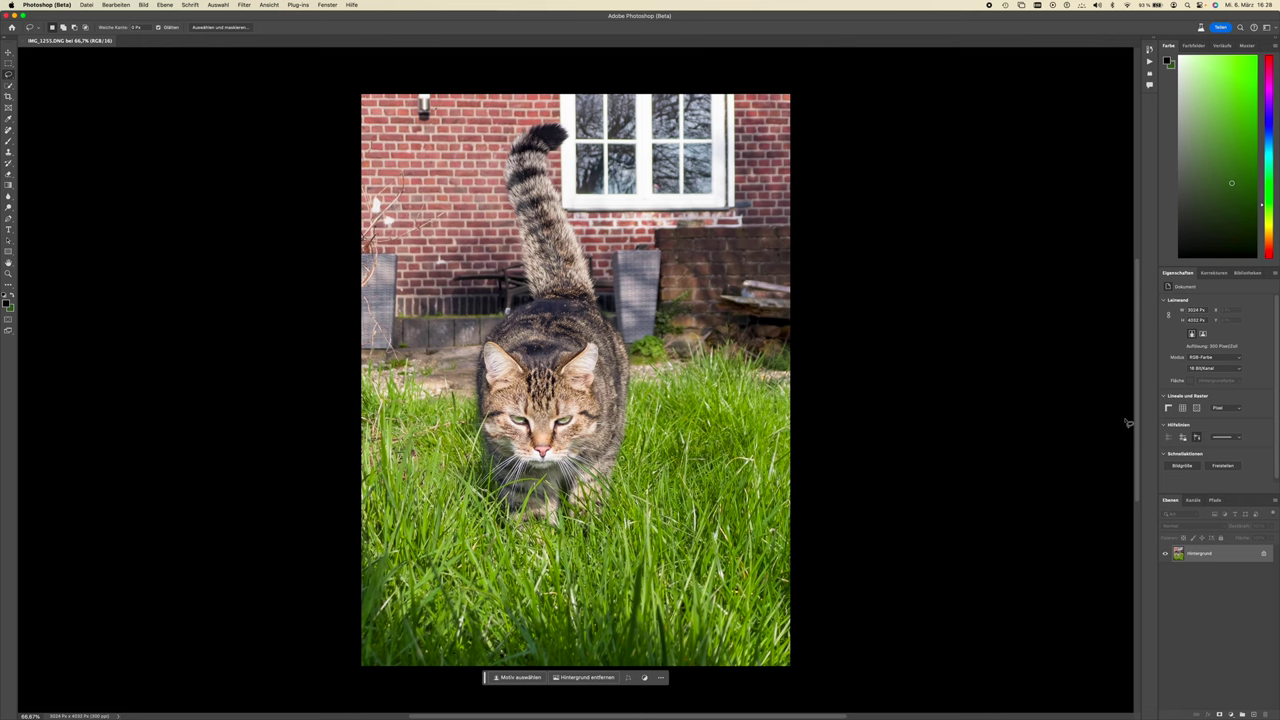
{"action": "key", "text": "super+j"}
{"action": "key", "text": "super+j"}
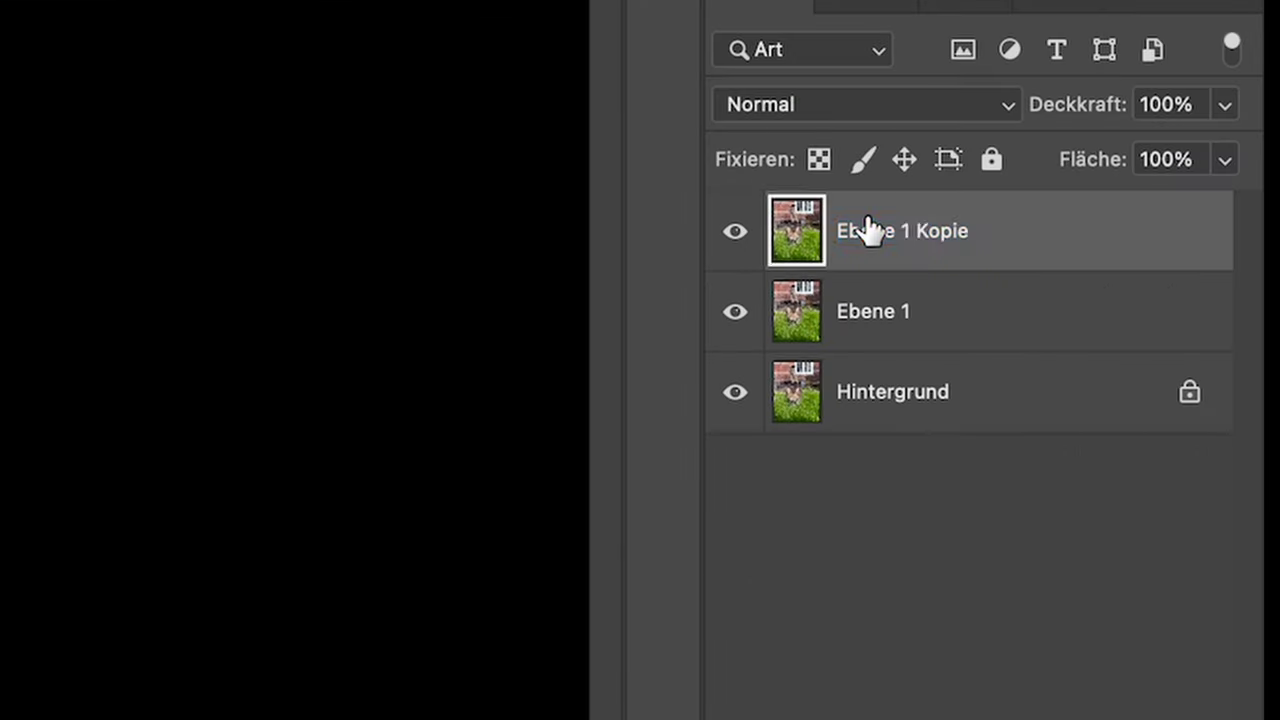
Step: Rename the layer copies to Subjekt and Hintergrund ohne Subjekt
{"action": "double_click", "coordinate": [1196, 553]}
{"action": "type", "text": "Su"}
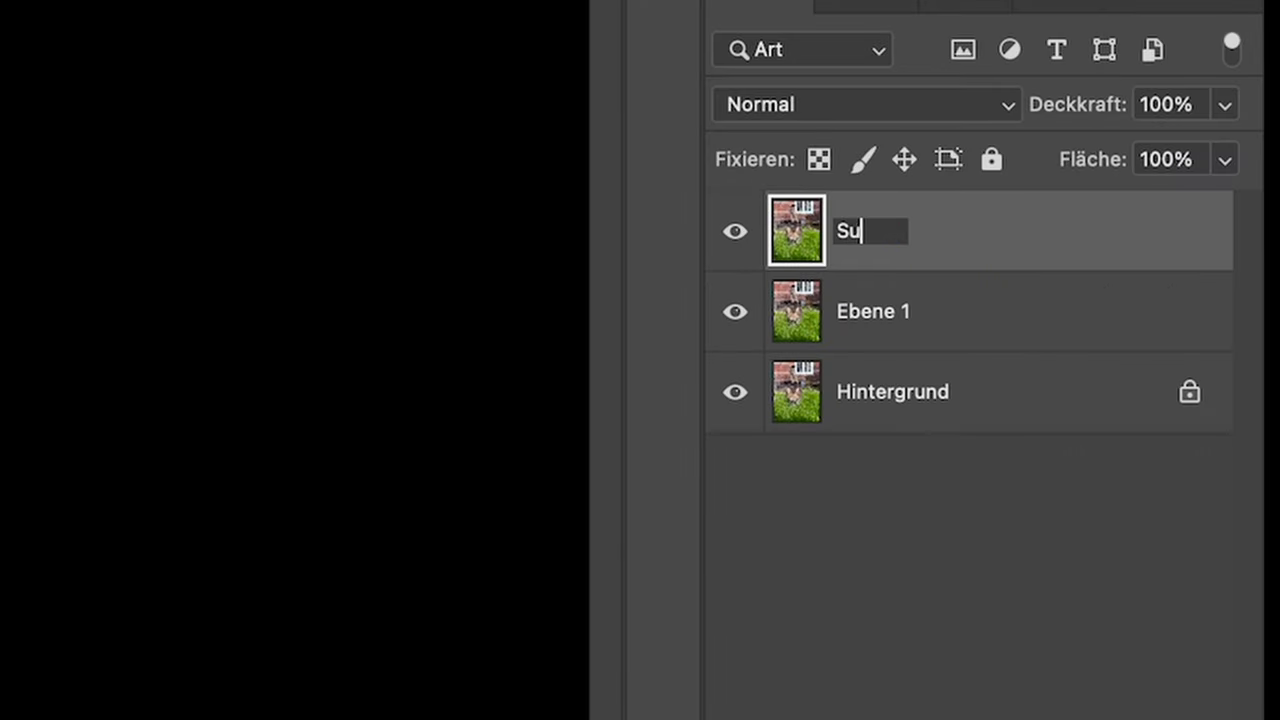
{"action": "type", "text": "bjekt"}
{"action": "key", "text": "Return"}
{"action": "double_click", "coordinate": [1196, 571]}
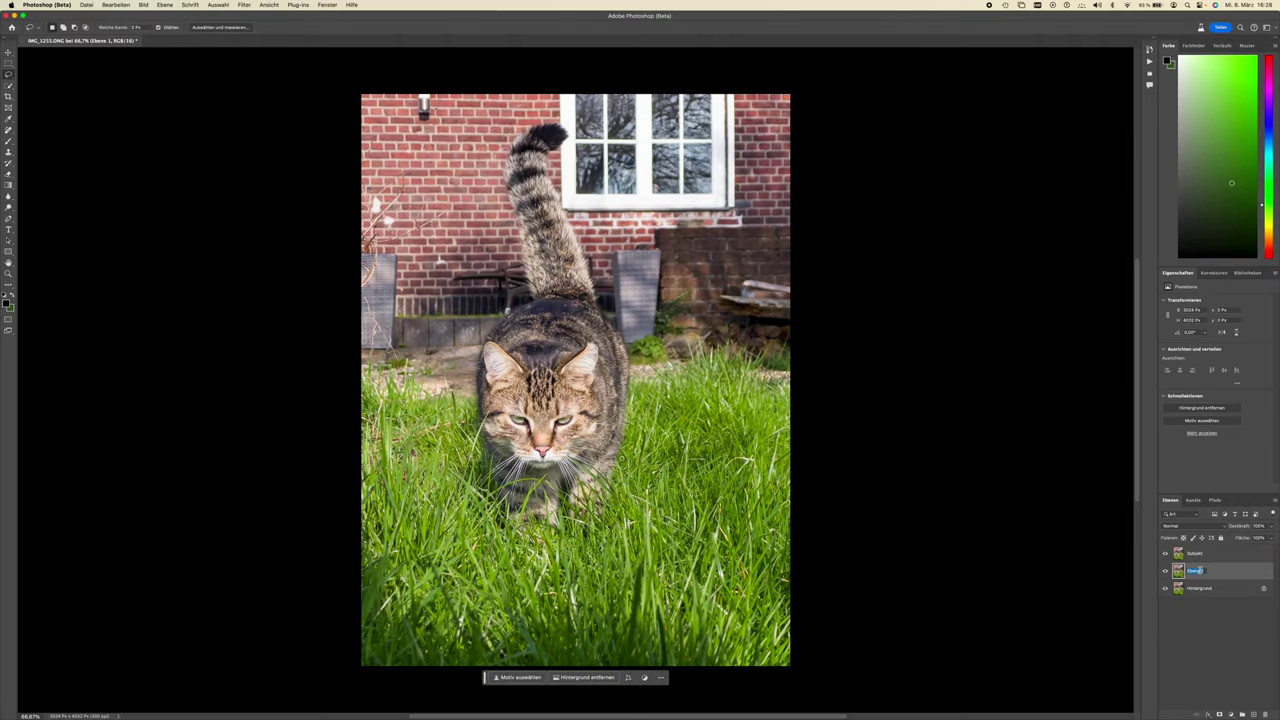
{"action": "type", "text": "Hintergr"}
{"action": "type", "text": "und obe"}
{"action": "left_click", "coordinate": [1193, 552]}
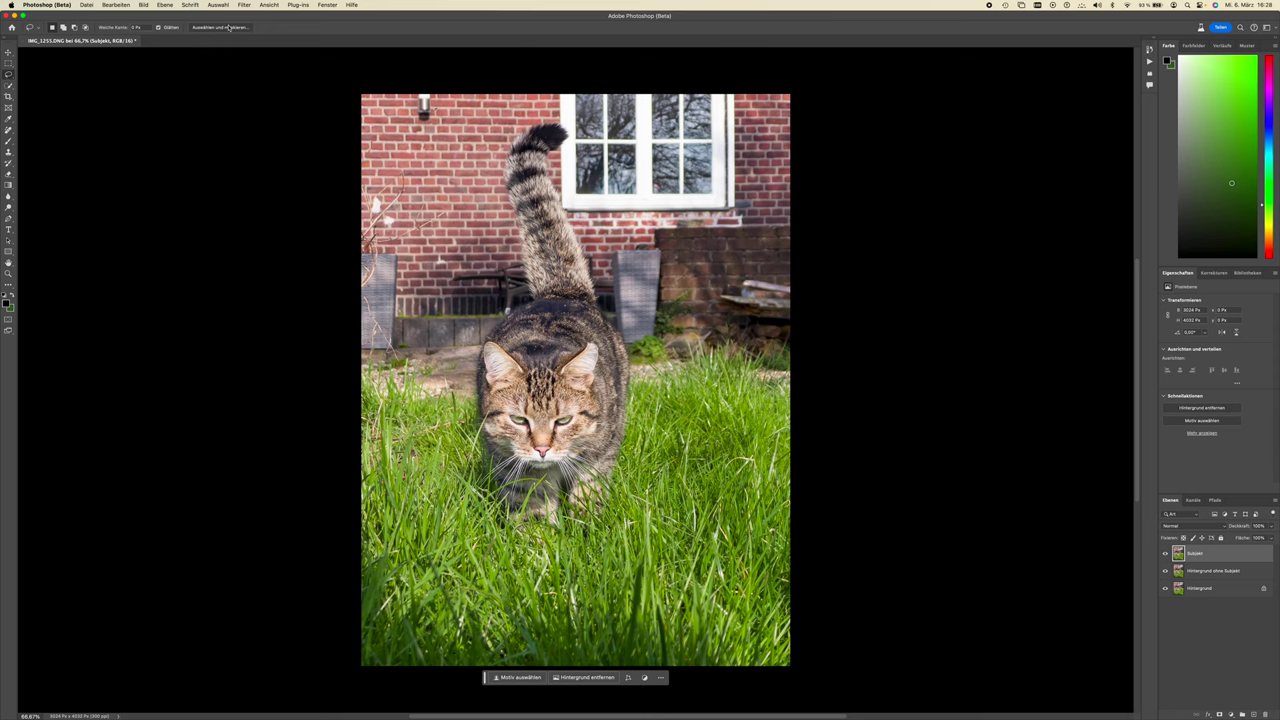
Step: Use Select Subject to select the tabby cat, then zoom to fit the whole photo
{"action": "left_click", "coordinate": [9, 85]}
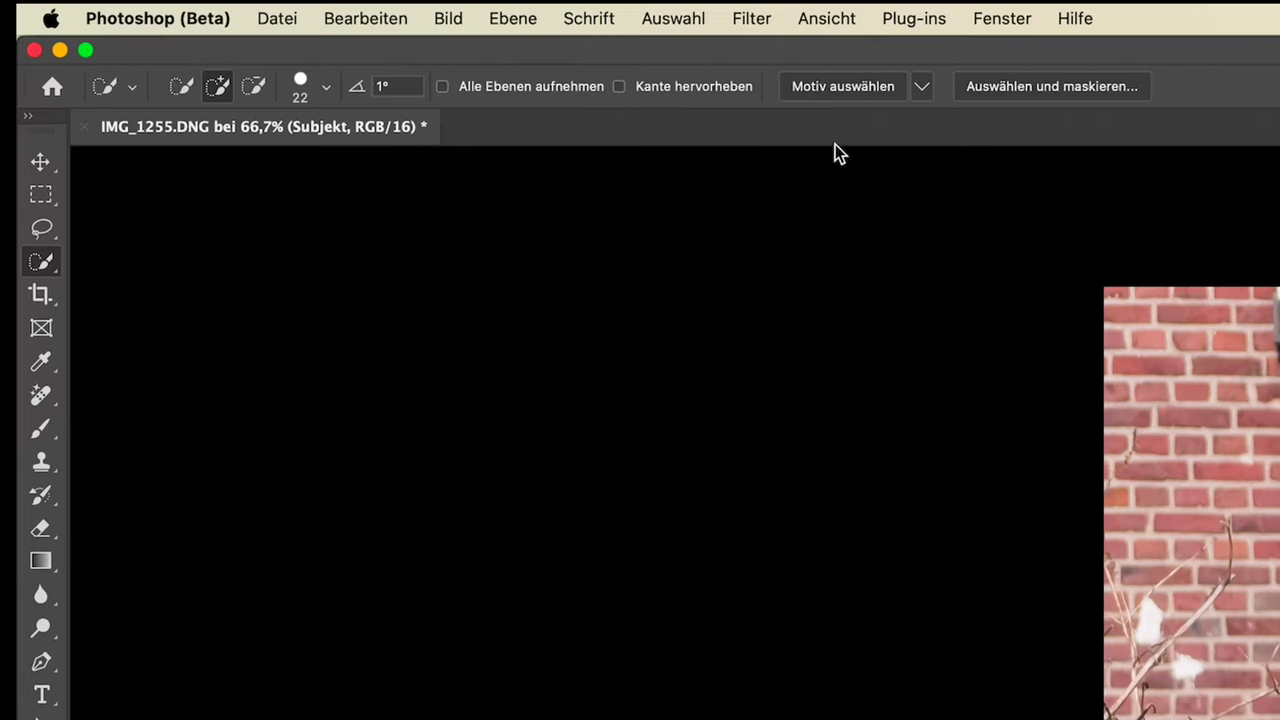
{"action": "left_click", "coordinate": [280, 28]}
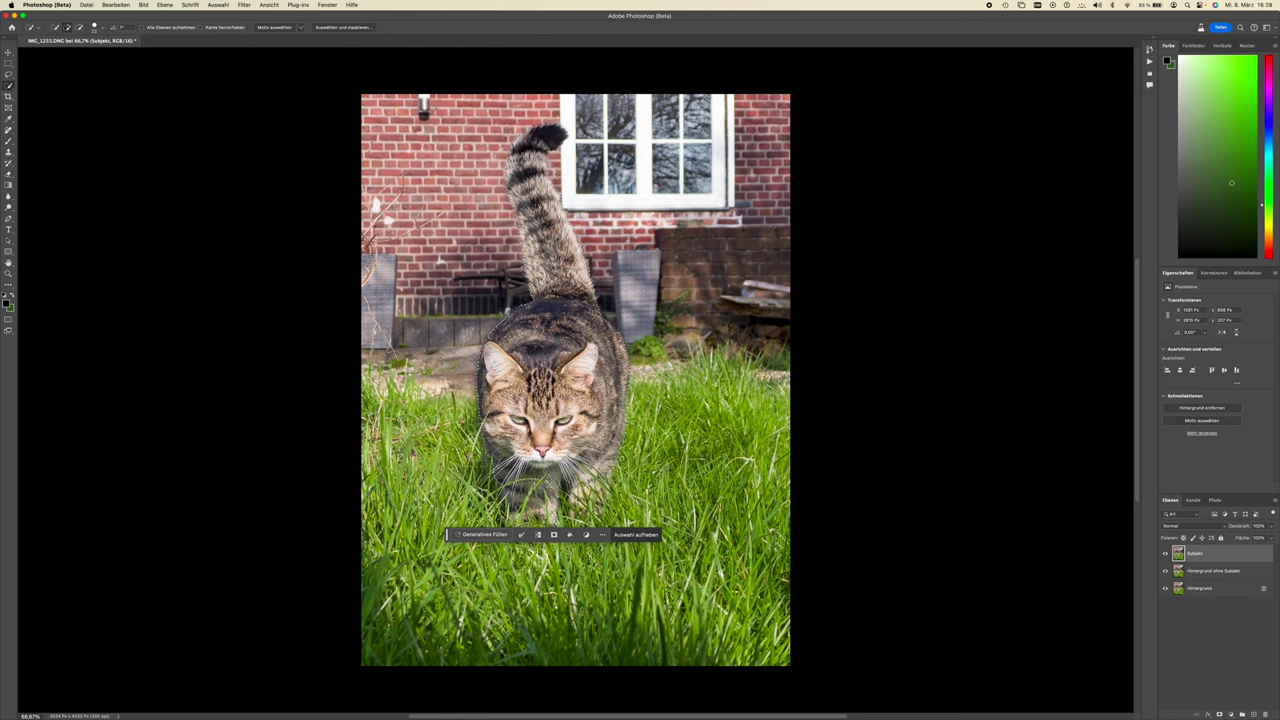
{"action": "scroll", "coordinate": [575, 380], "scroll_direction": "up", "scroll_amount": 2}
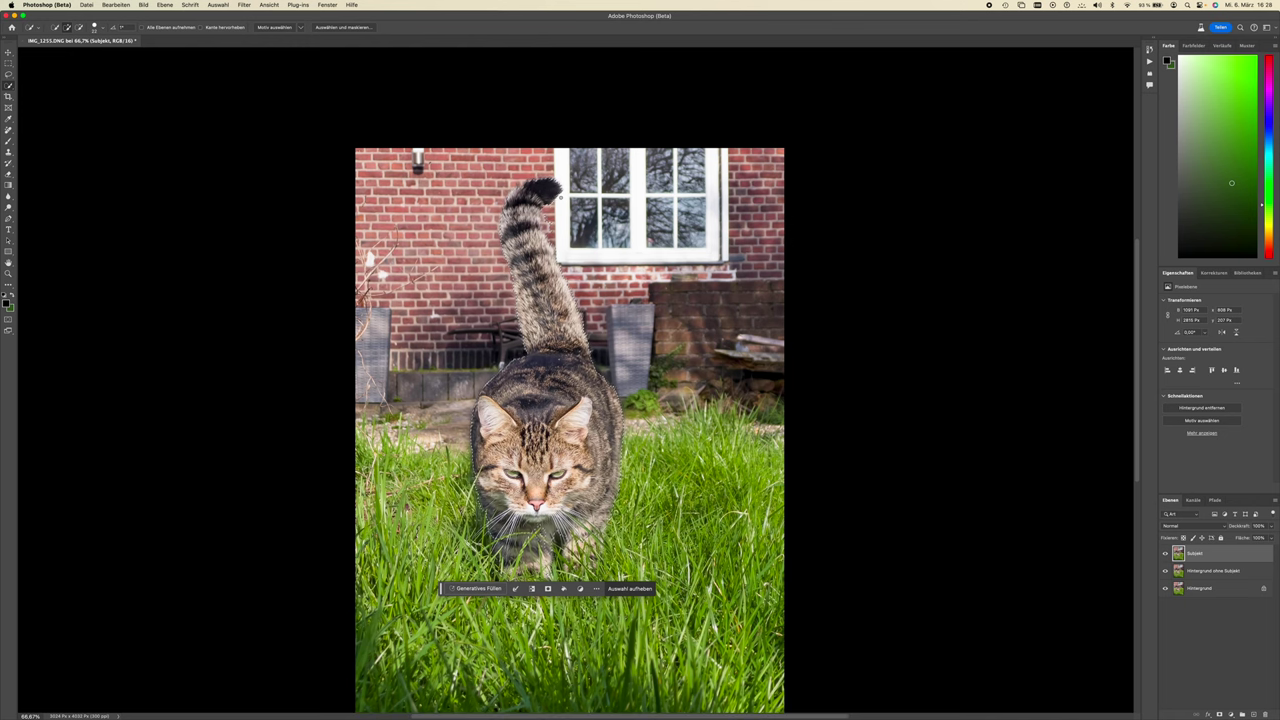
{"action": "scroll", "coordinate": [564, 419], "scroll_direction": "up", "scroll_amount": 3}
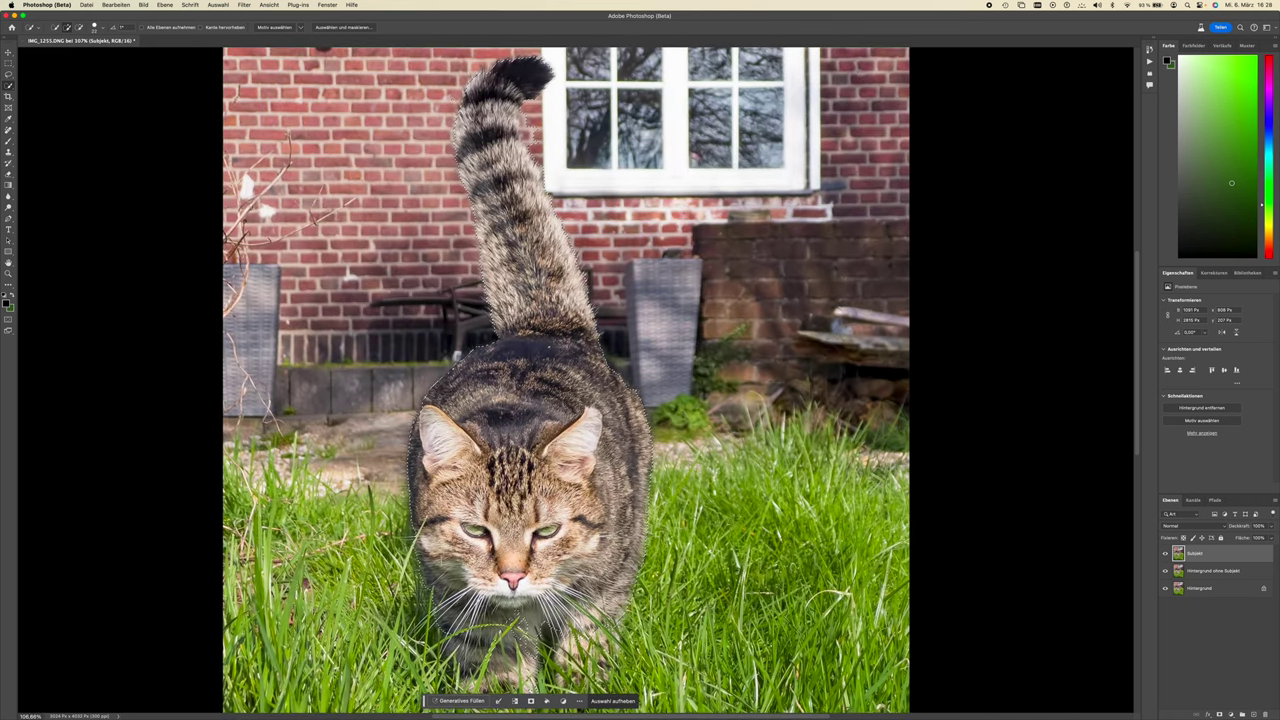
{"action": "scroll", "coordinate": [566, 400], "scroll_direction": "down", "scroll_amount": 3}
{"action": "scroll", "coordinate": [566, 400], "scroll_direction": "up", "scroll_amount": 1}
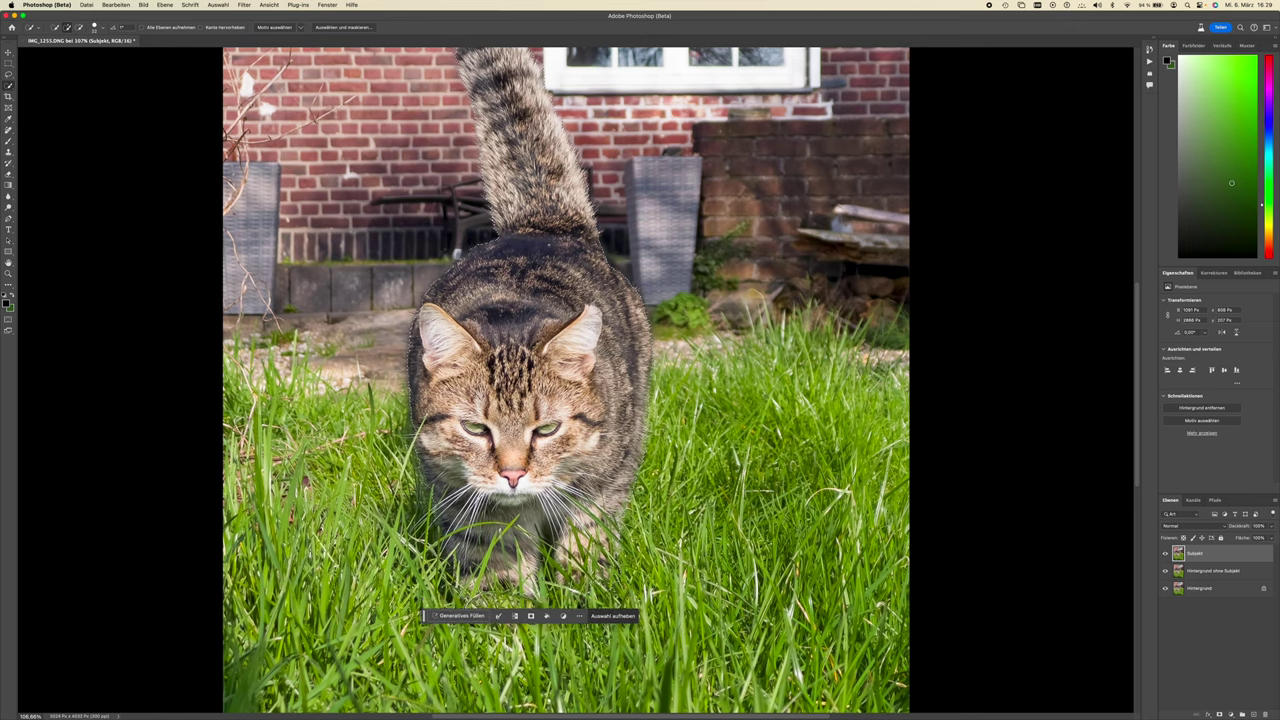
{"action": "scroll", "coordinate": [566, 400], "scroll_direction": "down", "scroll_amount": 1}
{"action": "scroll", "coordinate": [566, 430], "scroll_direction": "down", "scroll_amount": 2}
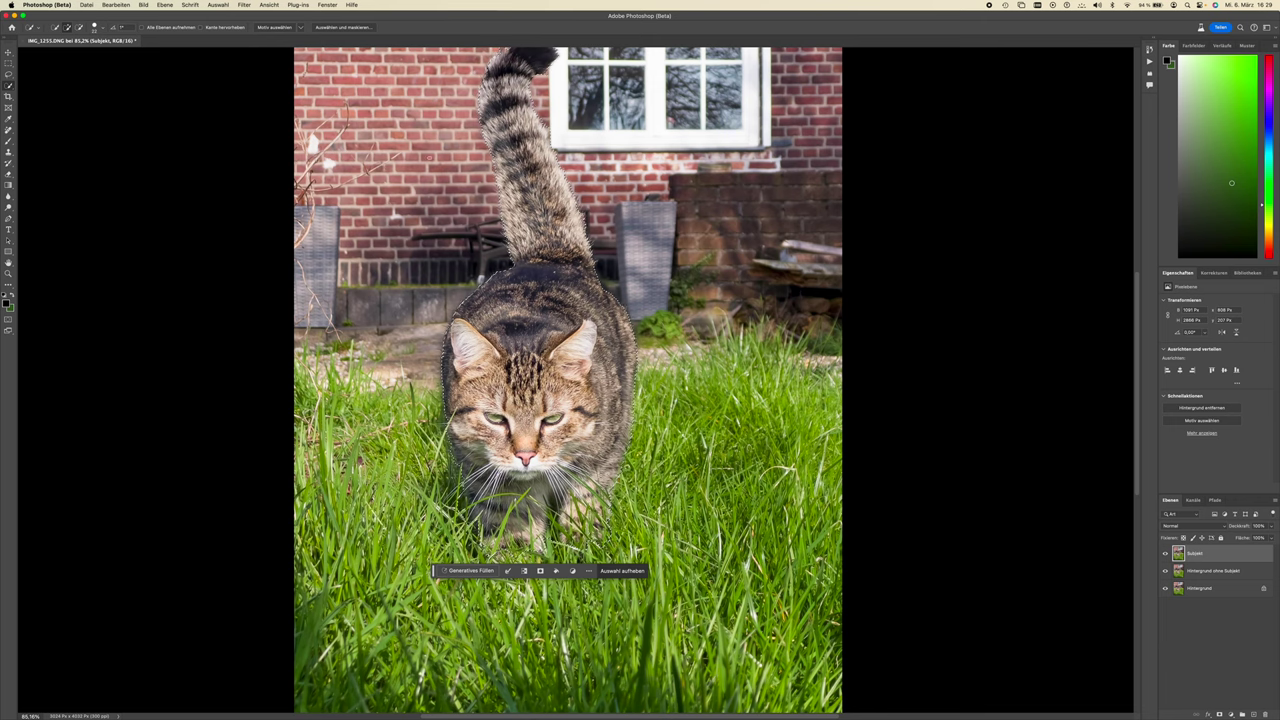
Step: Output the cat selection as a layer mask via Select and Mask, then preview the cut-out alone
{"action": "left_click", "coordinate": [351, 28]}
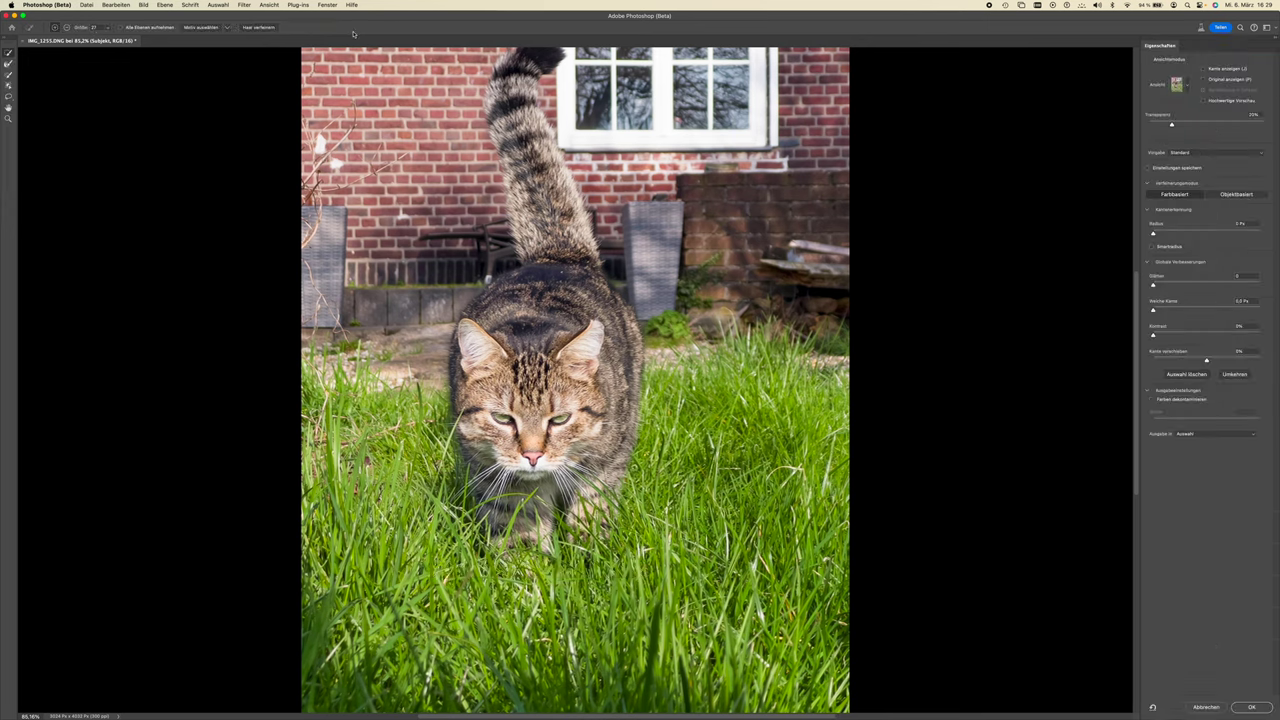
{"action": "left_click", "coordinate": [1215, 433]}
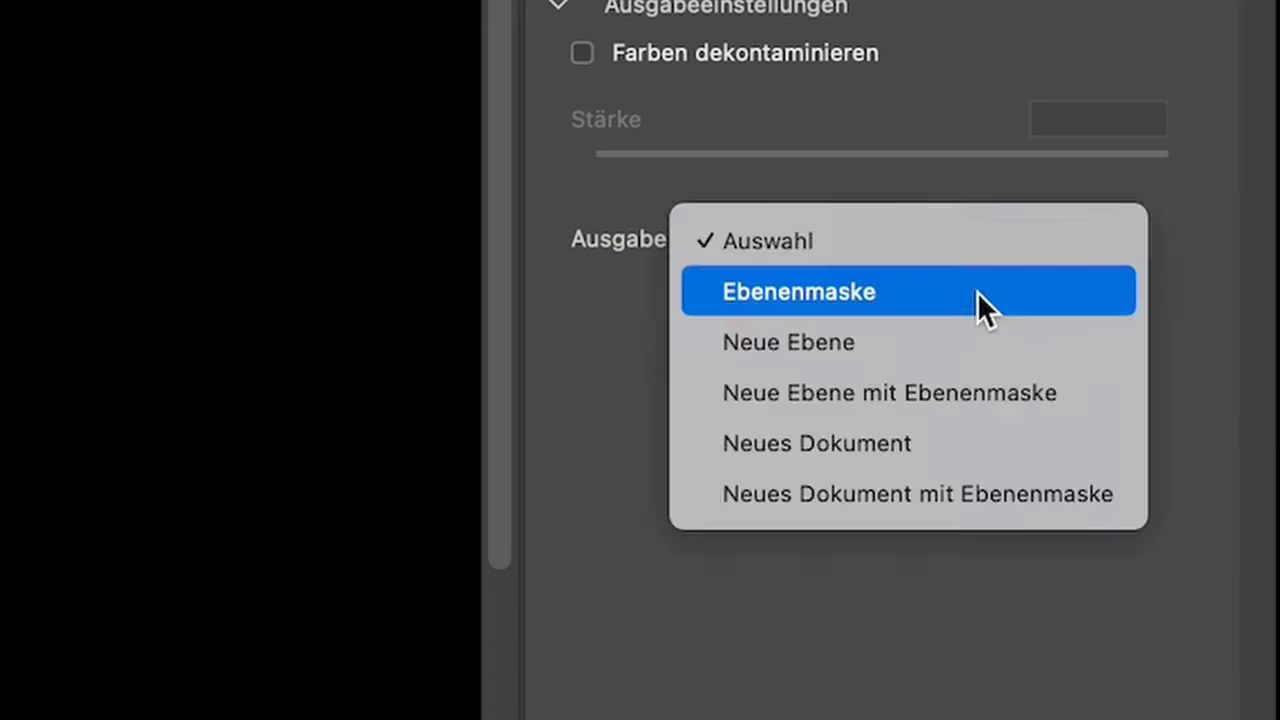
{"action": "left_click", "coordinate": [1224, 443]}
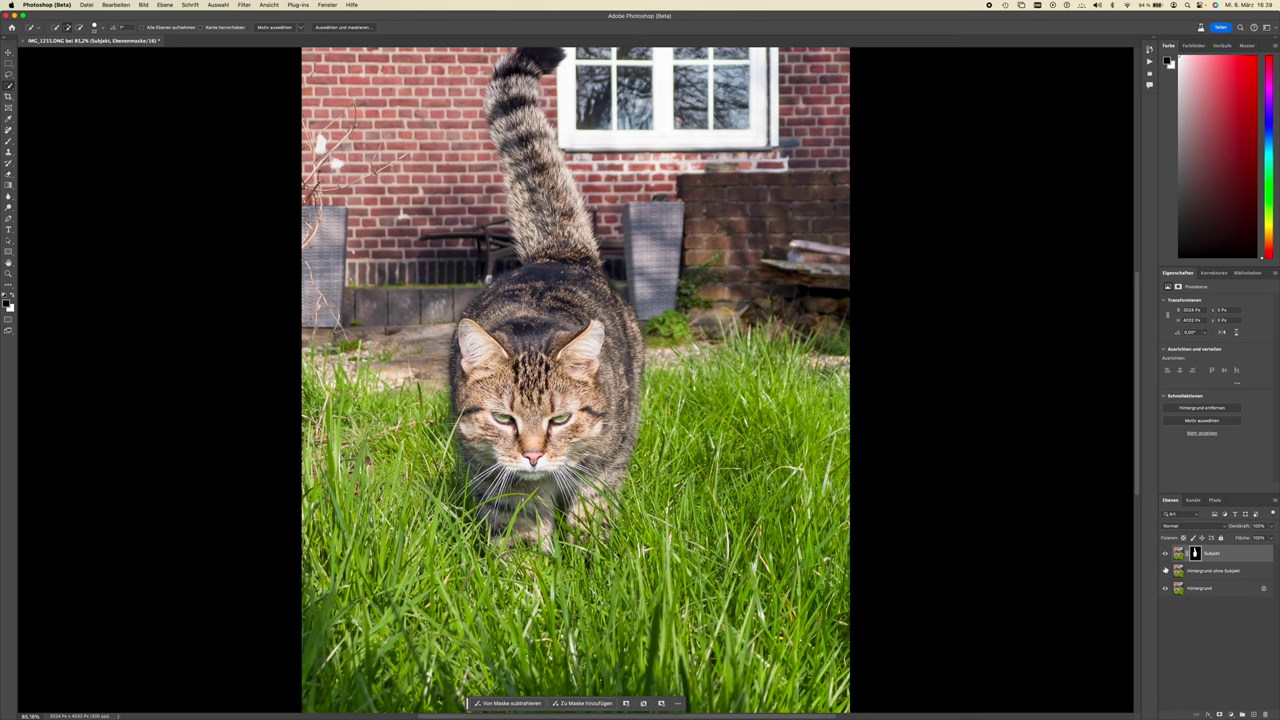
{"action": "left_click", "coordinate": [1165, 570]}
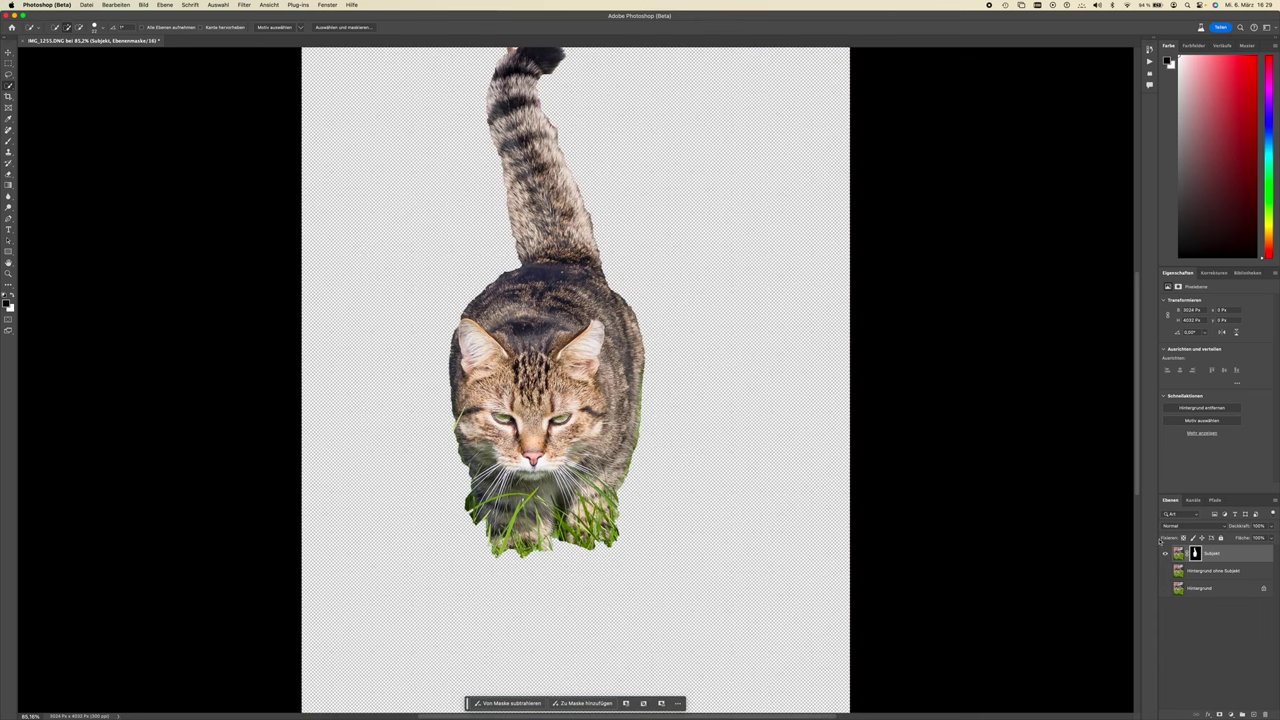
{"action": "scroll", "coordinate": [757, 474], "scroll_direction": "up", "scroll_amount": 3}
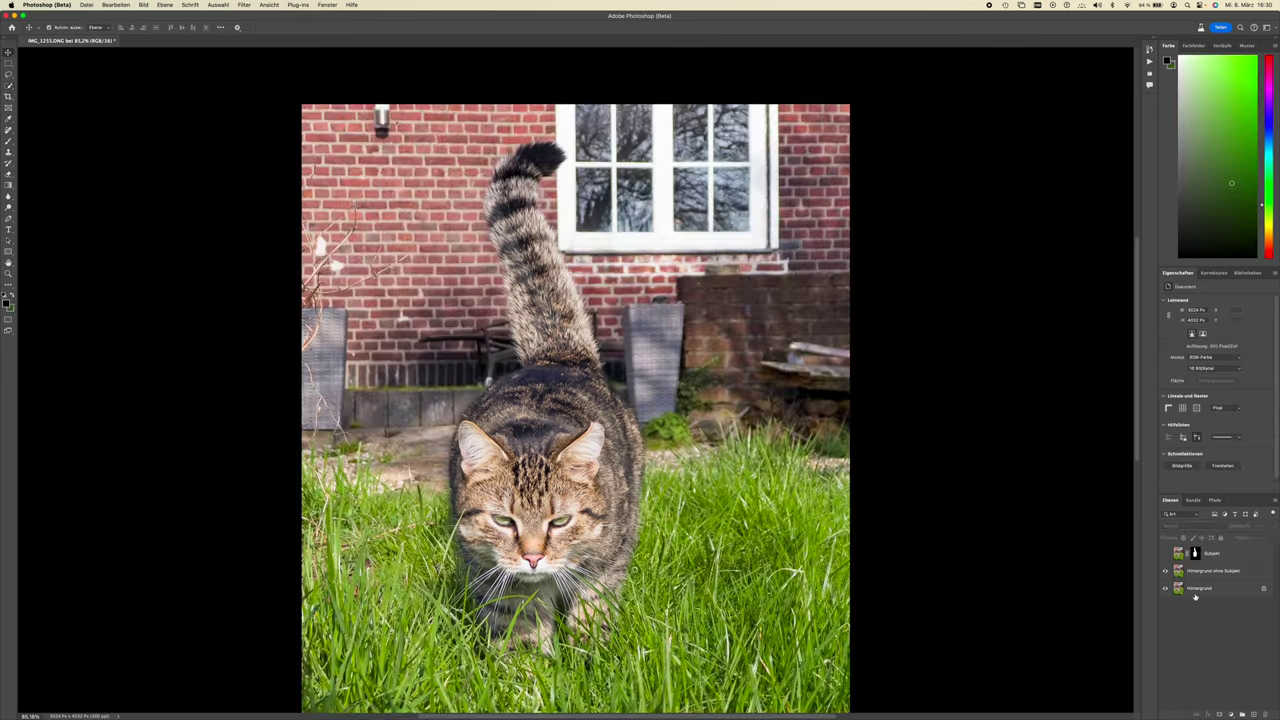
Step: Make Hintergrund ohne Subjekt the active layer and load the Subjekt mask's cat outline as a selection
{"action": "left_click", "coordinate": [1210, 570]}
{"action": "scroll", "coordinate": [605, 460], "scroll_direction": "down", "scroll_amount": 2}
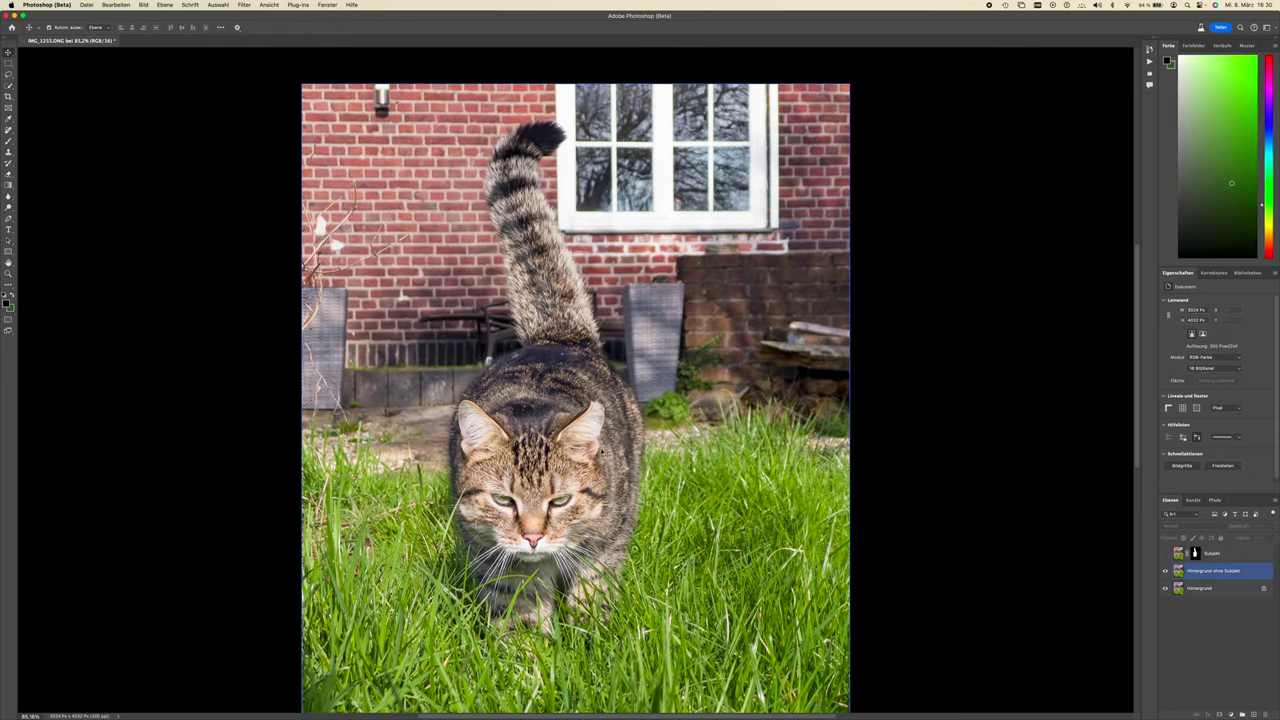
{"action": "scroll", "coordinate": [886, 514], "scroll_direction": "up", "scroll_amount": 5}
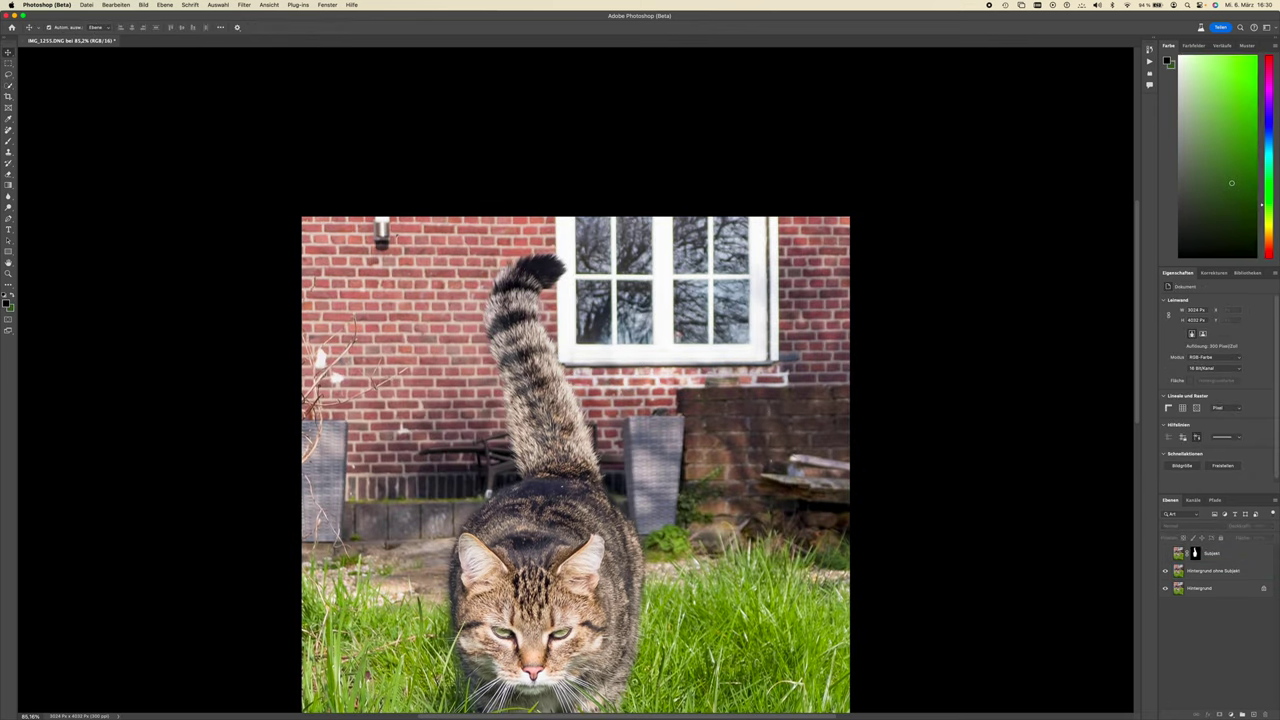
{"action": "scroll", "coordinate": [876, 537], "scroll_direction": "down", "scroll_amount": 6}
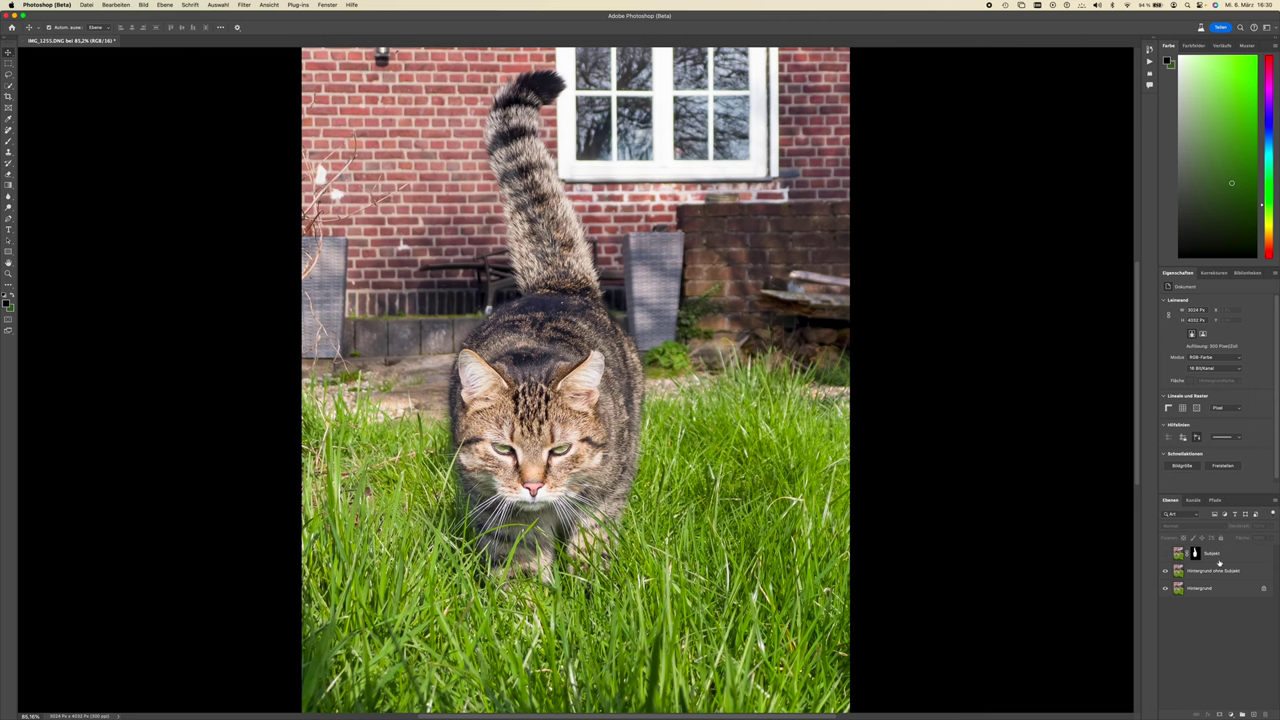
{"action": "left_click", "coordinate": [1214, 570]}
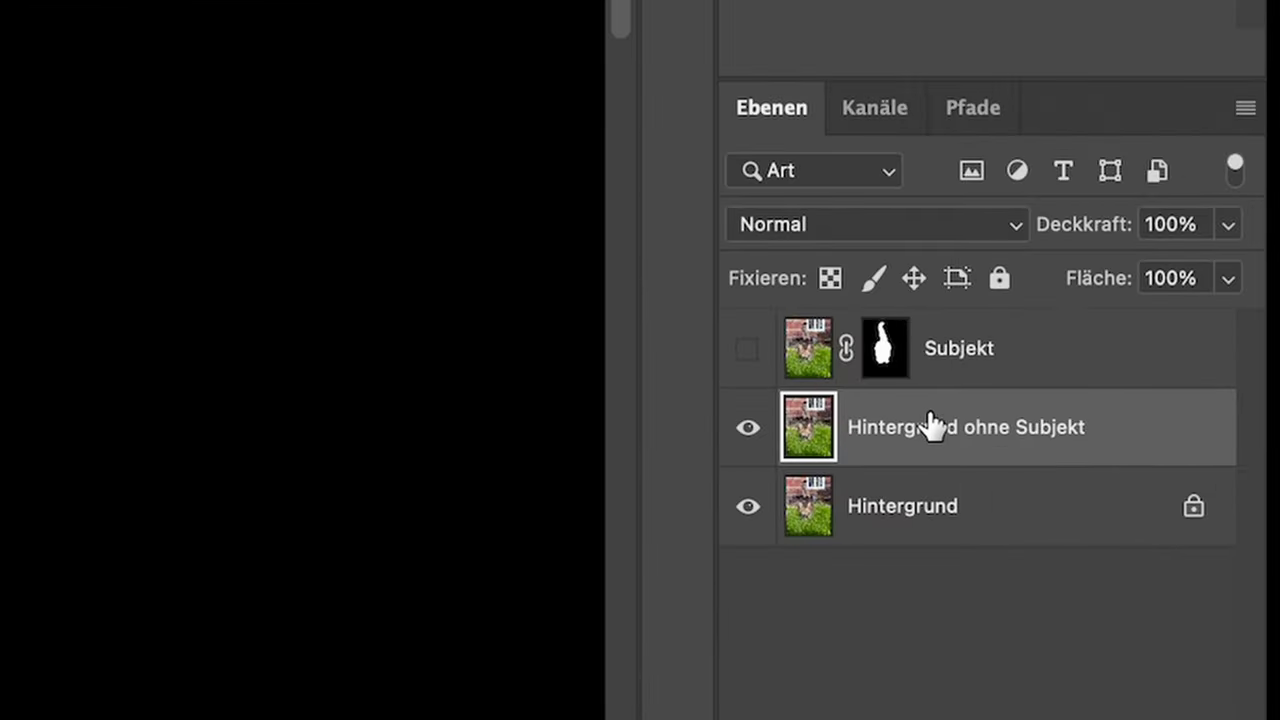
{"action": "left_click", "coordinate": [886, 362], "text": "ctrl"}
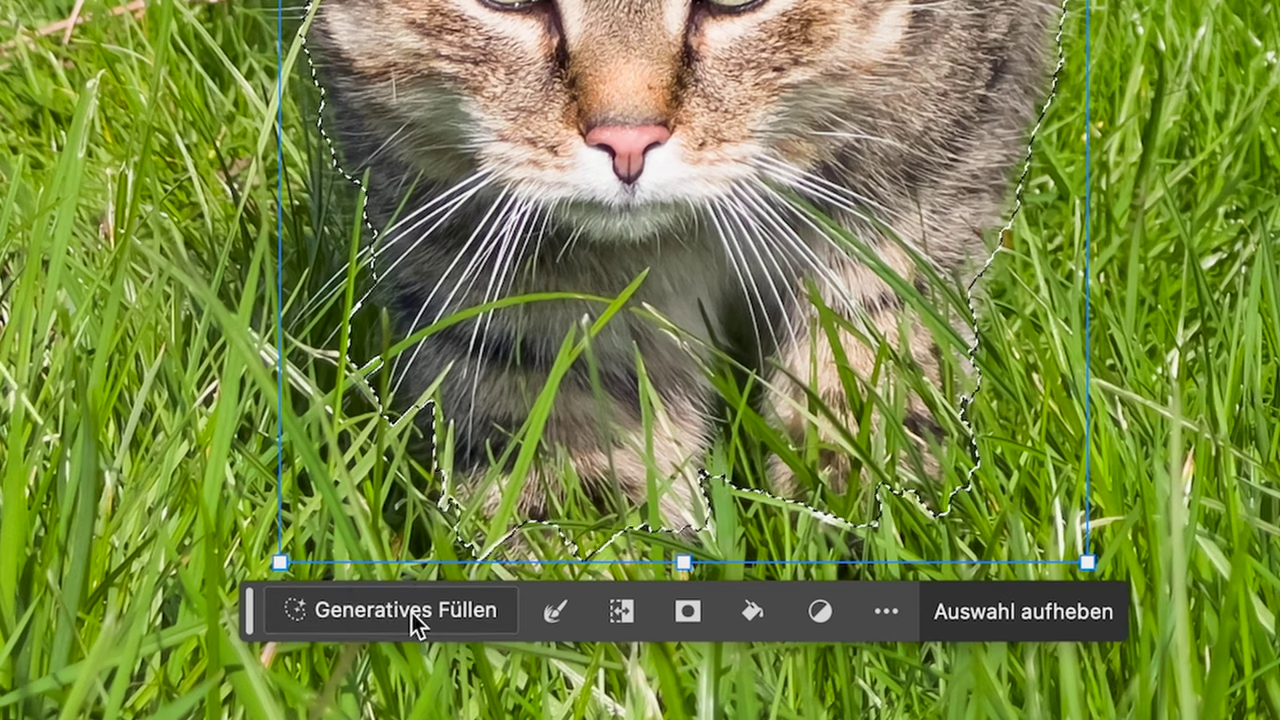
{"action": "left_click", "coordinate": [386, 606]}
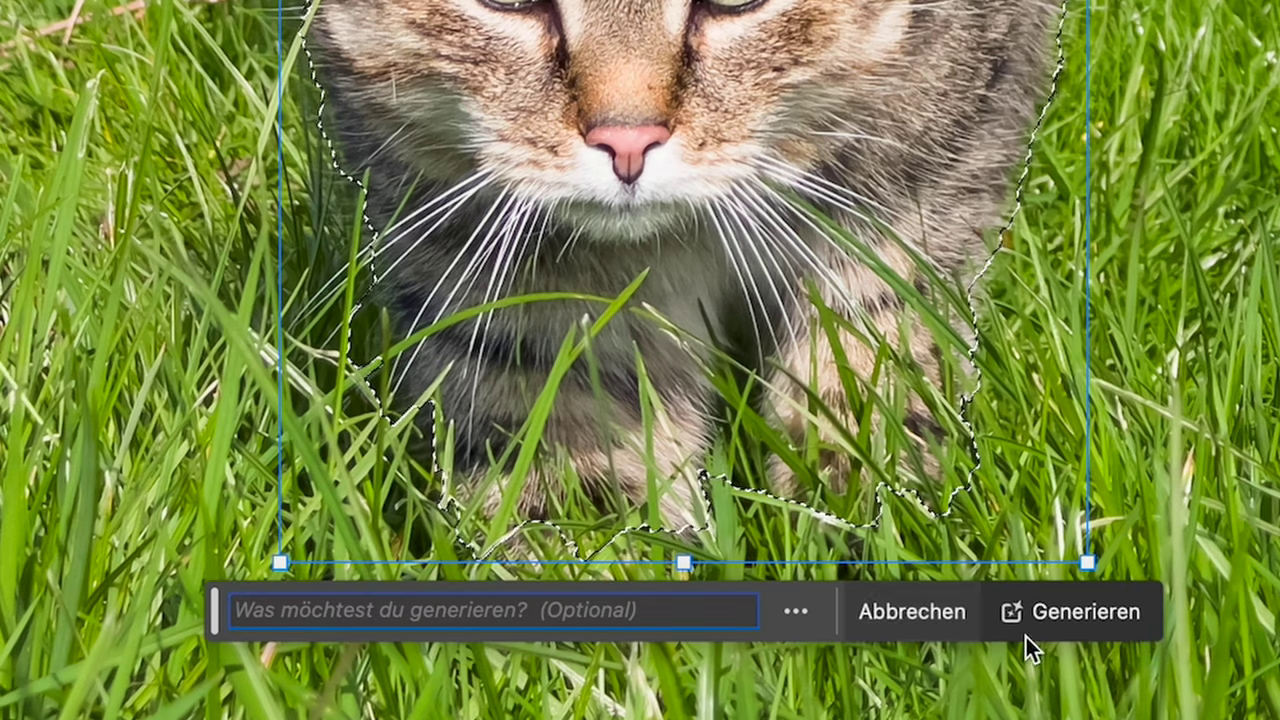
{"action": "left_click", "coordinate": [1098, 617]}
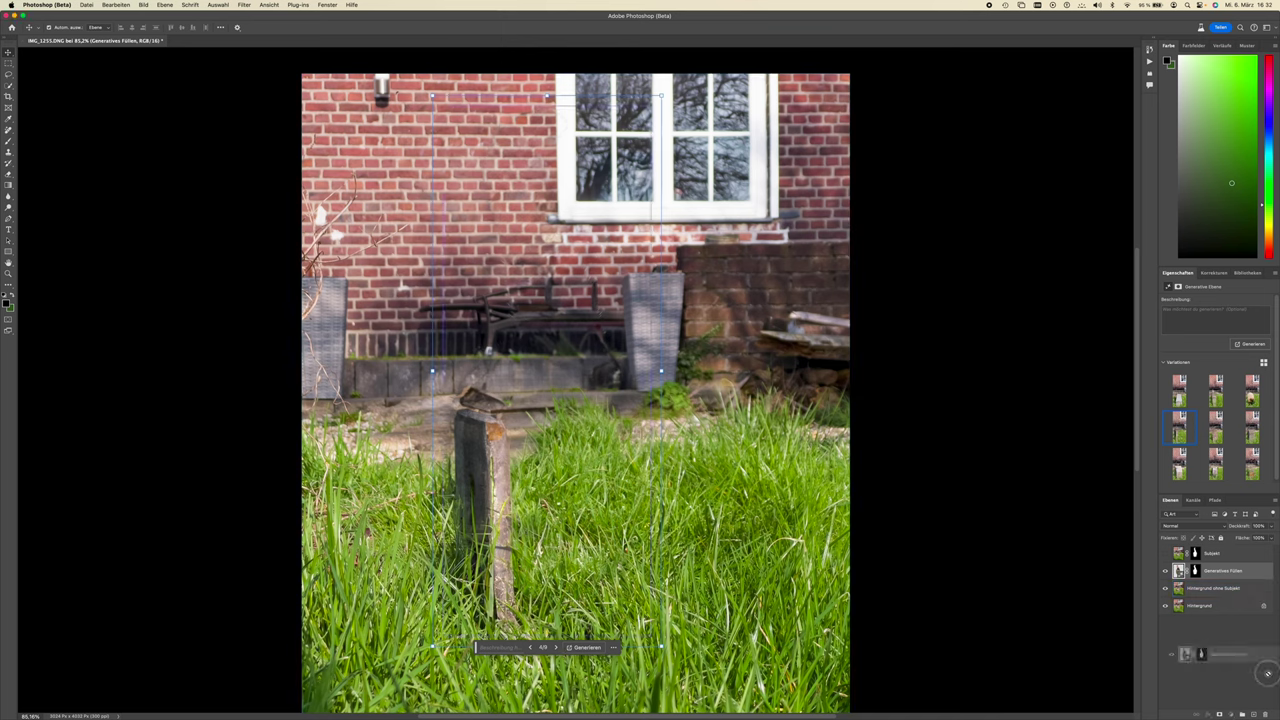
{"action": "key", "text": "Delete"}
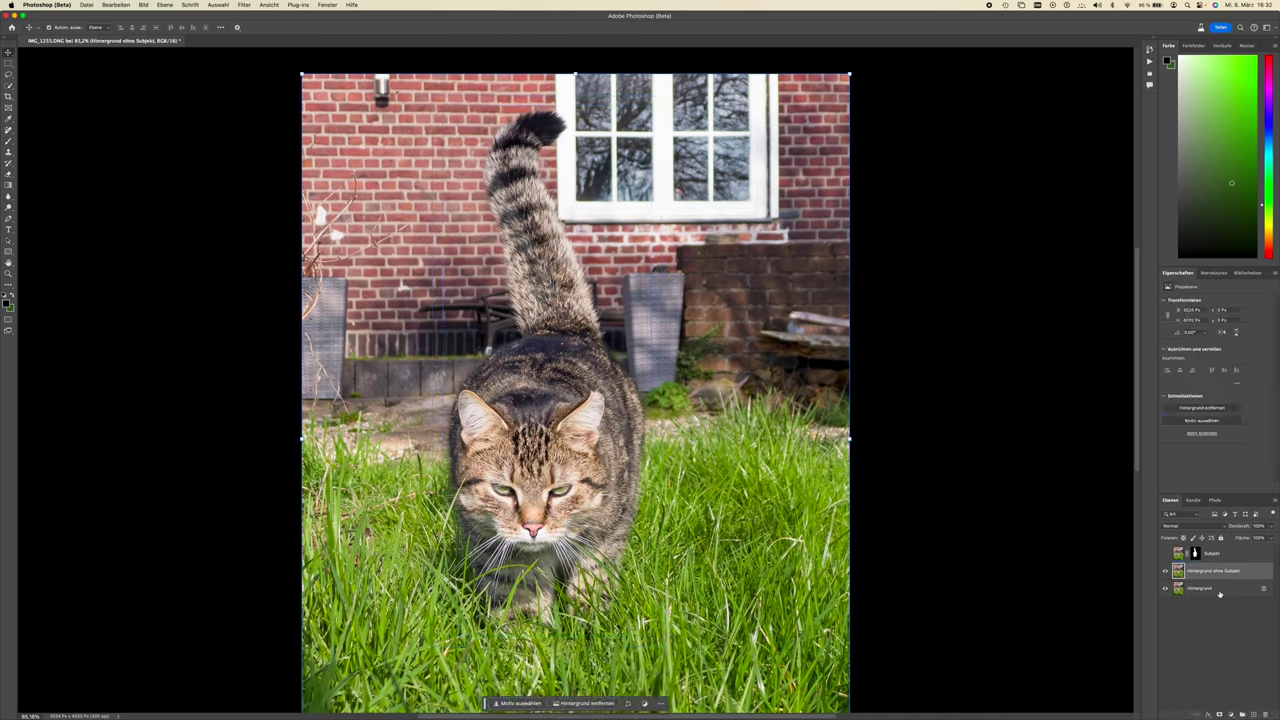
Step: Automatically select the cat with Motiv auswählen on the background layer
{"action": "double_click", "coordinate": [1224, 569]}
{"action": "key", "text": "Return"}
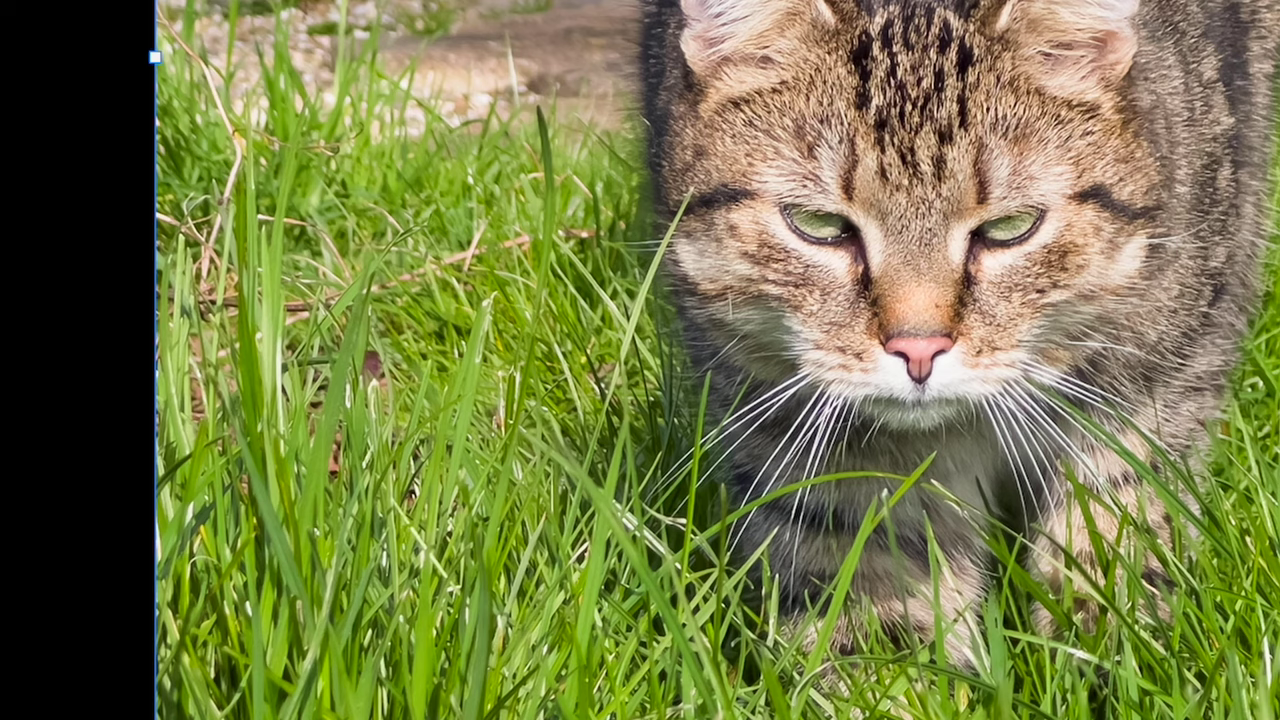
{"action": "left_click", "coordinate": [1187, 562], "text": "super"}
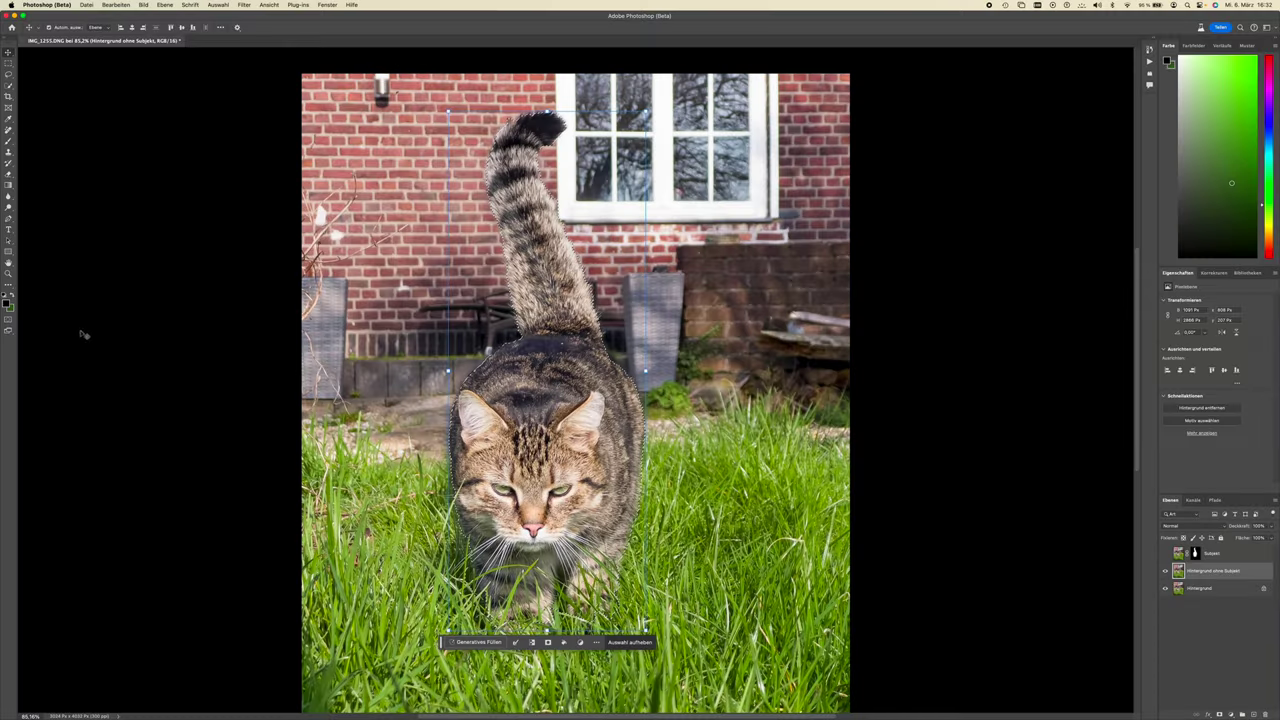
{"action": "left_click", "coordinate": [8, 85]}
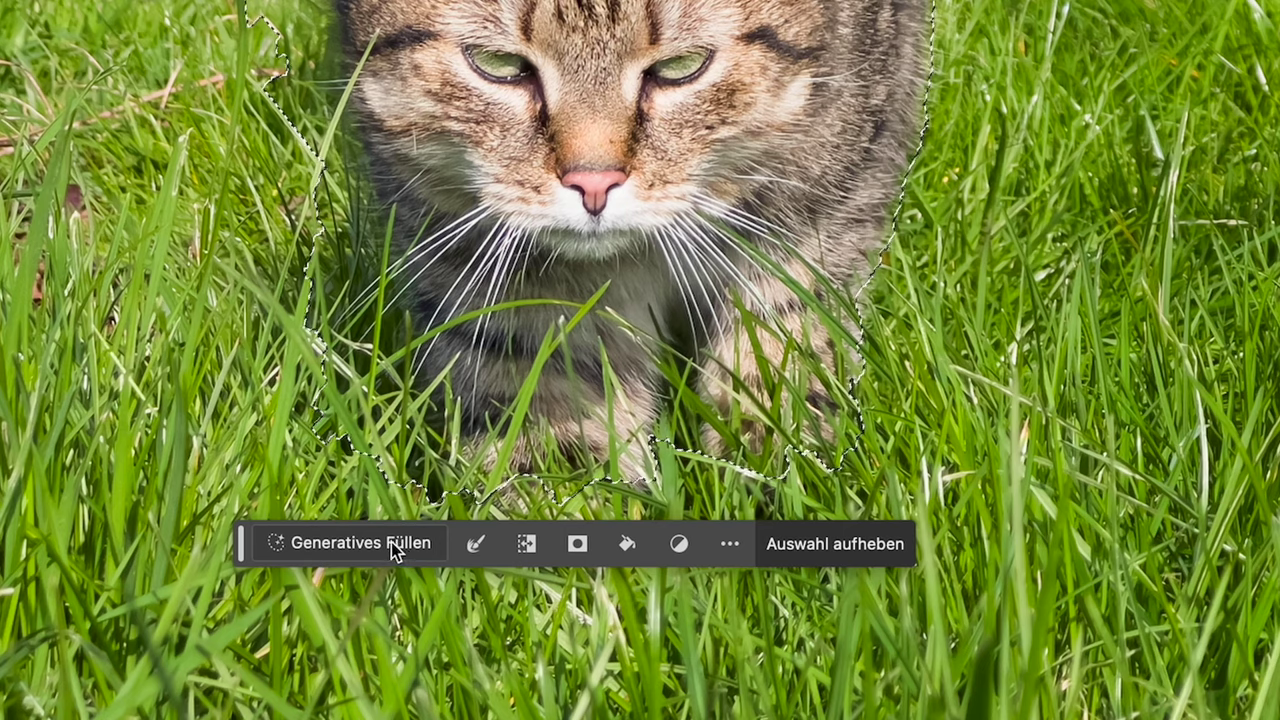
Step: Generative-fill the cat selection with background, keeping the first generated variation
{"action": "left_click", "coordinate": [484, 643]}
{"action": "left_click", "coordinate": [887, 549]}
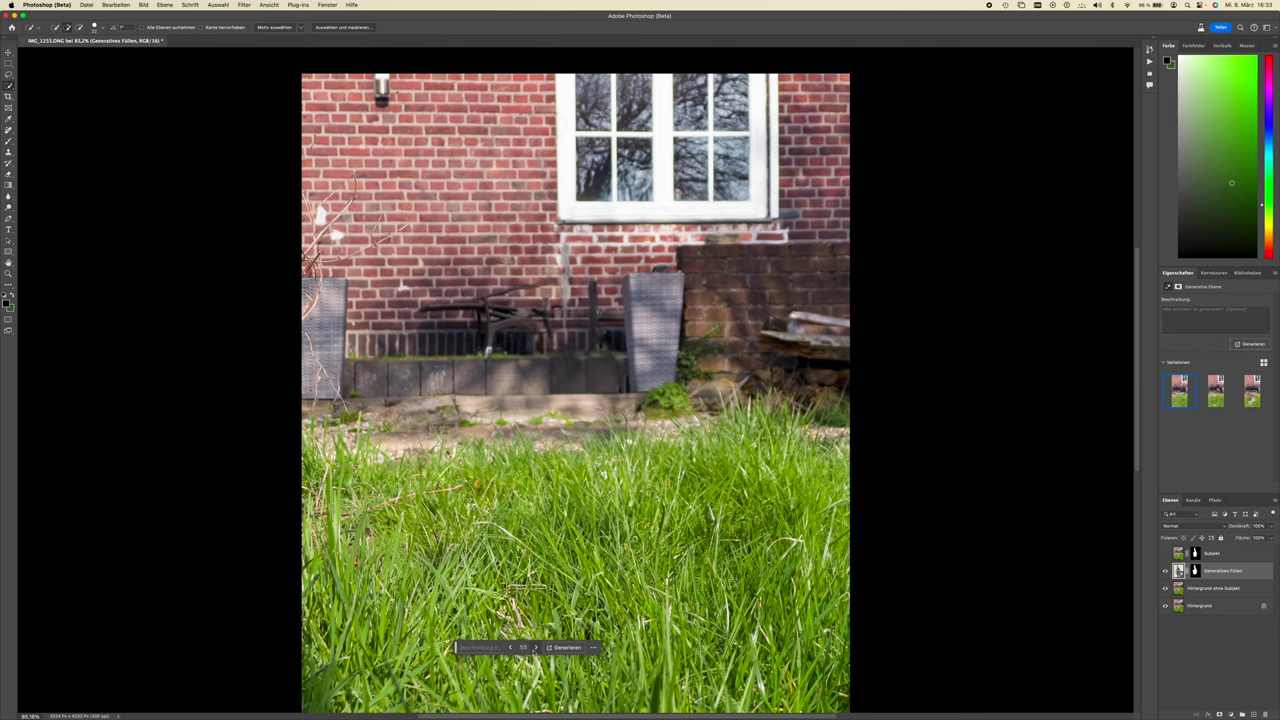
{"action": "left_click", "coordinate": [535, 647]}
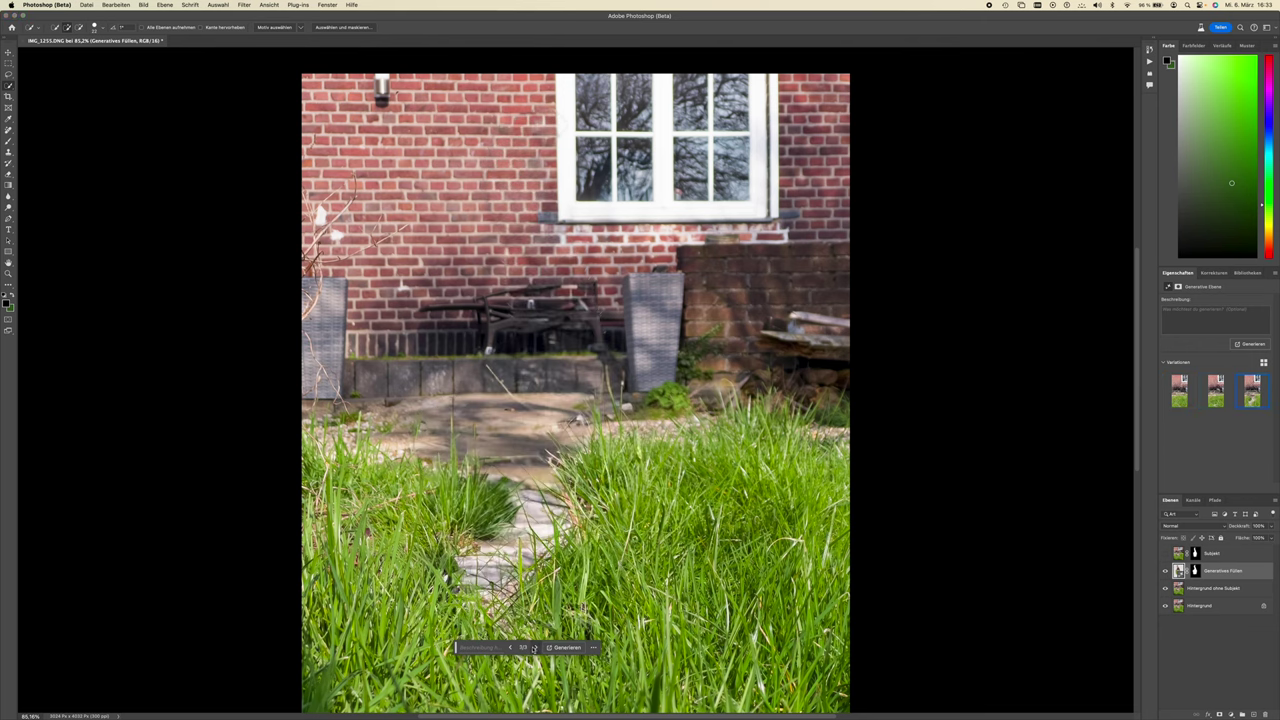
{"action": "left_click", "coordinate": [510, 647]}
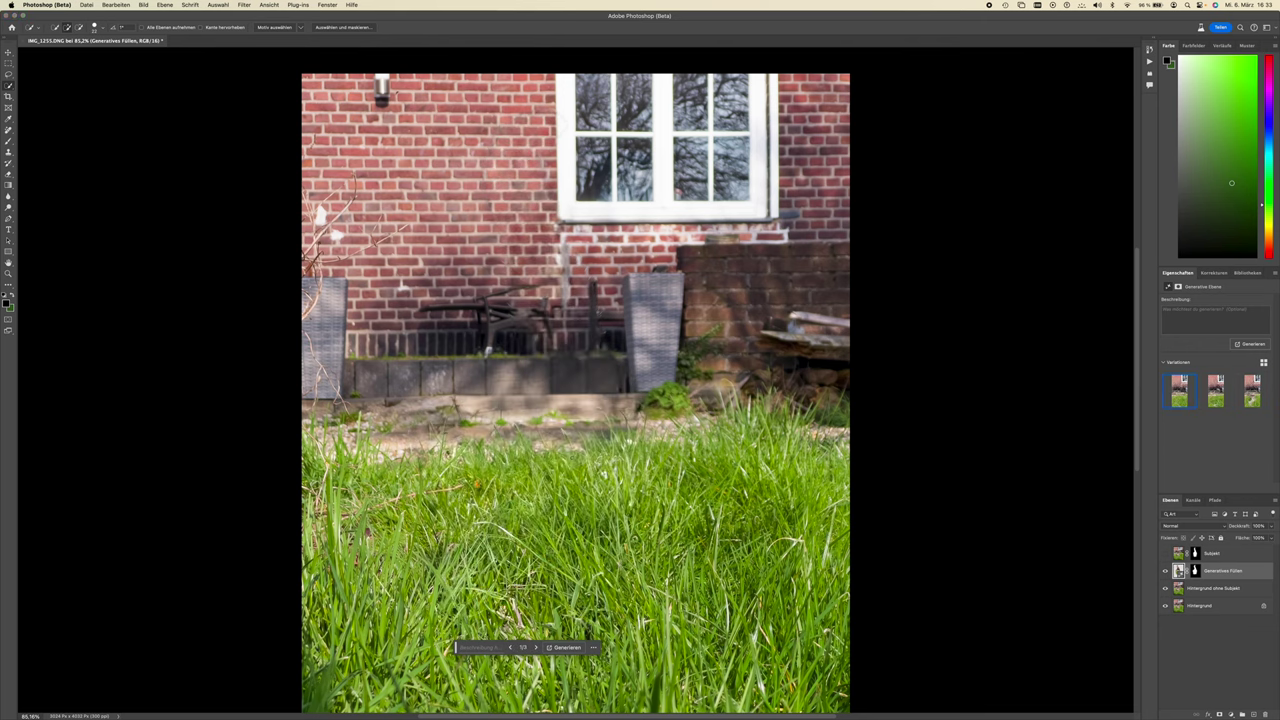
{"action": "scroll", "coordinate": [575, 400], "scroll_direction": "down", "scroll_amount": 5}
{"action": "scroll", "coordinate": [575, 400], "scroll_direction": "up", "scroll_amount": 6}
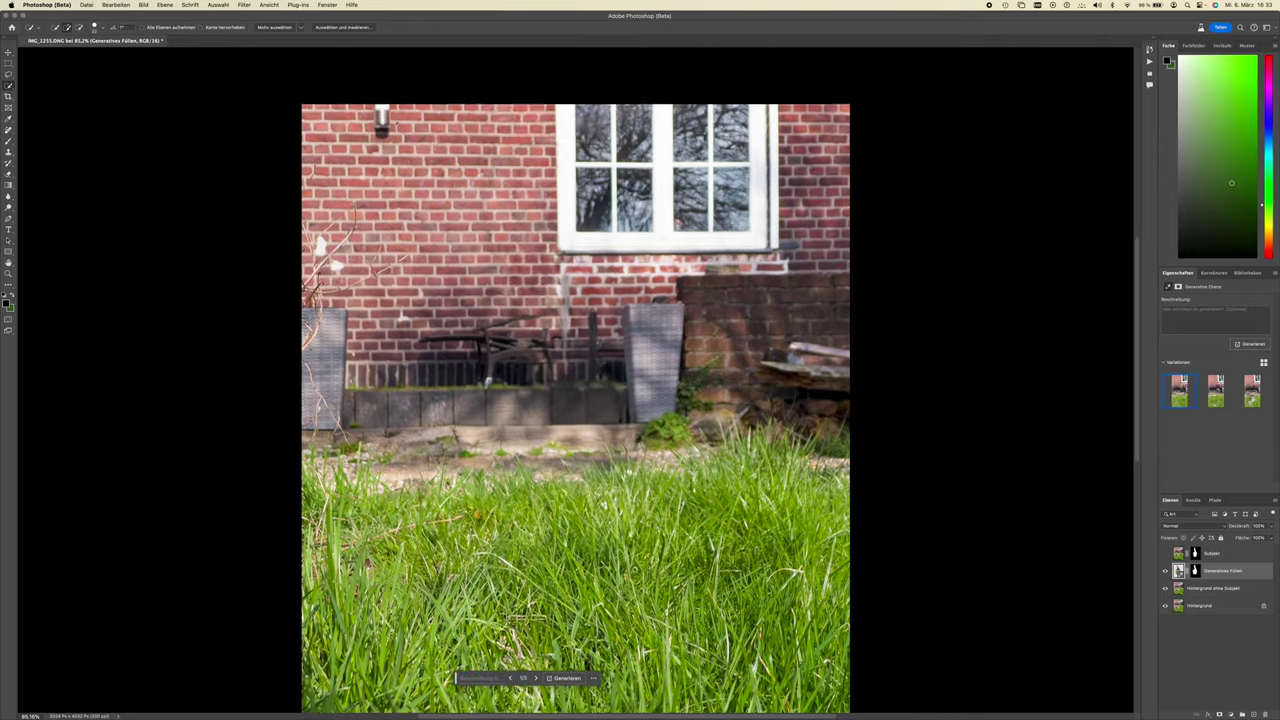
{"action": "scroll", "coordinate": [575, 400], "scroll_direction": "up", "scroll_amount": 4}
{"action": "scroll", "coordinate": [575, 400], "scroll_direction": "down", "scroll_amount": 6}
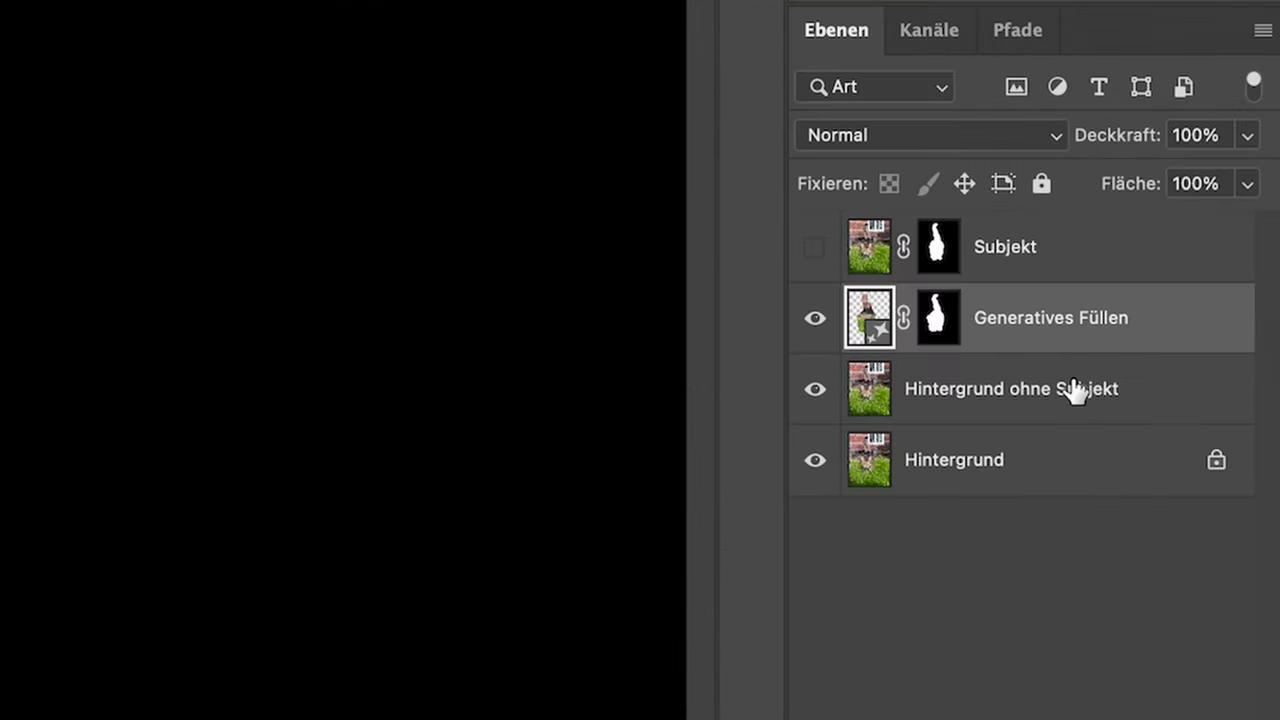
Step: Merge the Generatives Füllen layer with Hintergrund ohne Subjekt into one layer
{"action": "left_click", "coordinate": [1227, 586], "text": "shift"}
{"action": "right_click", "coordinate": [1243, 575]}
{"action": "key", "text": "Escape"}
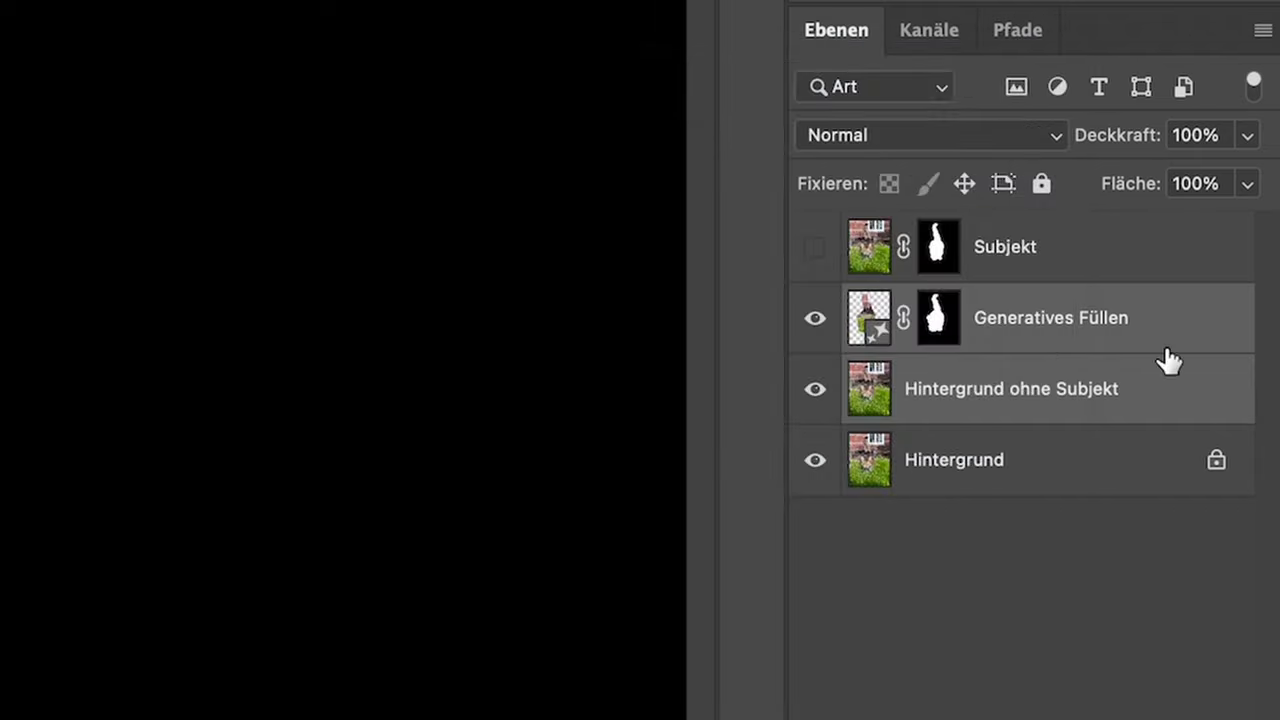
{"action": "key", "text": "ctrl+e"}
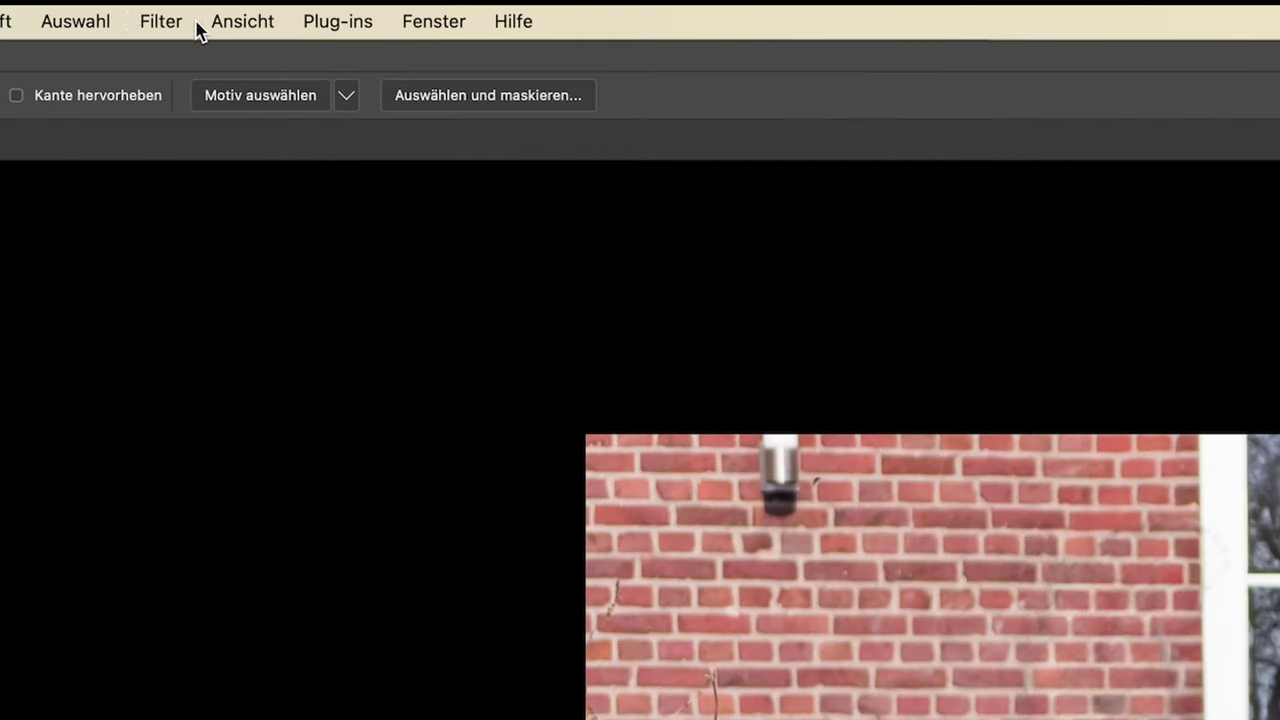
Step: Apply Camera Raw Lens Blur at strength 50, keeping the near grass sharp and blurring the wall
{"action": "left_click", "coordinate": [253, 6]}
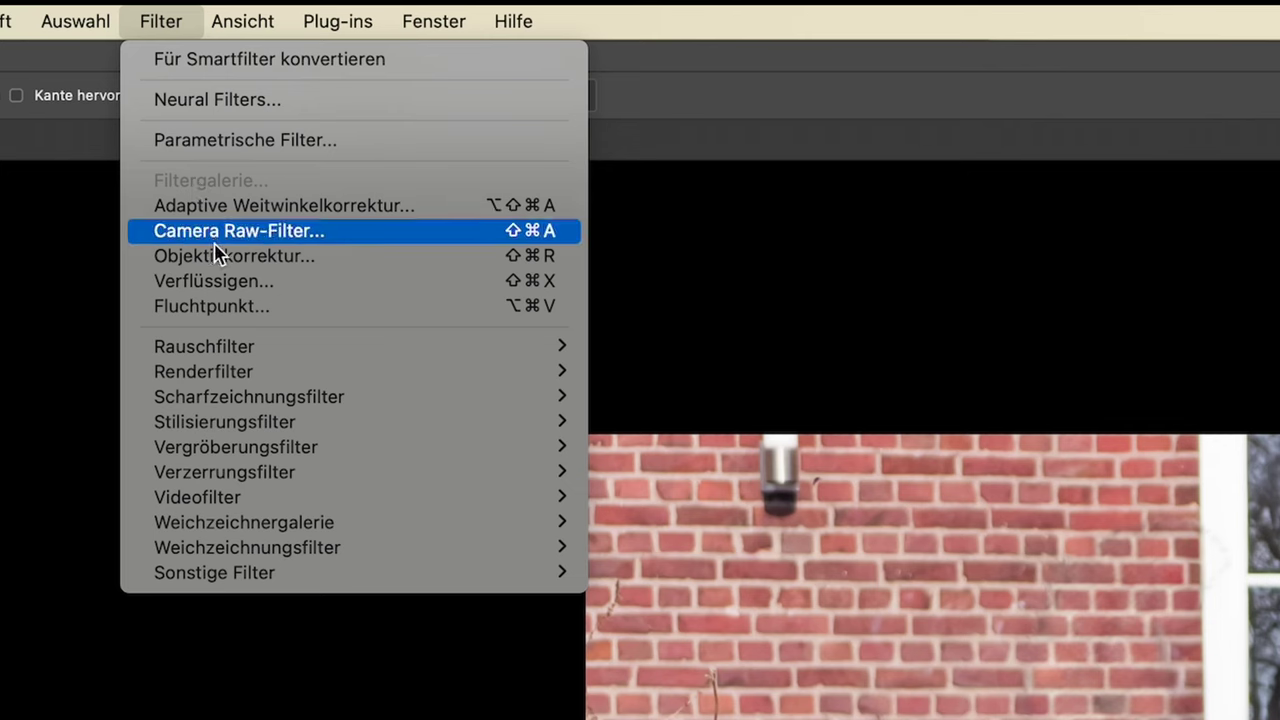
{"action": "left_click", "coordinate": [220, 232]}
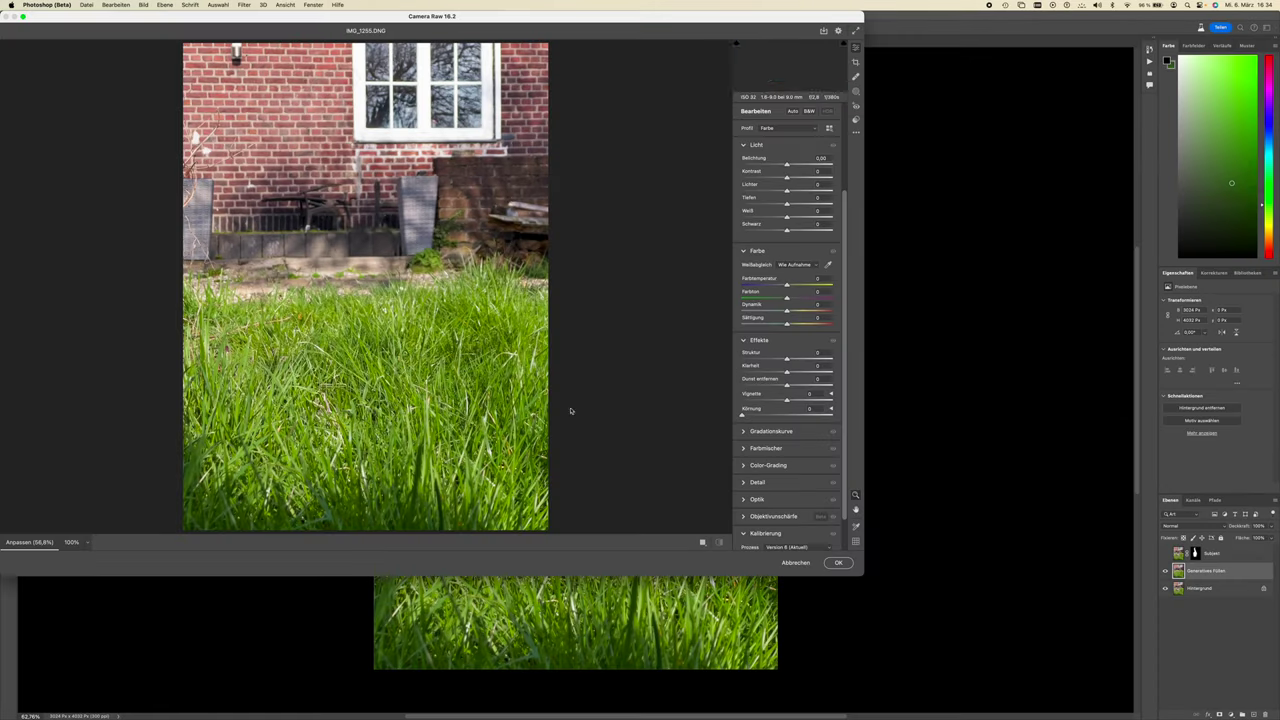
{"action": "left_click", "coordinate": [743, 533]}
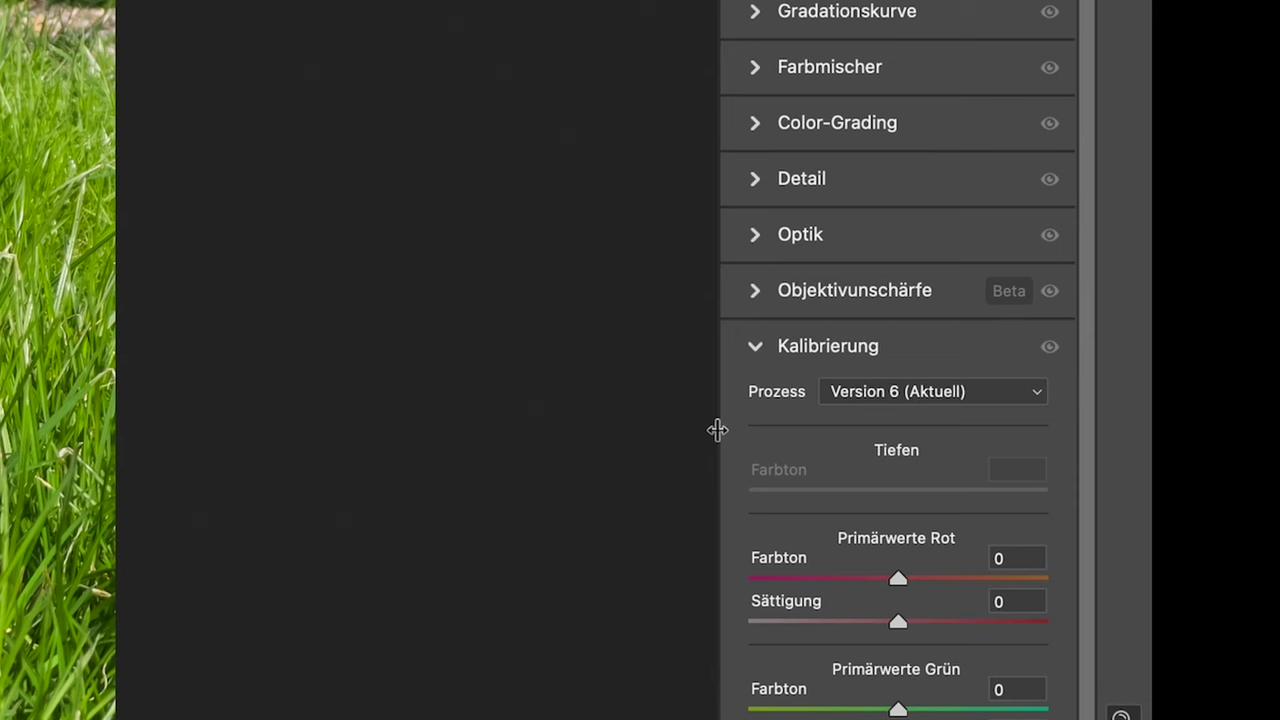
{"action": "left_click", "coordinate": [760, 291]}
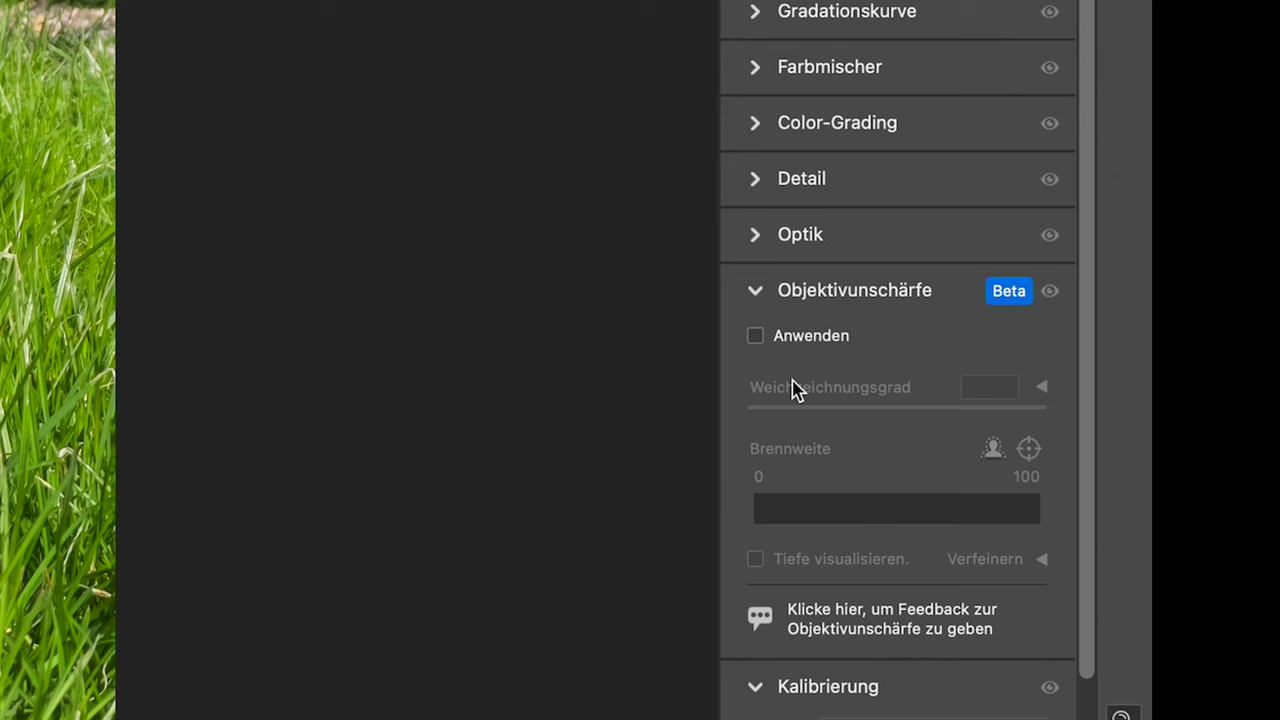
{"action": "left_click", "coordinate": [755, 337]}
{"action": "left_click", "coordinate": [410, 380]}
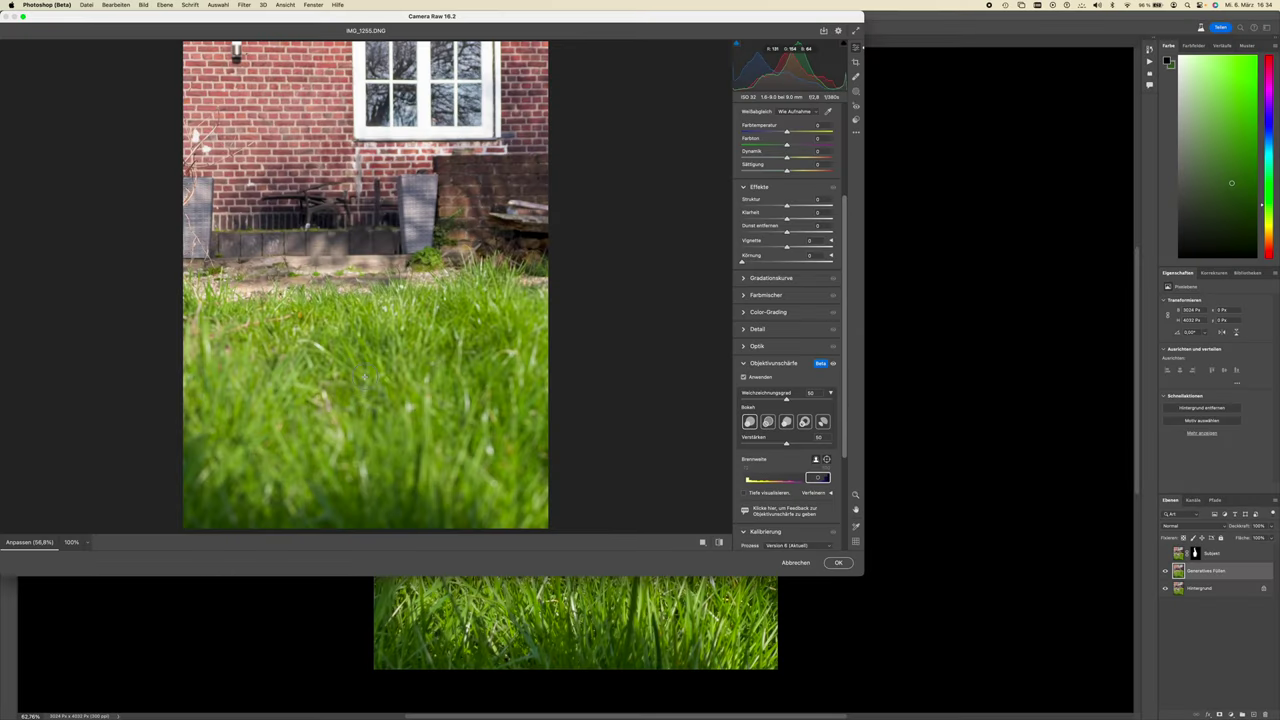
{"action": "left_click", "coordinate": [364, 378]}
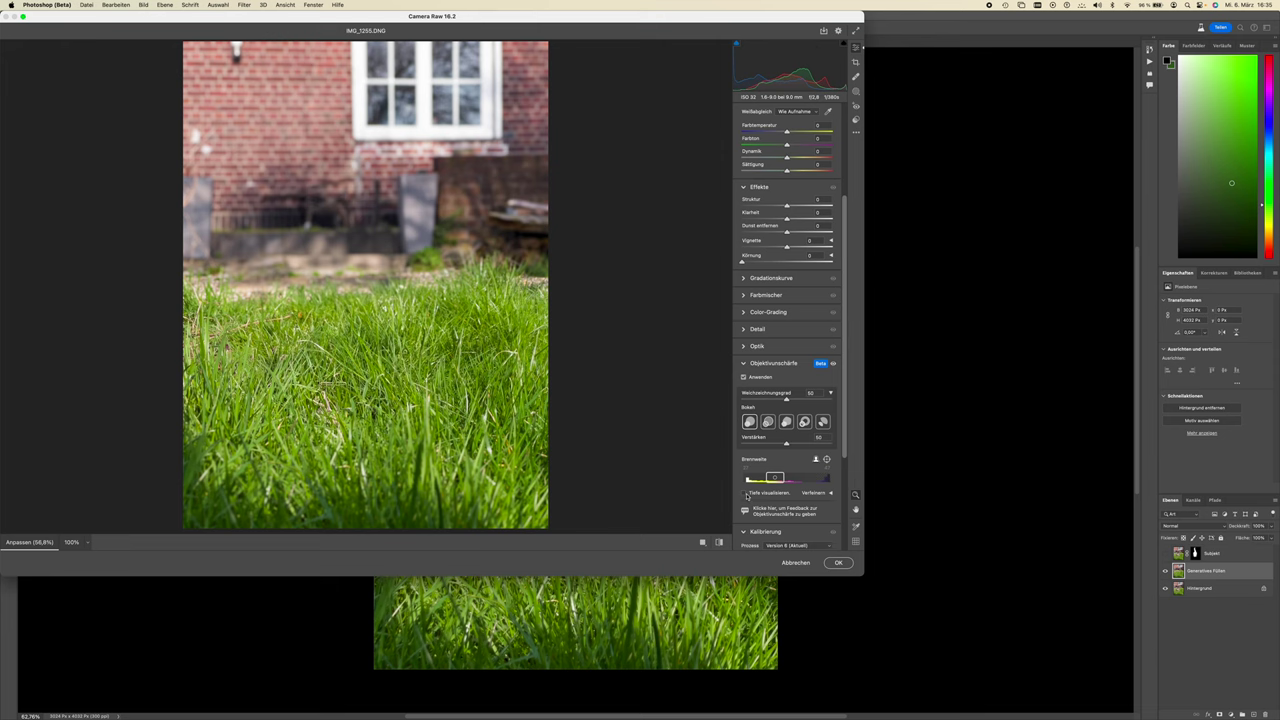
{"action": "left_click", "coordinate": [744, 493]}
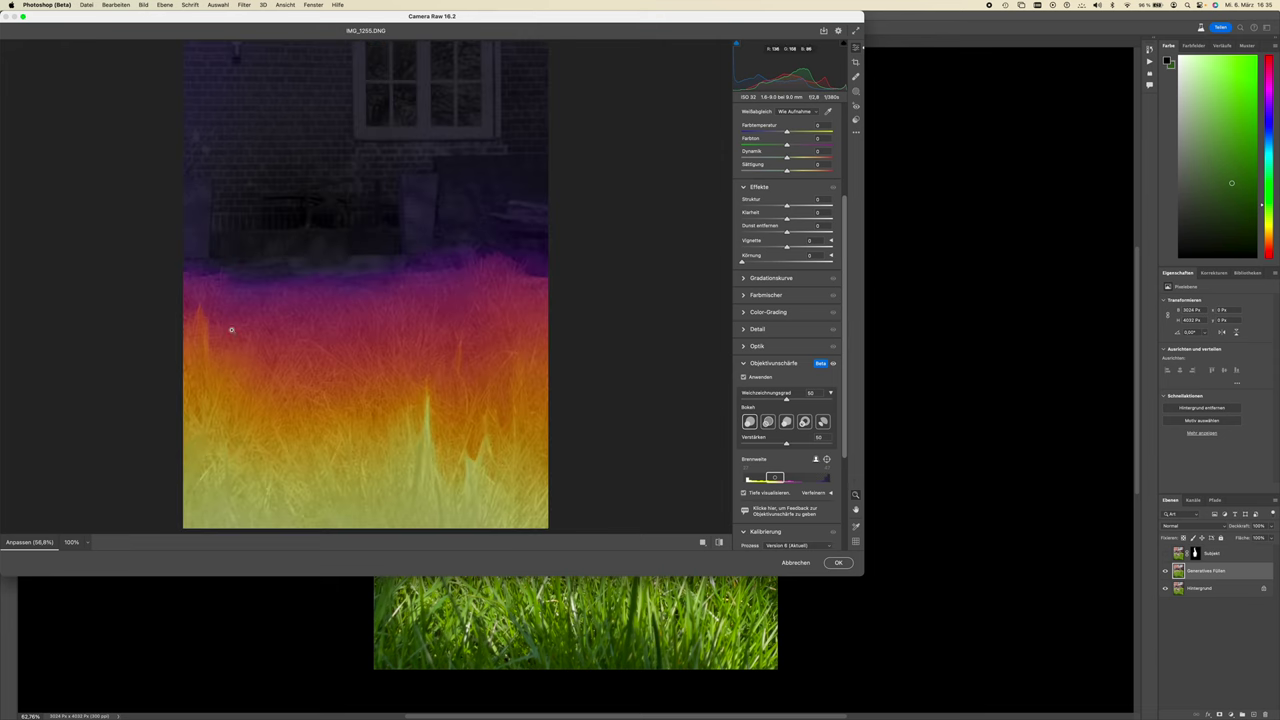
{"action": "left_click", "coordinate": [744, 493]}
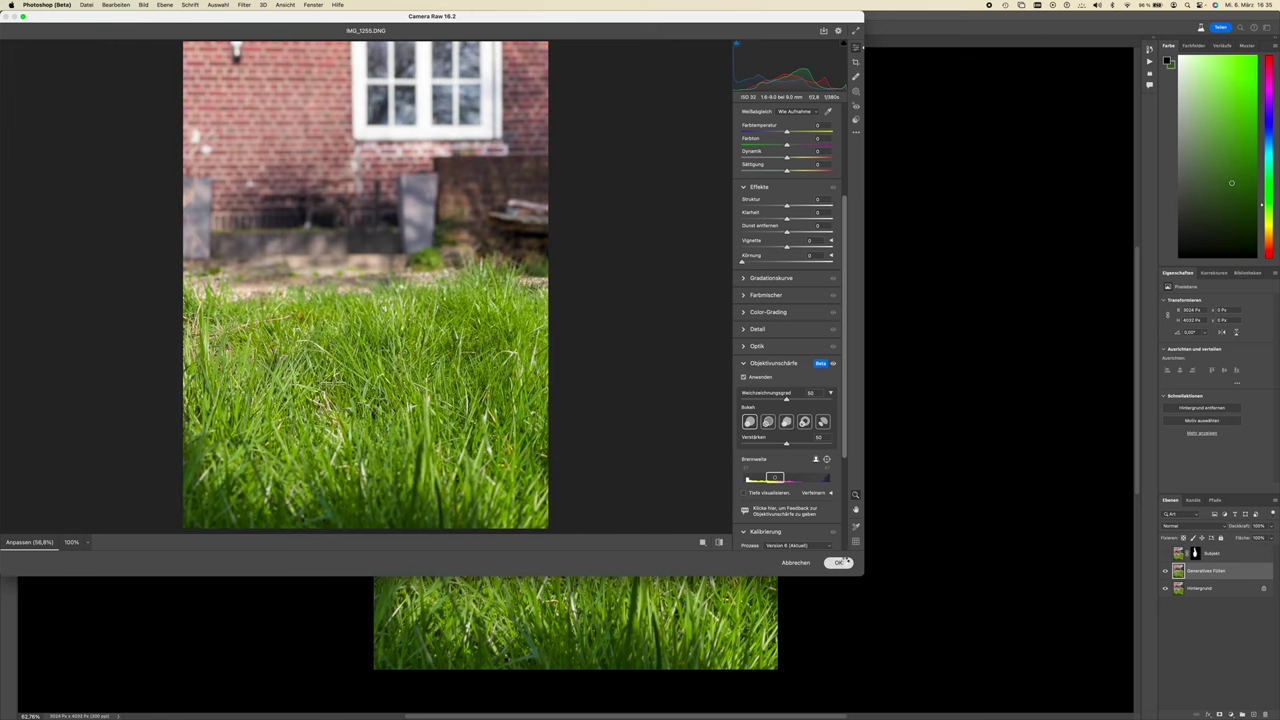
{"action": "left_click", "coordinate": [840, 562]}
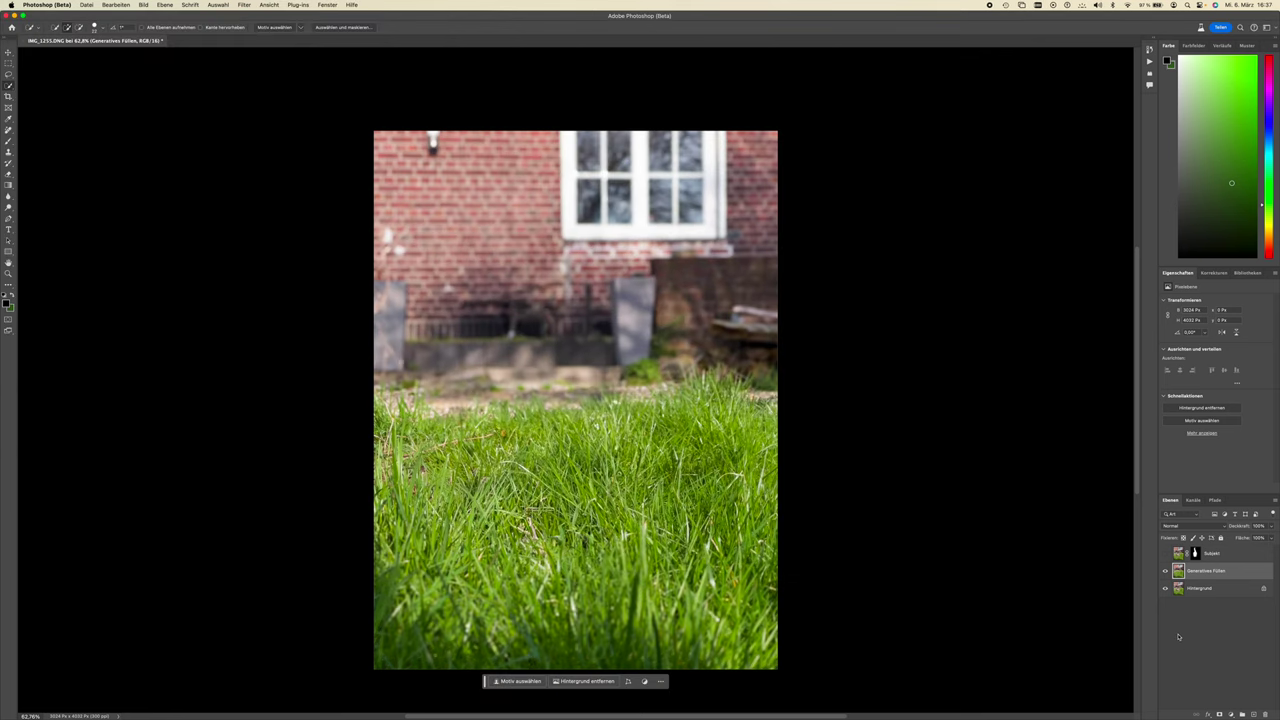
Step: Show the Subjekt cat layer again and brush its mask along the cheek, whiskers and back fur
{"action": "left_click", "coordinate": [1165, 554]}
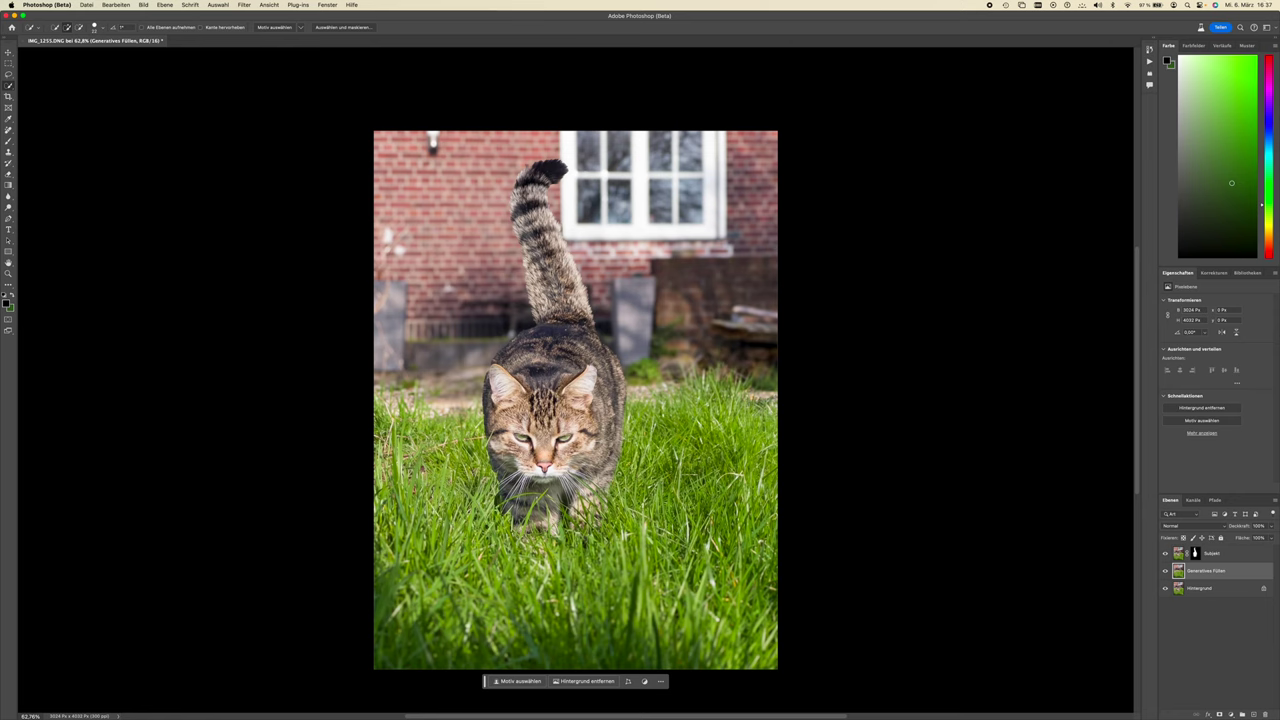
{"action": "scroll", "coordinate": [575, 416], "scroll_direction": "up", "scroll_amount": 5}
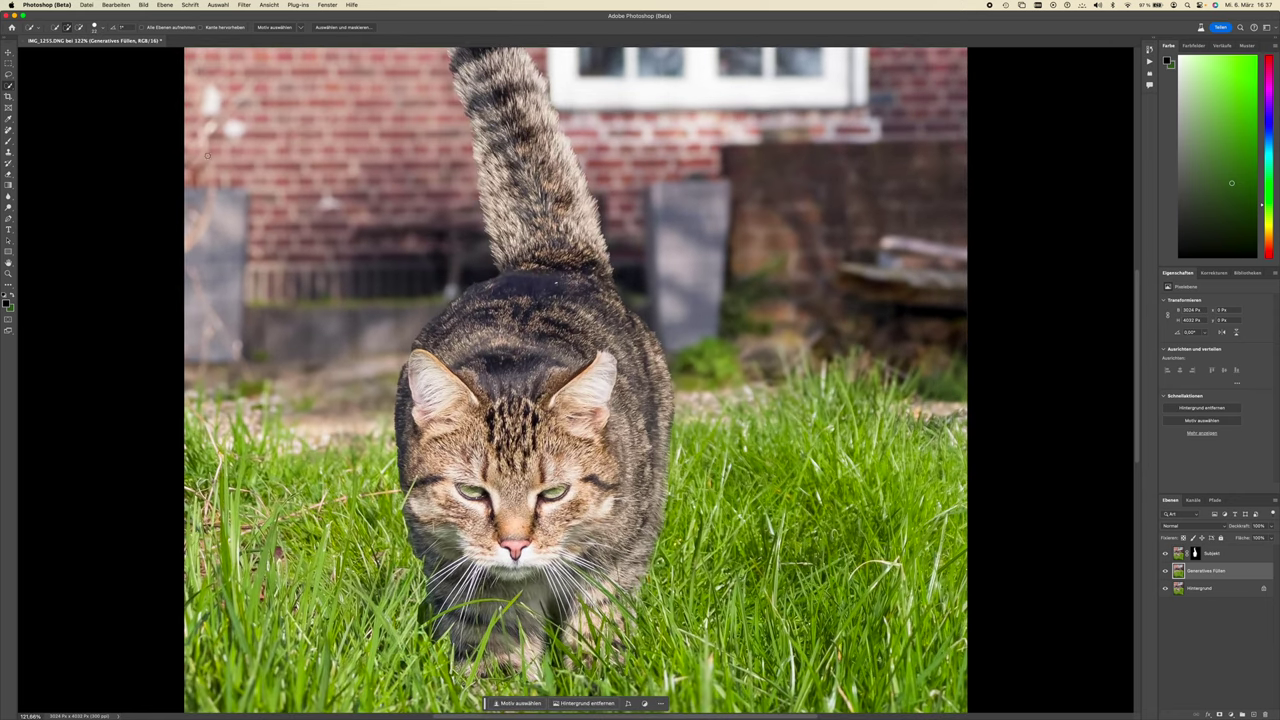
{"action": "left_click", "coordinate": [1194, 553]}
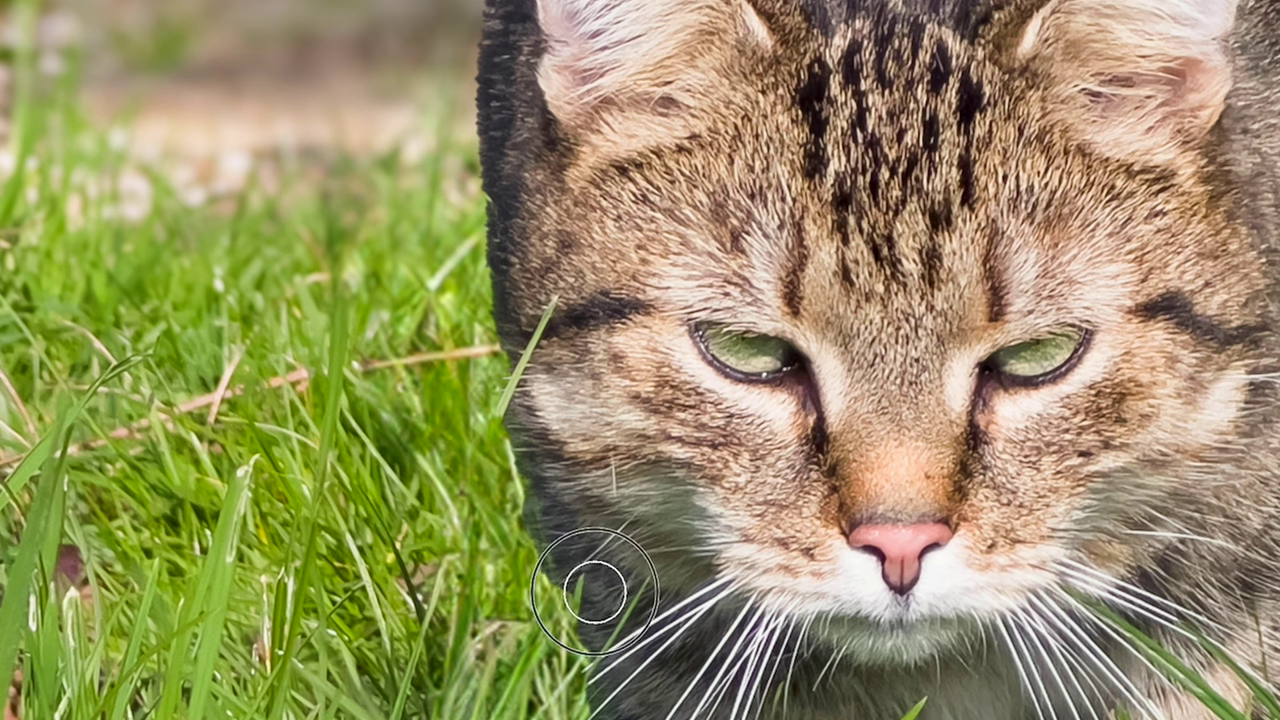
{"action": "left_click", "coordinate": [590, 582]}
{"action": "mouse_move", "coordinate": [590, 582]}
{"action": "left_mouse_down"}
{"action": "mouse_move", "coordinate": [600, 618]}
{"action": "mouse_move", "coordinate": [535, 343]}
{"action": "mouse_move", "coordinate": [516, 169]}
{"action": "mouse_move", "coordinate": [603, 259]}
{"action": "left_mouse_up"}
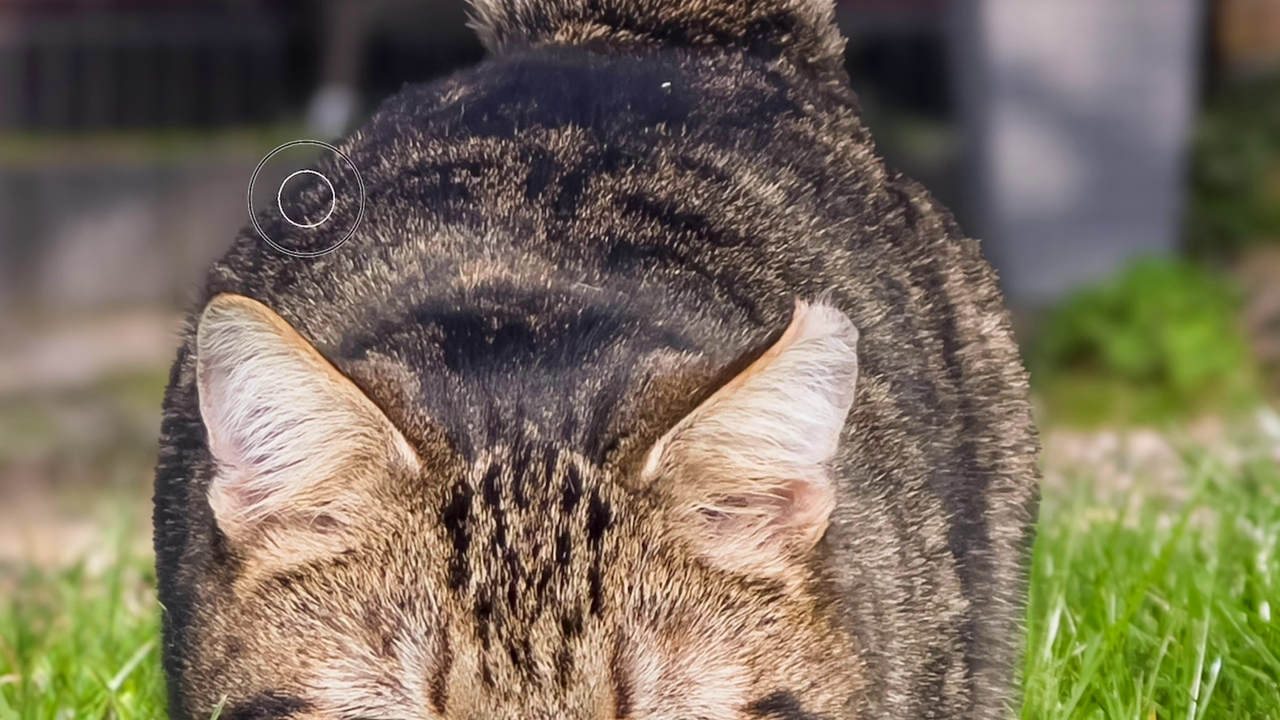
{"action": "left_click_drag", "start_coordinate": [344, 190], "coordinate": [366, 191]}
{"action": "mouse_move", "coordinate": [839, 152]}
{"action": "left_mouse_down"}
{"action": "mouse_move", "coordinate": [899, 191]}
{"action": "mouse_move", "coordinate": [884, 191]}
{"action": "left_mouse_up"}
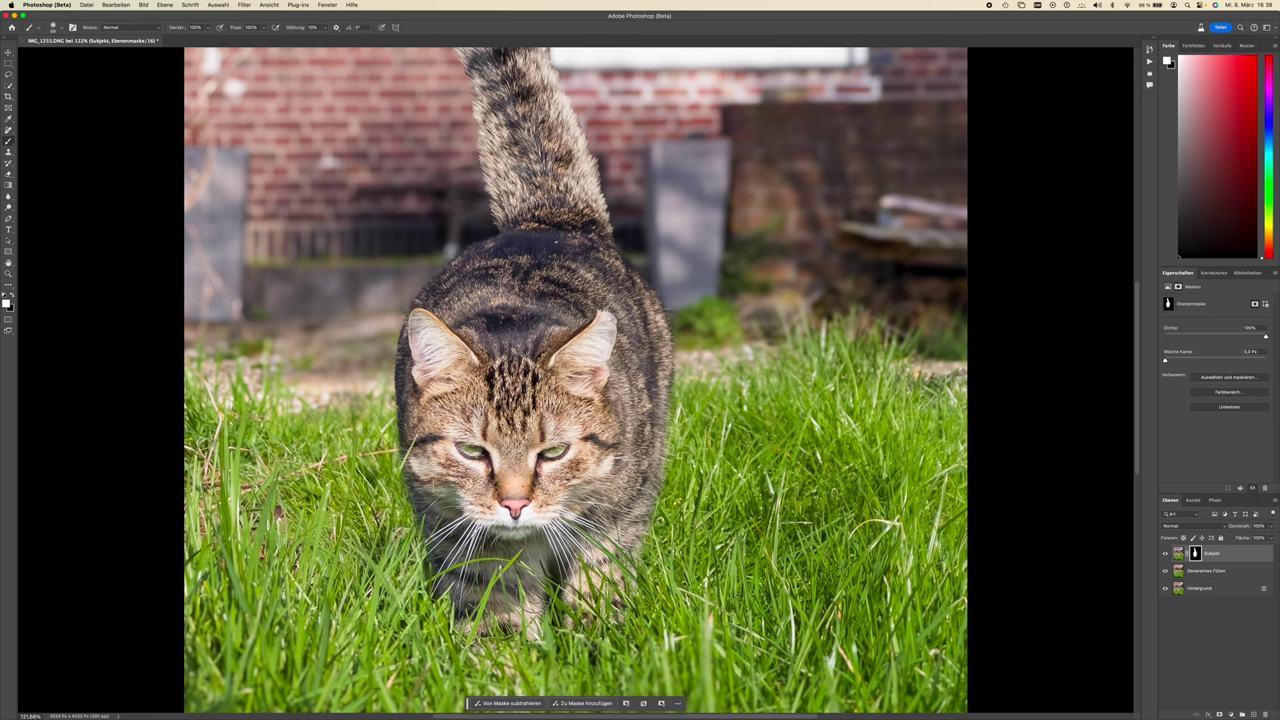
{"action": "scroll", "coordinate": [530, 600], "scroll_direction": "up", "scroll_amount": 5}
{"action": "scroll", "coordinate": [580, 254], "scroll_direction": "down", "scroll_amount": 1}
{"action": "scroll", "coordinate": [580, 254], "scroll_direction": "down", "scroll_amount": 1}
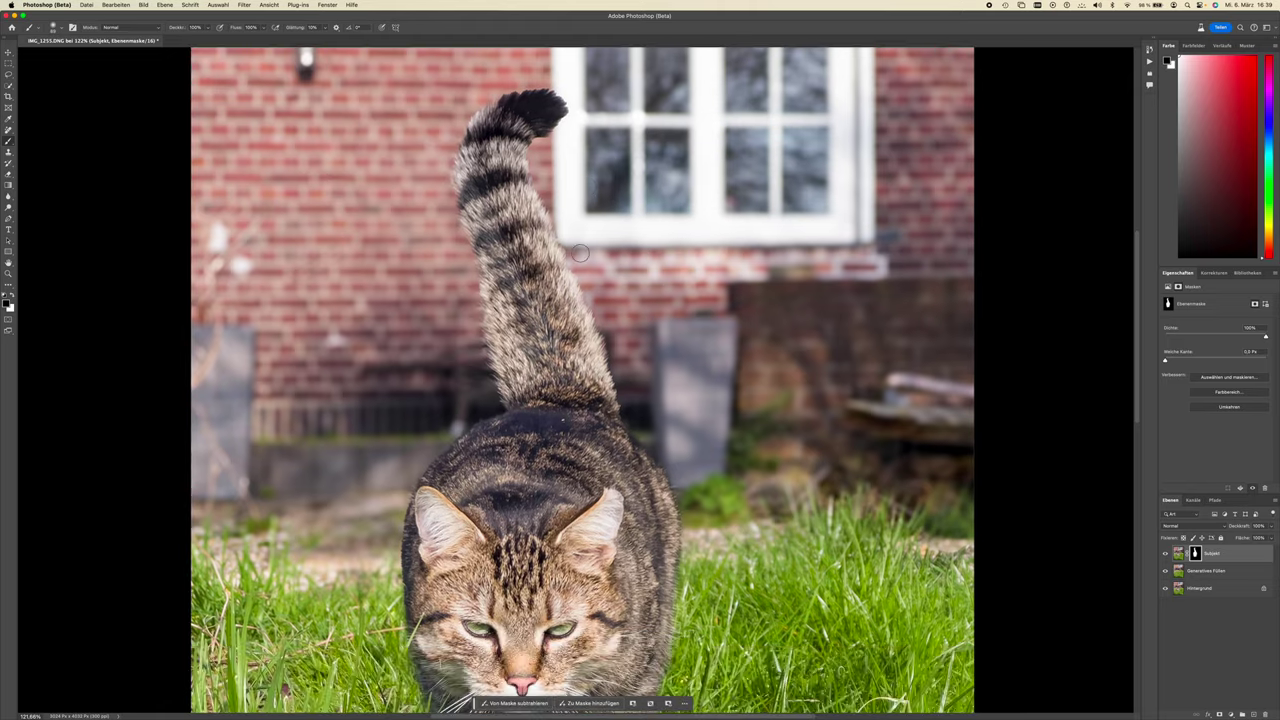
{"action": "scroll", "coordinate": [580, 254], "scroll_direction": "down", "scroll_amount": 2}
{"action": "scroll", "coordinate": [580, 254], "scroll_direction": "down", "scroll_amount": 1}
{"action": "scroll", "coordinate": [580, 254], "scroll_direction": "down", "scroll_amount": 1}
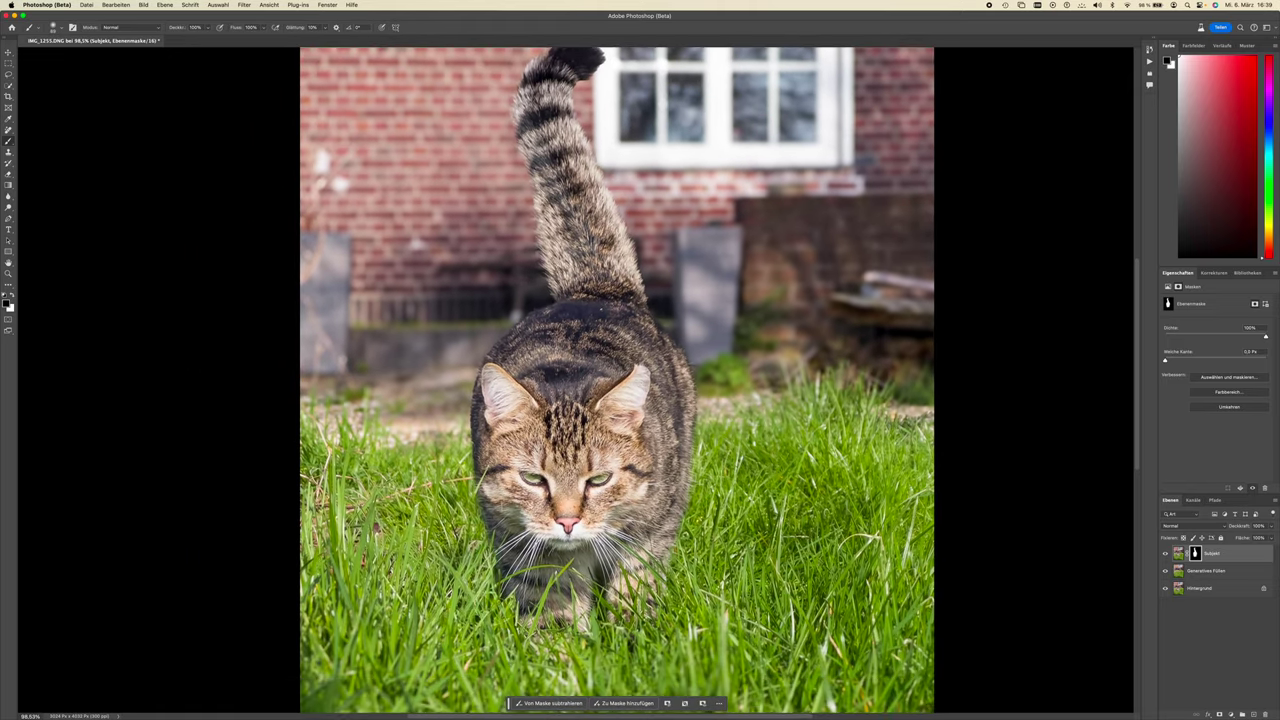
{"action": "scroll", "coordinate": [580, 254], "scroll_direction": "down", "scroll_amount": 2}
{"action": "scroll", "coordinate": [580, 254], "scroll_direction": "up", "scroll_amount": 2}
{"action": "scroll", "coordinate": [580, 254], "scroll_direction": "down", "scroll_amount": 2}
{"action": "scroll", "coordinate": [580, 254], "scroll_direction": "down", "scroll_amount": 1}
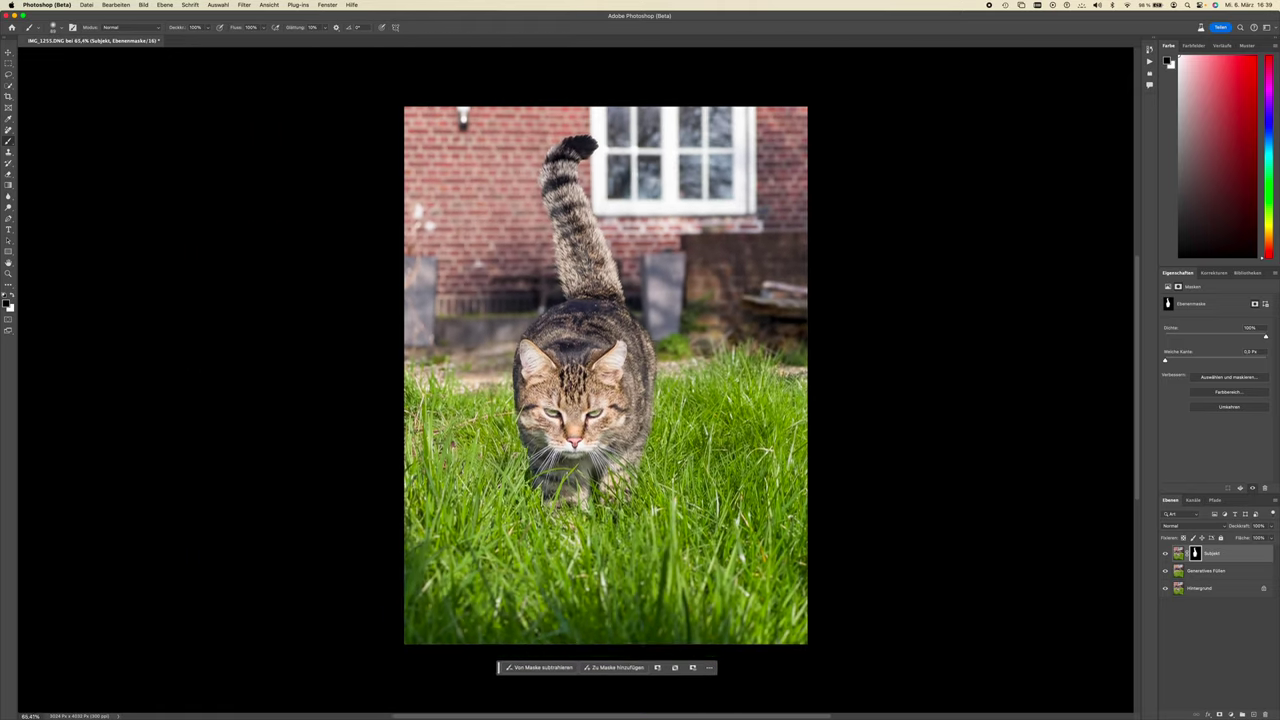
{"action": "scroll", "coordinate": [576, 377], "scroll_direction": "up", "scroll_amount": 1}
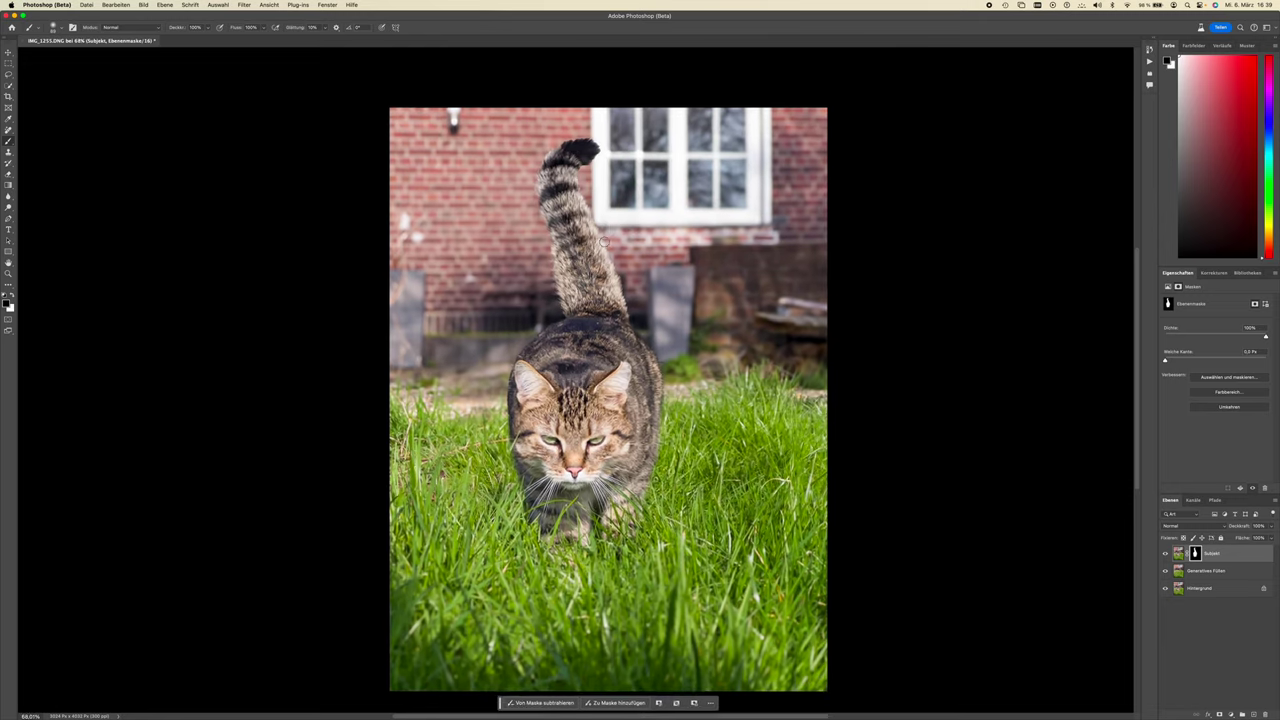
{"action": "scroll", "coordinate": [576, 377], "scroll_direction": "up", "scroll_amount": 1}
{"action": "scroll", "coordinate": [576, 377], "scroll_direction": "up", "scroll_amount": 2}
{"action": "scroll", "coordinate": [576, 377], "scroll_direction": "up", "scroll_amount": 1}
{"action": "scroll", "coordinate": [606, 246], "scroll_direction": "up", "scroll_amount": 1}
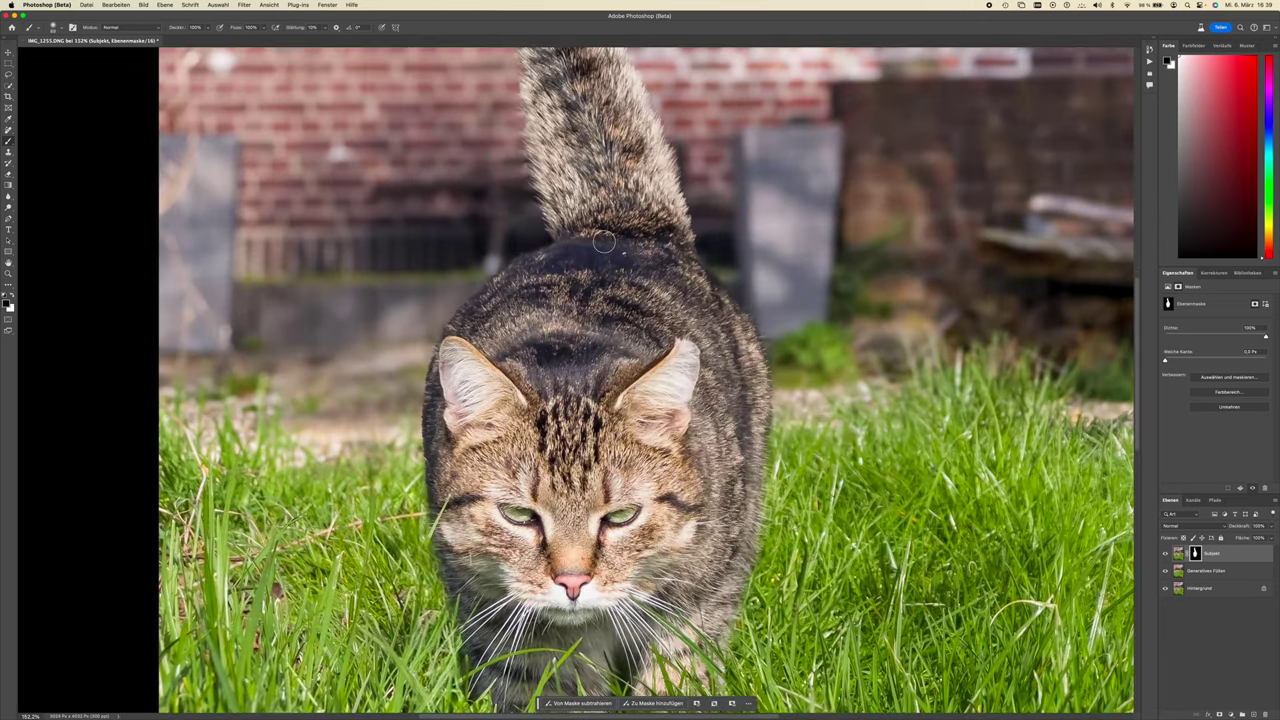
{"action": "scroll", "coordinate": [606, 246], "scroll_direction": "up", "scroll_amount": 1}
{"action": "scroll", "coordinate": [606, 246], "scroll_direction": "up", "scroll_amount": 1}
{"action": "scroll", "coordinate": [606, 246], "scroll_direction": "up", "scroll_amount": 1}
{"action": "scroll", "coordinate": [632, 291], "scroll_direction": "down", "scroll_amount": 2}
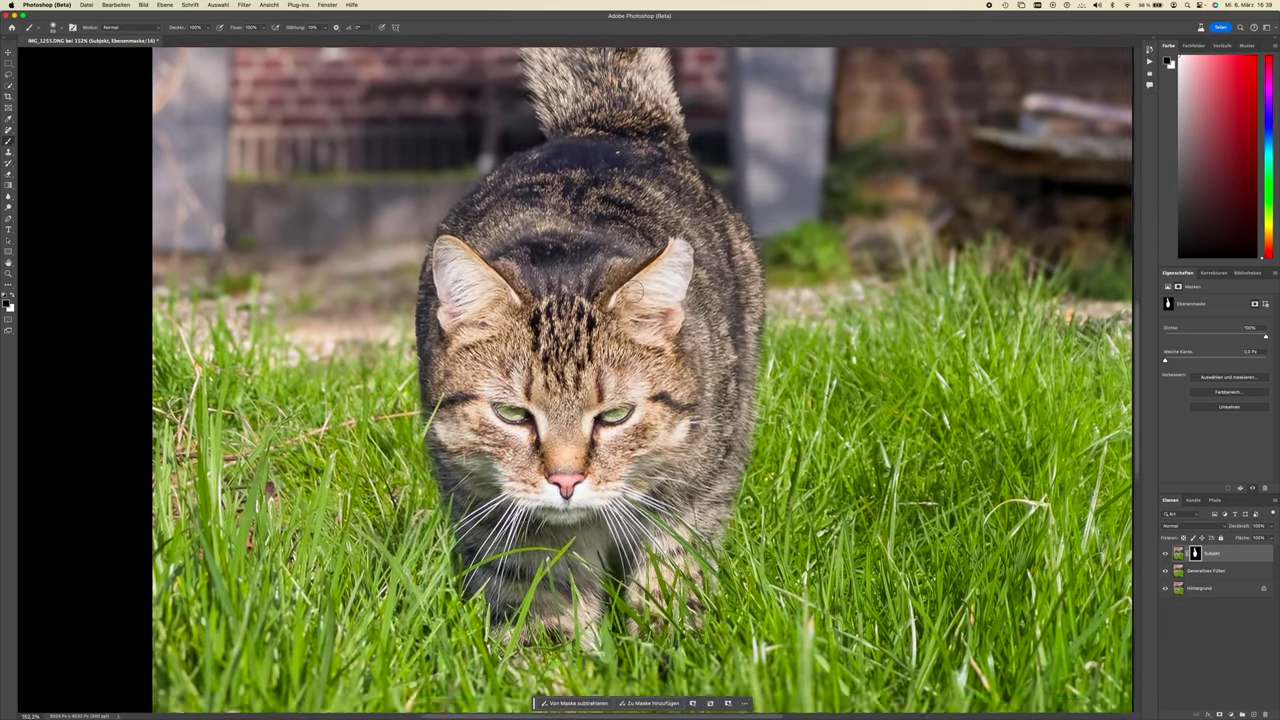
{"action": "scroll", "coordinate": [632, 291], "scroll_direction": "down", "scroll_amount": 2}
{"action": "scroll", "coordinate": [632, 291], "scroll_direction": "down", "scroll_amount": 2}
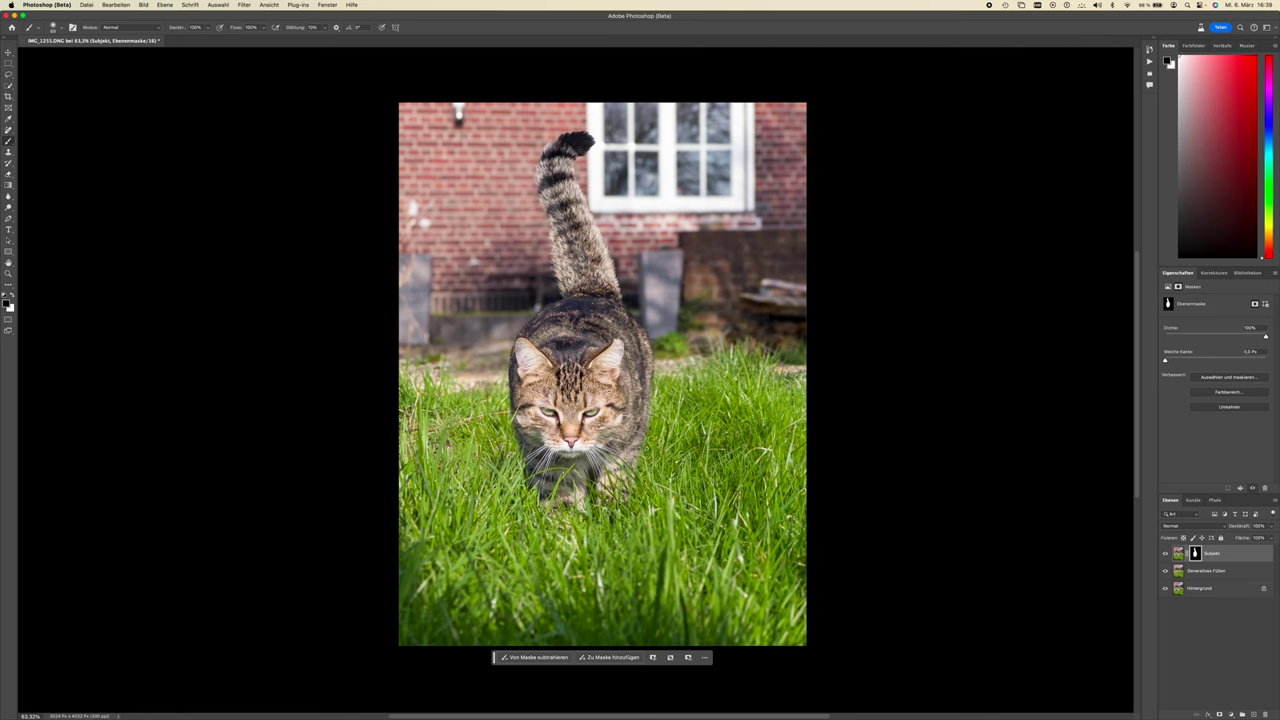
Step: In Commander One, move the selection from IMG_1255 to the other cat photo, IMG_1257
{"action": "left_click", "coordinate": [166, 700]}
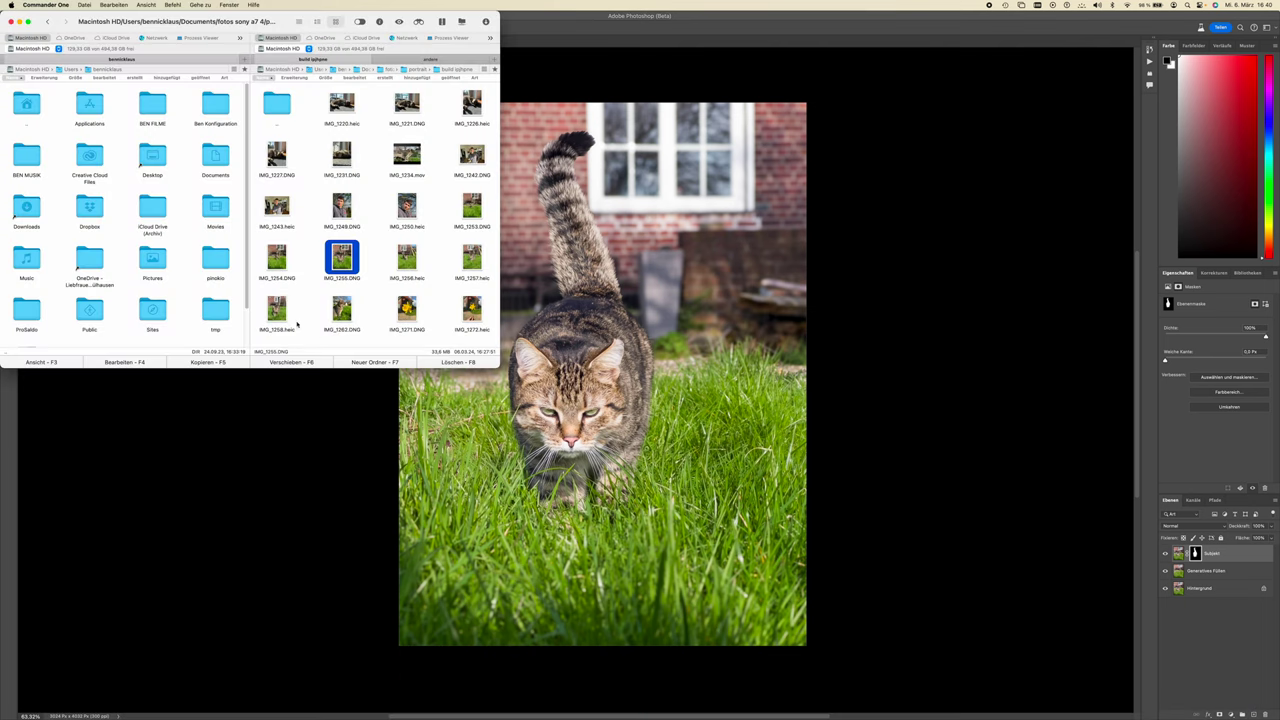
{"action": "key", "text": "Right"}
{"action": "key", "text": "Right"}
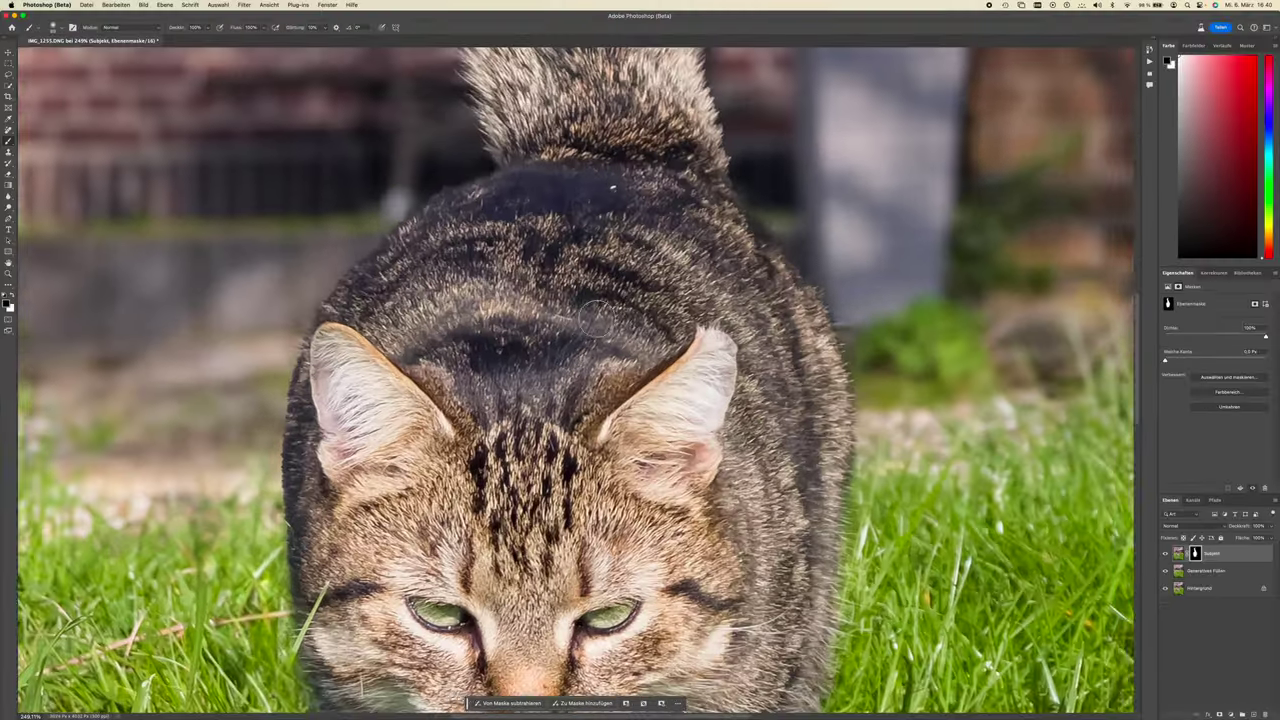
{"action": "scroll", "coordinate": [548, 490], "scroll_direction": "up", "scroll_amount": 5}
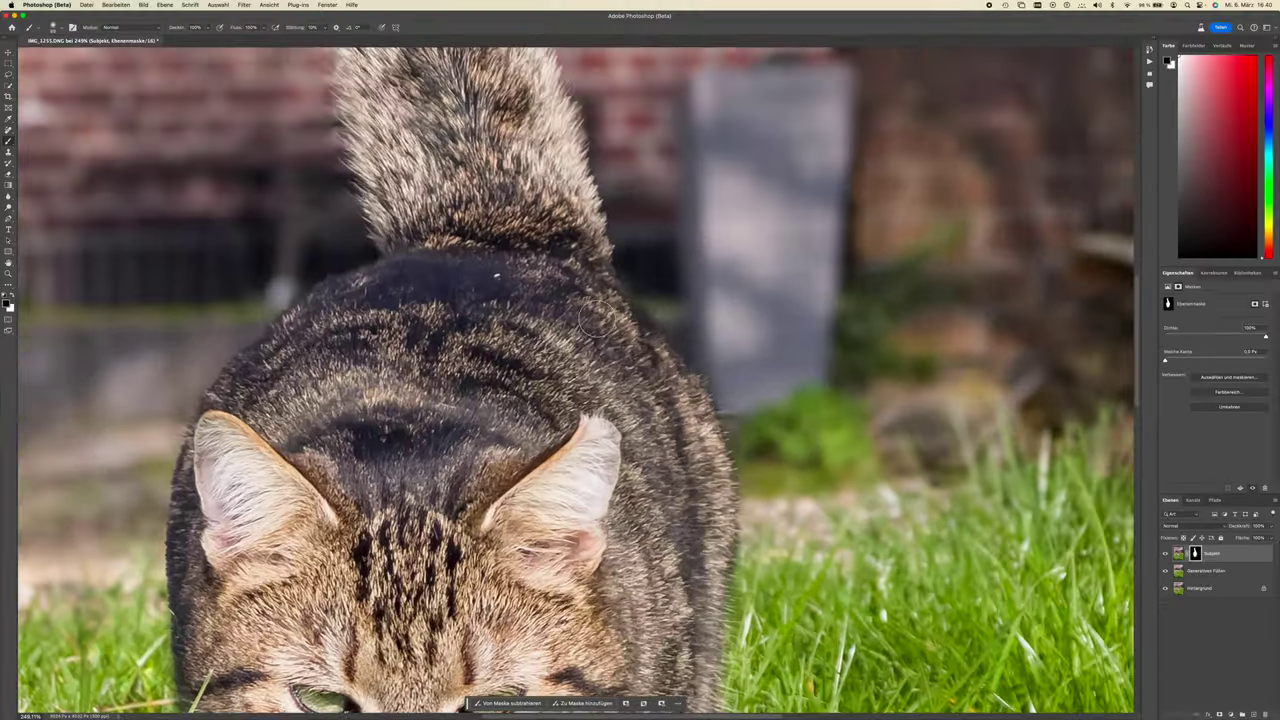
{"action": "scroll", "coordinate": [594, 314], "scroll_direction": "up", "scroll_amount": 3}
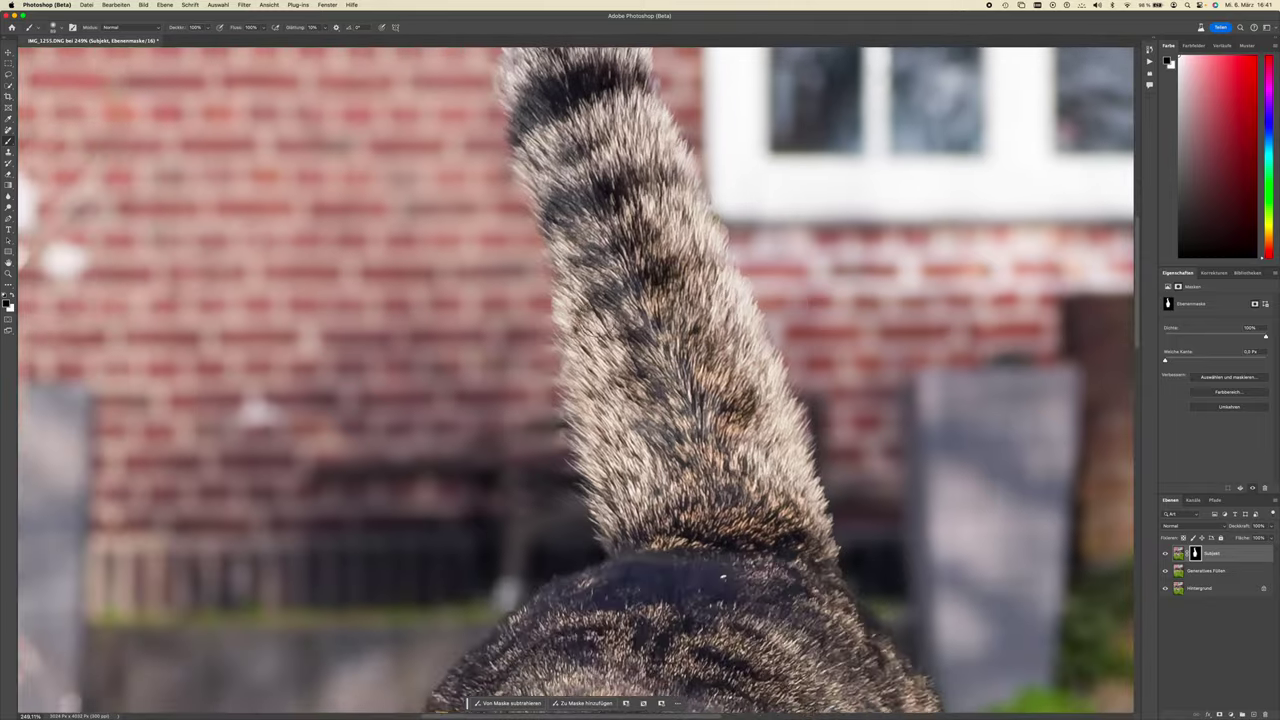
{"action": "scroll", "coordinate": [594, 314], "scroll_direction": "left", "scroll_amount": 5}
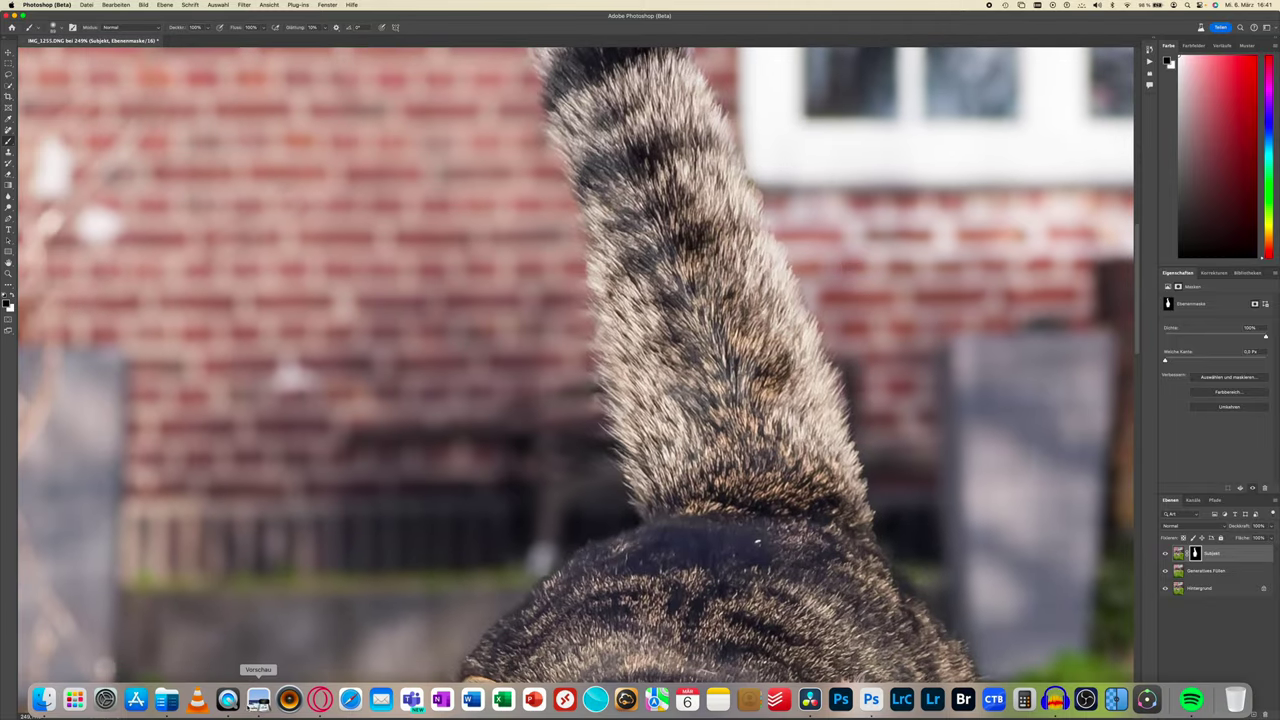
{"action": "left_click", "coordinate": [258, 699]}
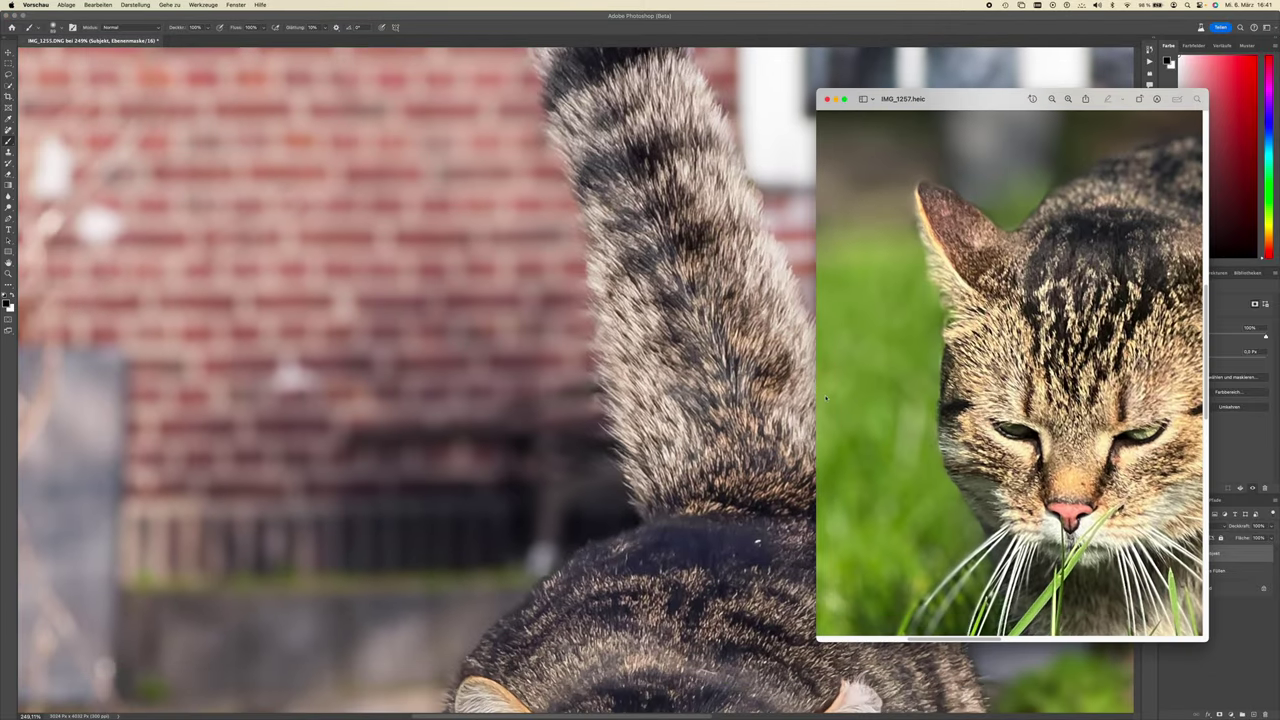
{"action": "scroll", "coordinate": [826, 397], "scroll_direction": "down", "scroll_amount": 3}
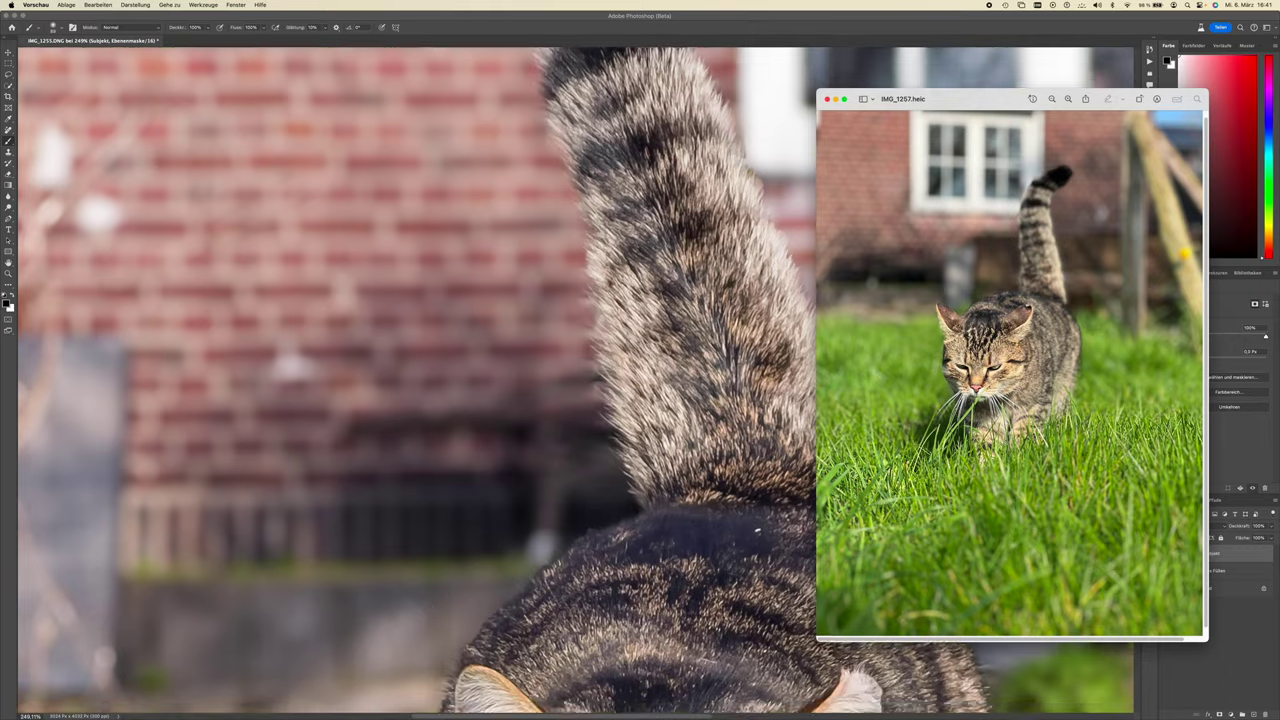
{"action": "scroll", "coordinate": [575, 380], "scroll_direction": "down", "scroll_amount": 10}
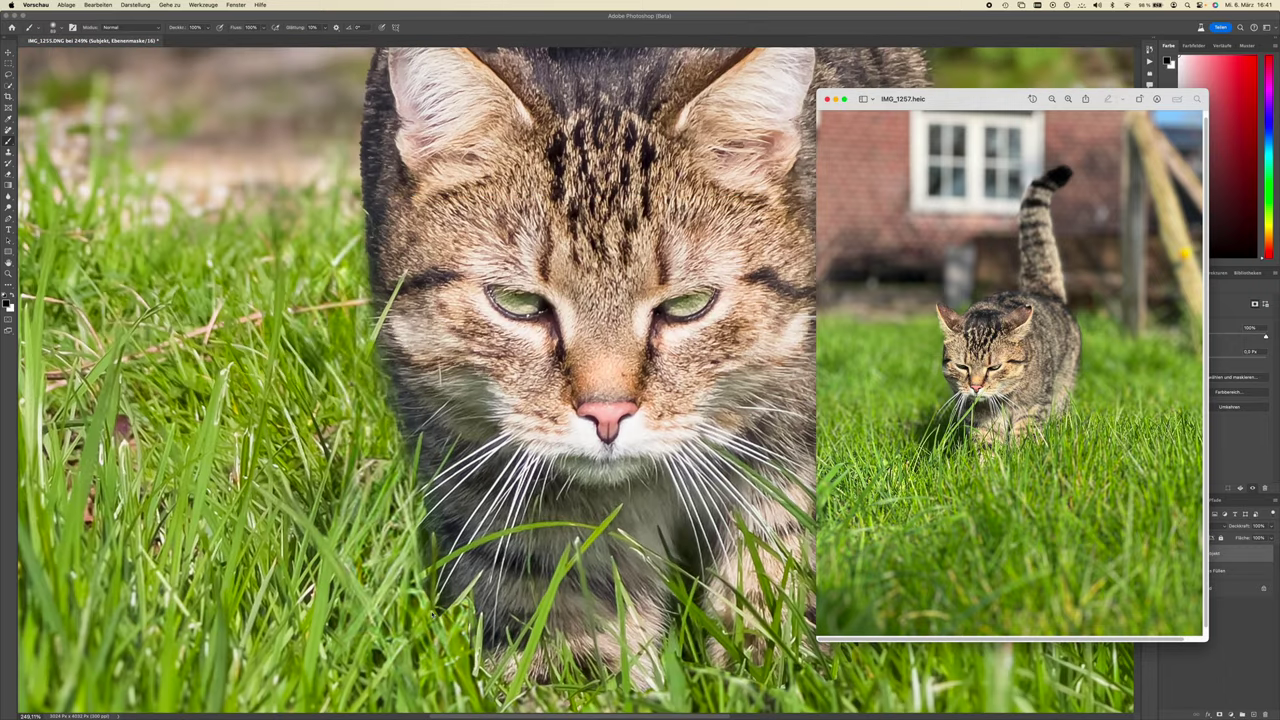
{"action": "left_click", "coordinate": [827, 99]}
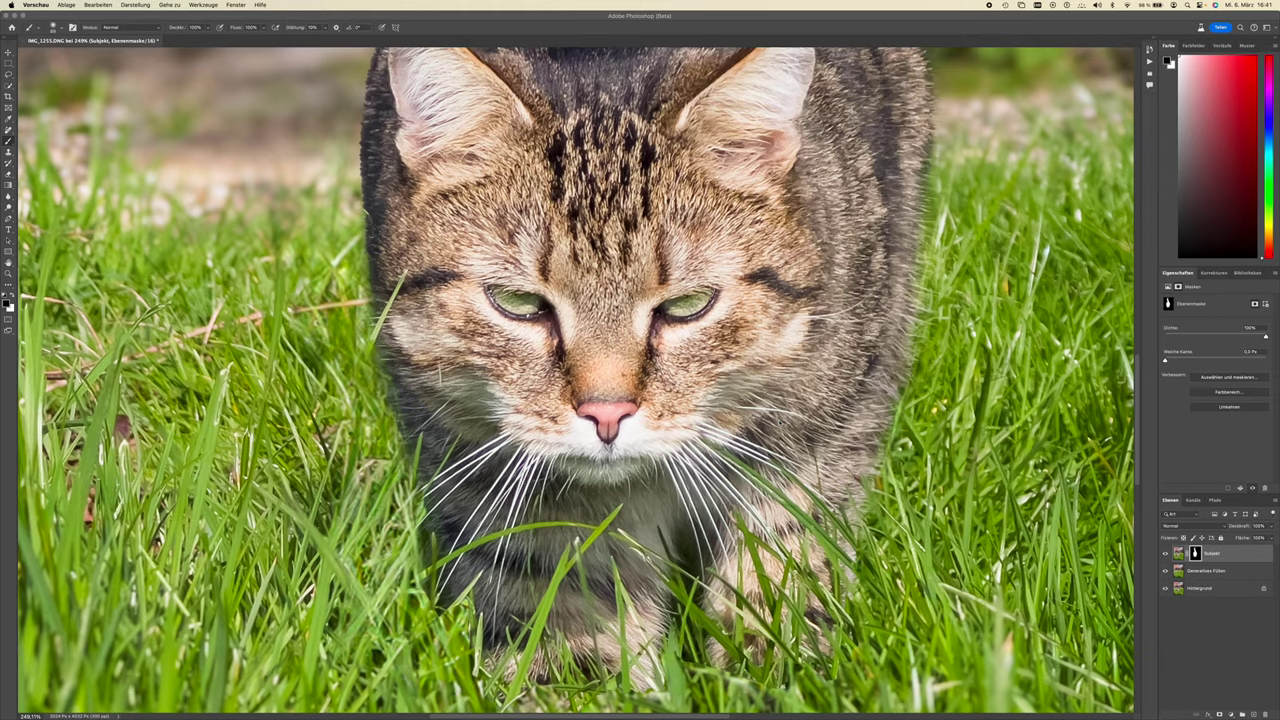
{"action": "left_click", "coordinate": [1207, 621]}
{"action": "key", "text": "super+0"}
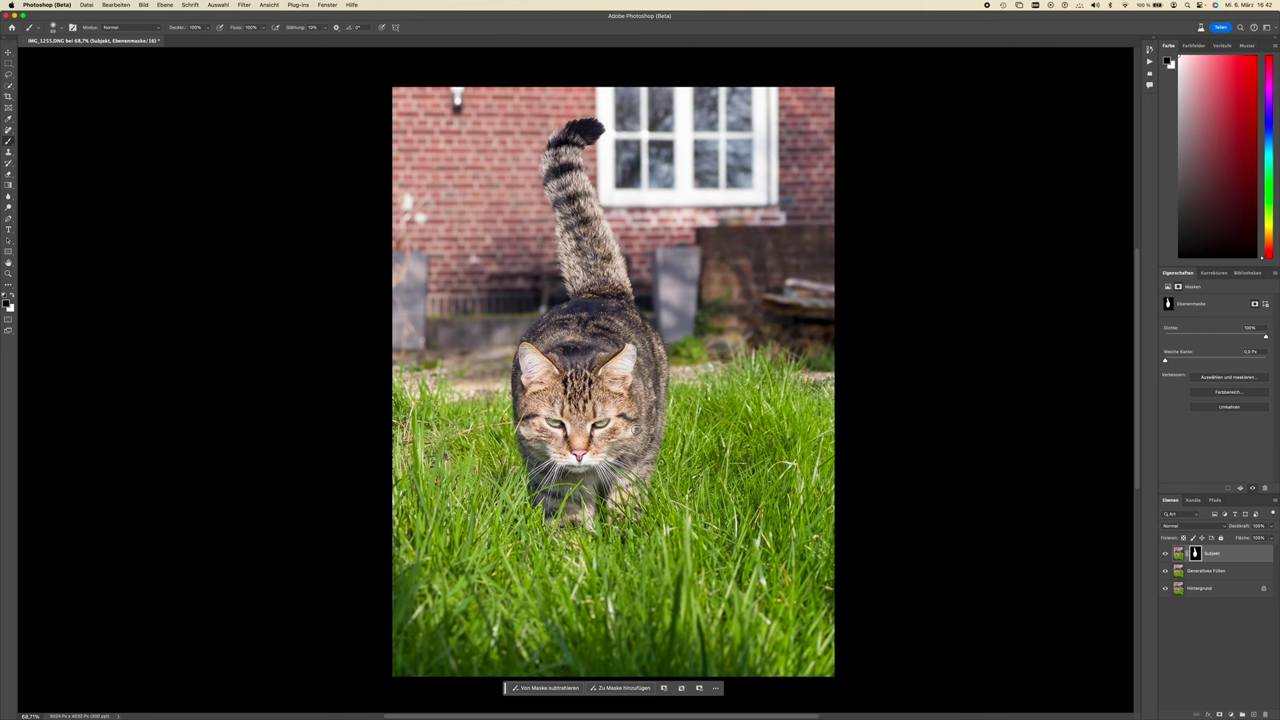
{"action": "scroll", "coordinate": [576, 382], "scroll_direction": "up", "scroll_amount": 3}
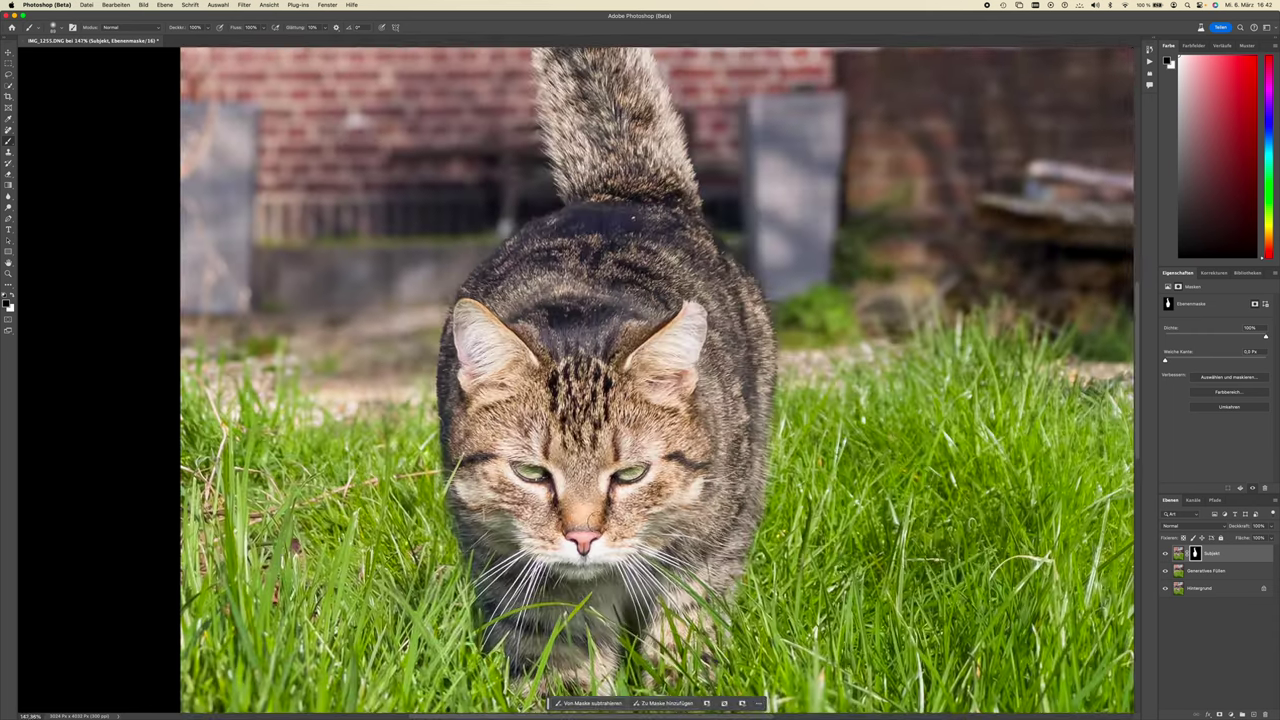
{"action": "scroll", "coordinate": [576, 382], "scroll_direction": "up", "scroll_amount": 1}
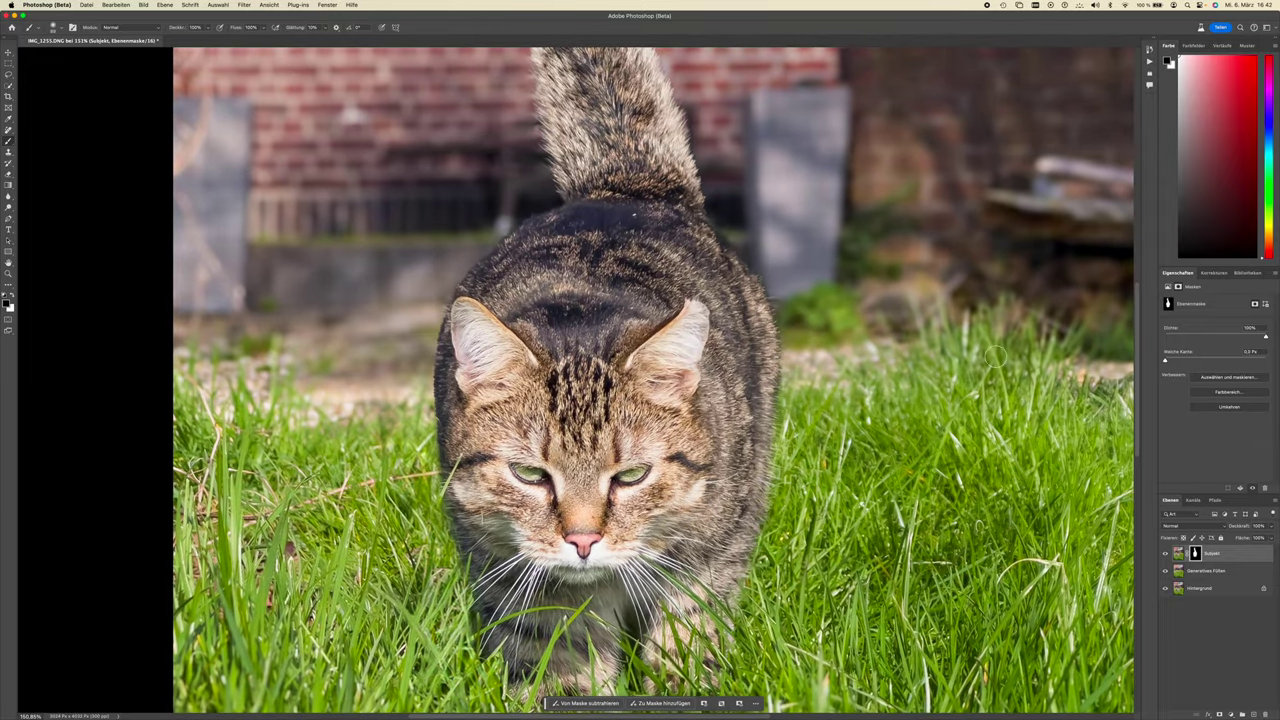
{"action": "scroll", "coordinate": [850, 366], "scroll_direction": "down", "scroll_amount": 3}
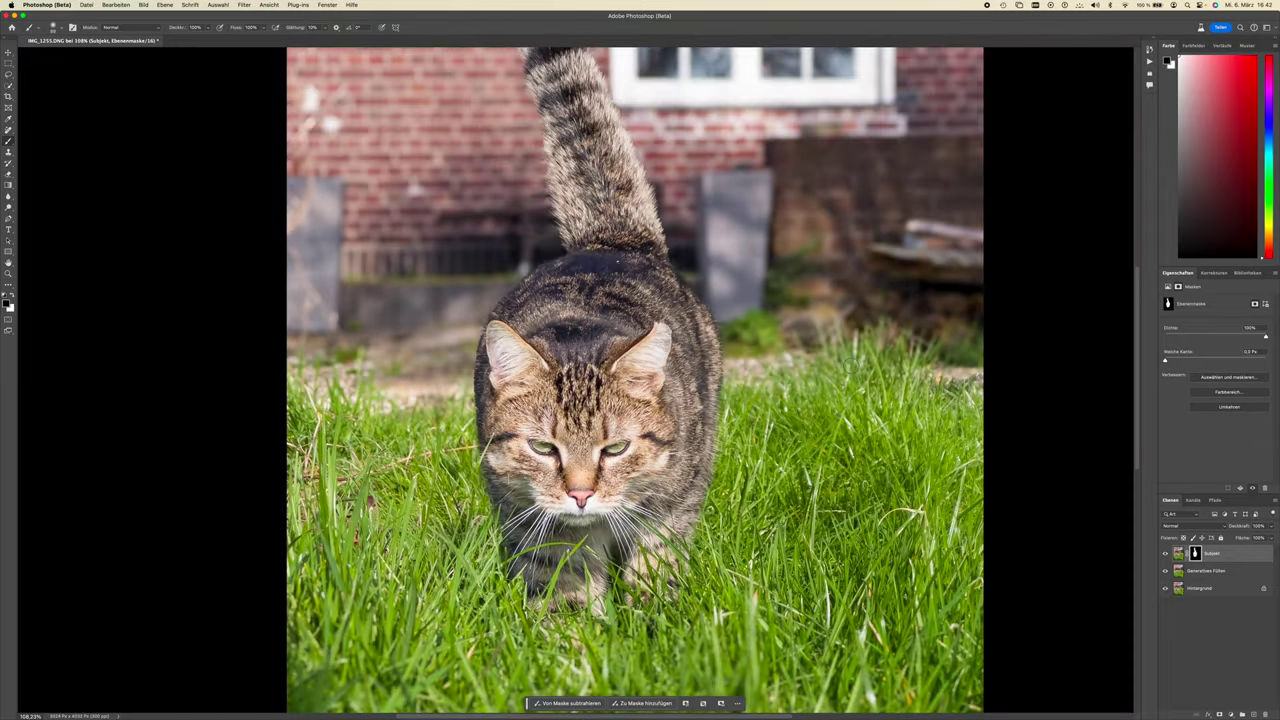
{"action": "scroll", "coordinate": [850, 366], "scroll_direction": "down", "scroll_amount": 1}
{"action": "scroll", "coordinate": [850, 366], "scroll_direction": "down", "scroll_amount": 1}
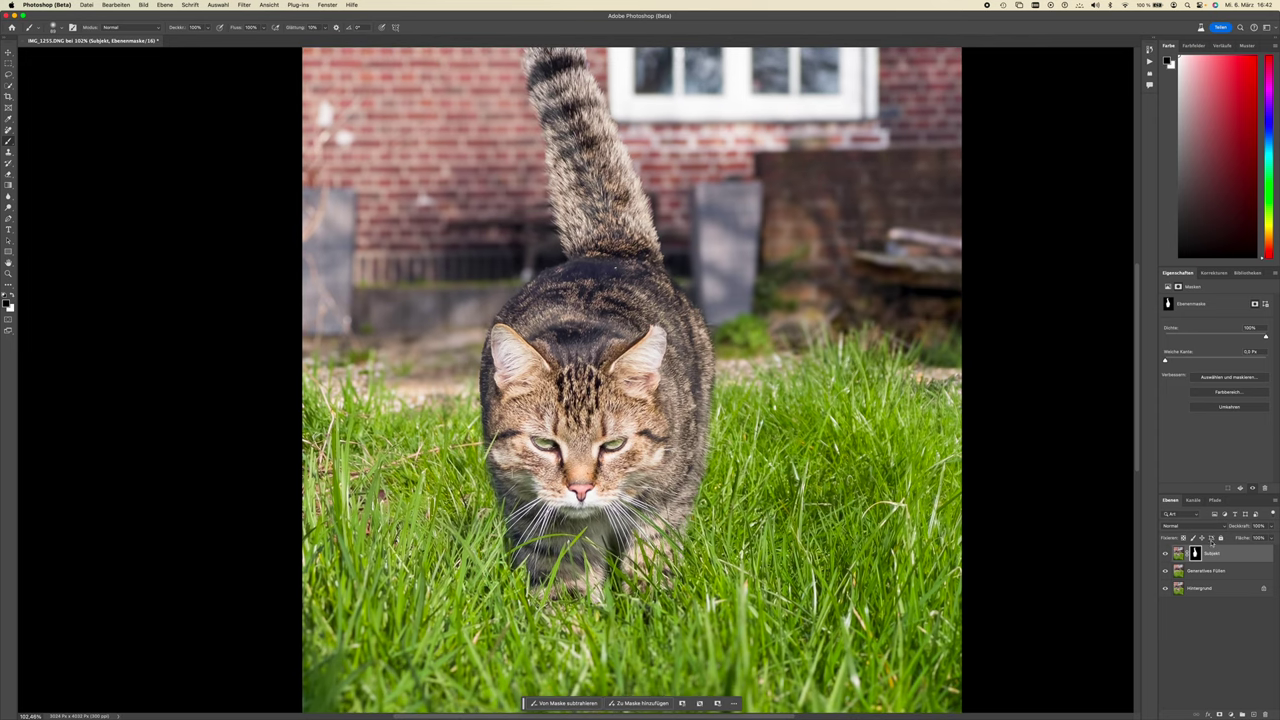
{"action": "left_click", "coordinate": [1206, 568]}
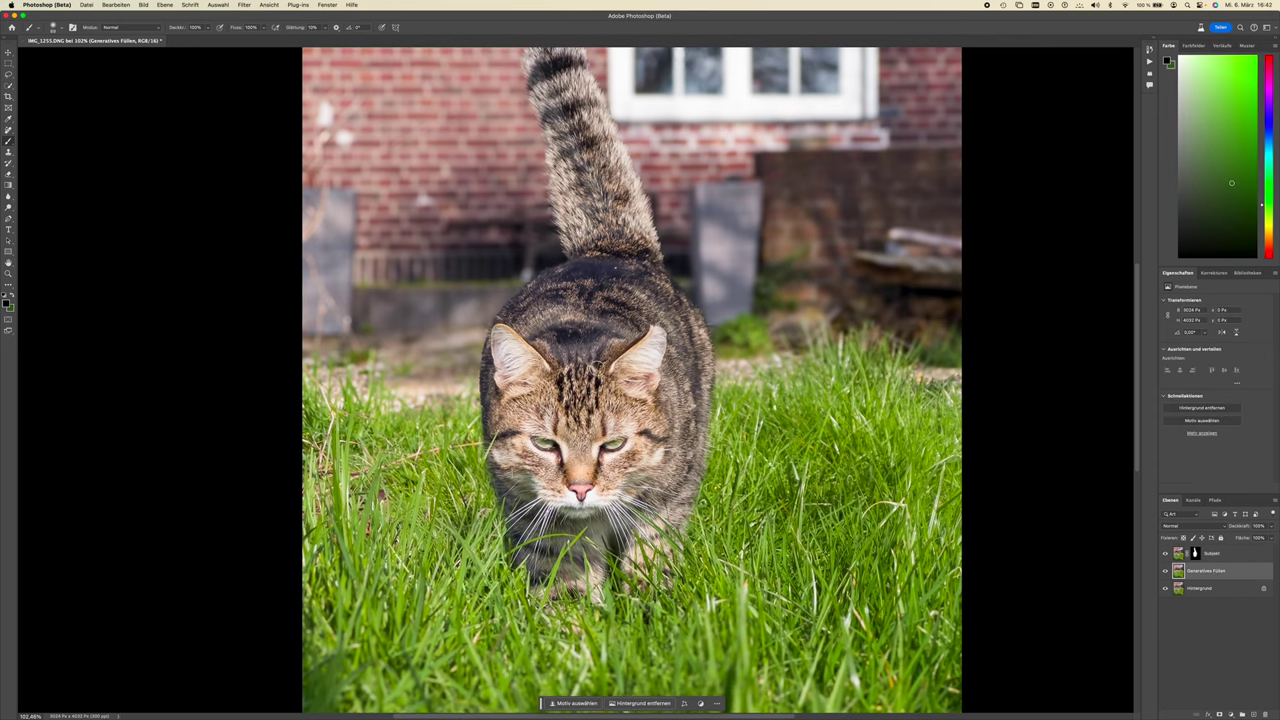
{"action": "scroll", "coordinate": [1031, 563], "scroll_direction": "down", "scroll_amount": 3}
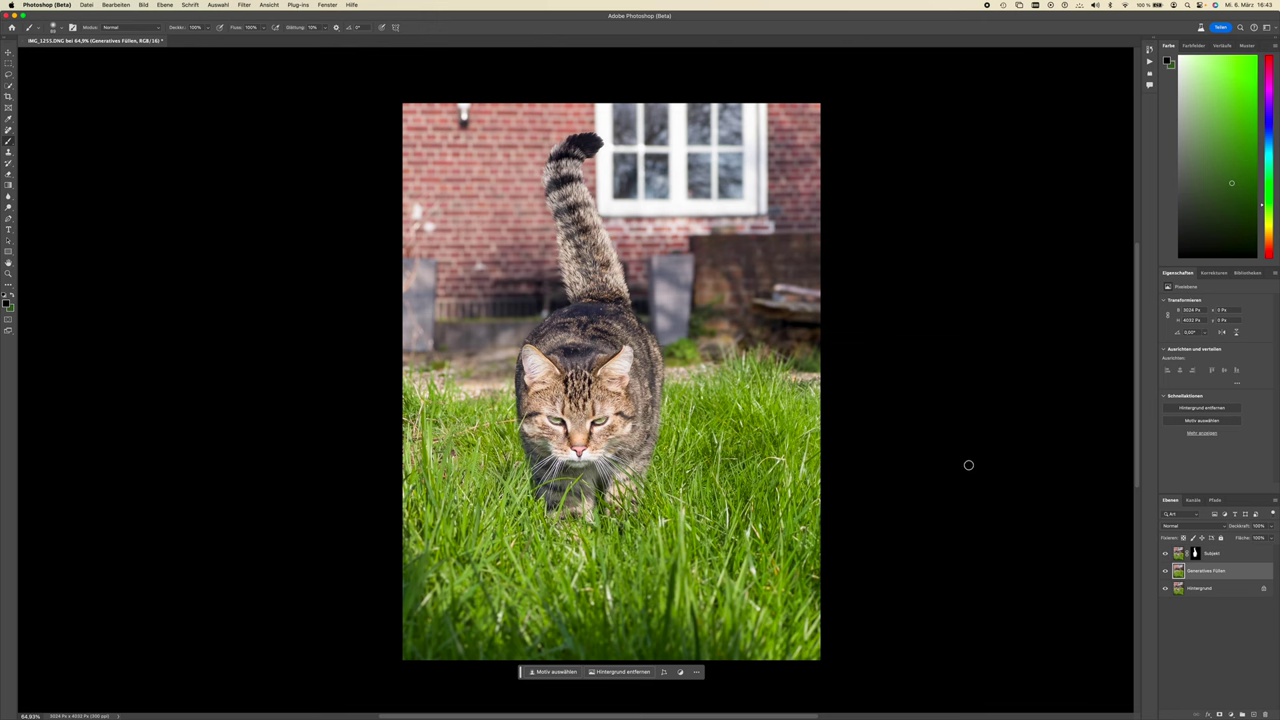
{"action": "scroll", "coordinate": [974, 457], "scroll_direction": "up", "scroll_amount": 3}
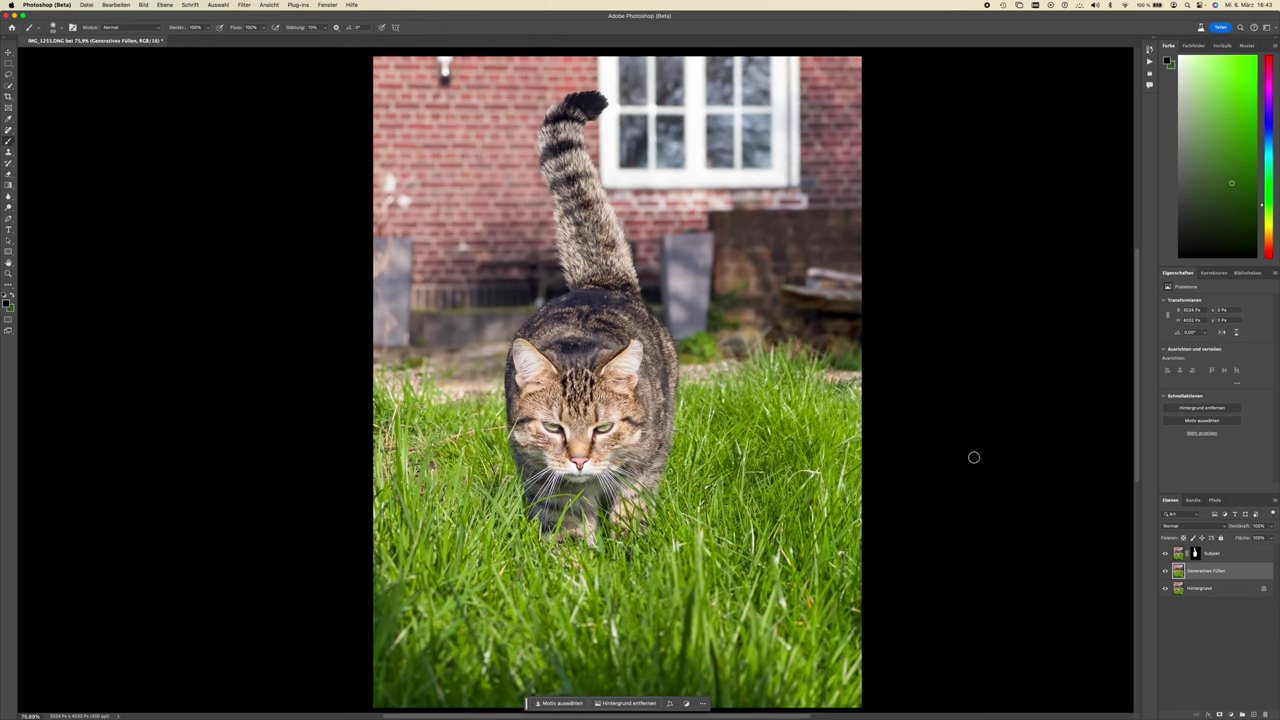
{"action": "scroll", "coordinate": [973, 457], "scroll_direction": "down", "scroll_amount": 3}
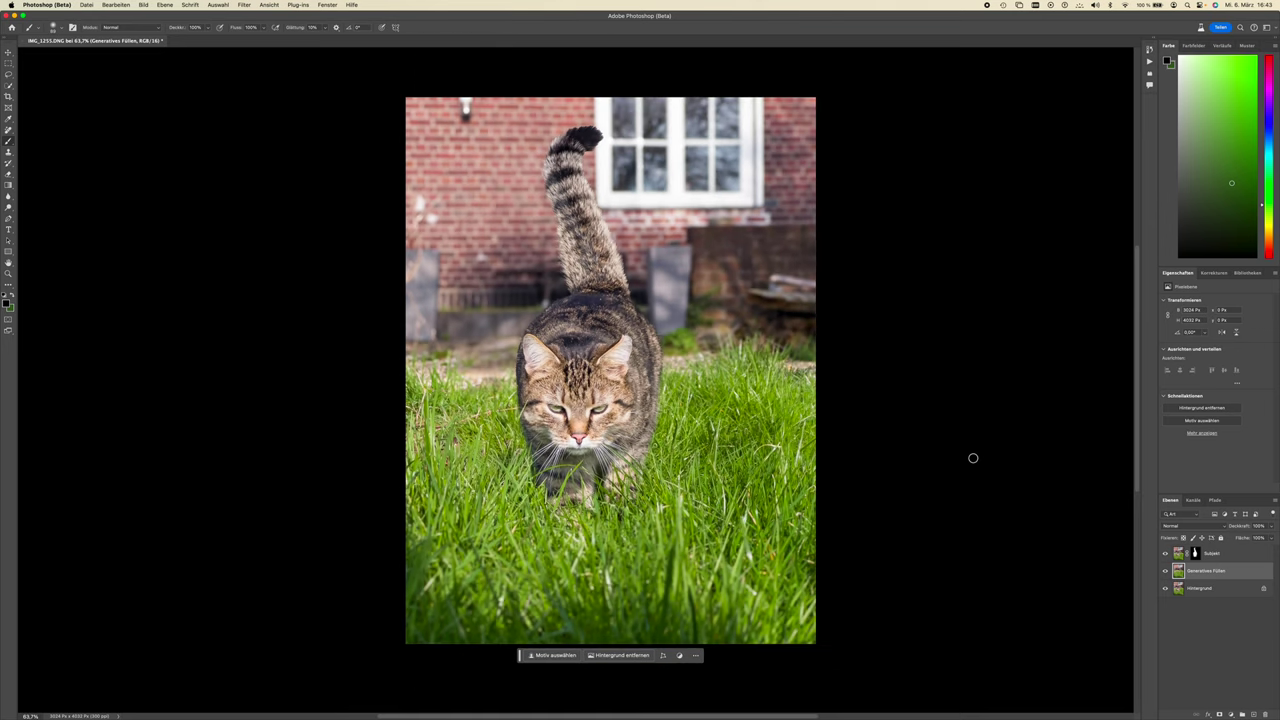